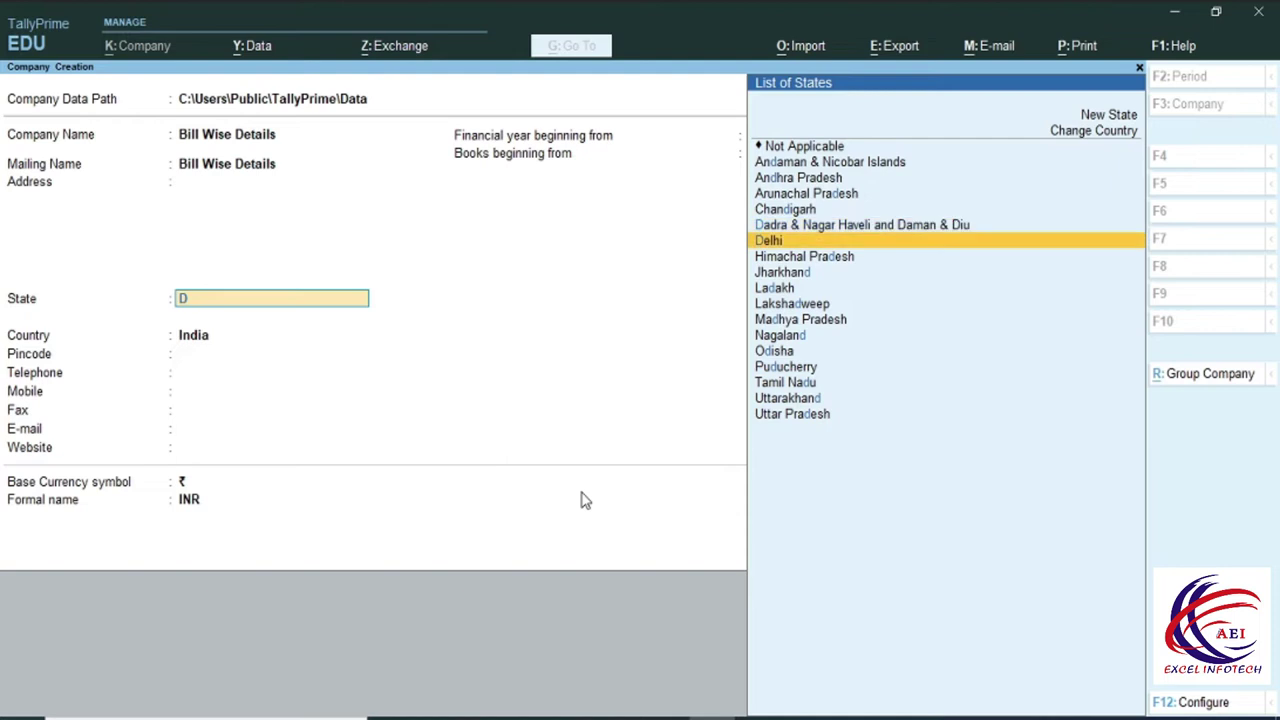
# Step: Create the Bill Wise Details company with Delhi as state, leaving contact fields blank and keeping 1-Apr-21 as the financial year start
pyautogui.press('Return')
pyautogui.press('Return')
pyautogui.press('Return')
pyautogui.press('Return')
pyautogui.press('Return')
pyautogui.press('Return')
pyautogui.press('Return')
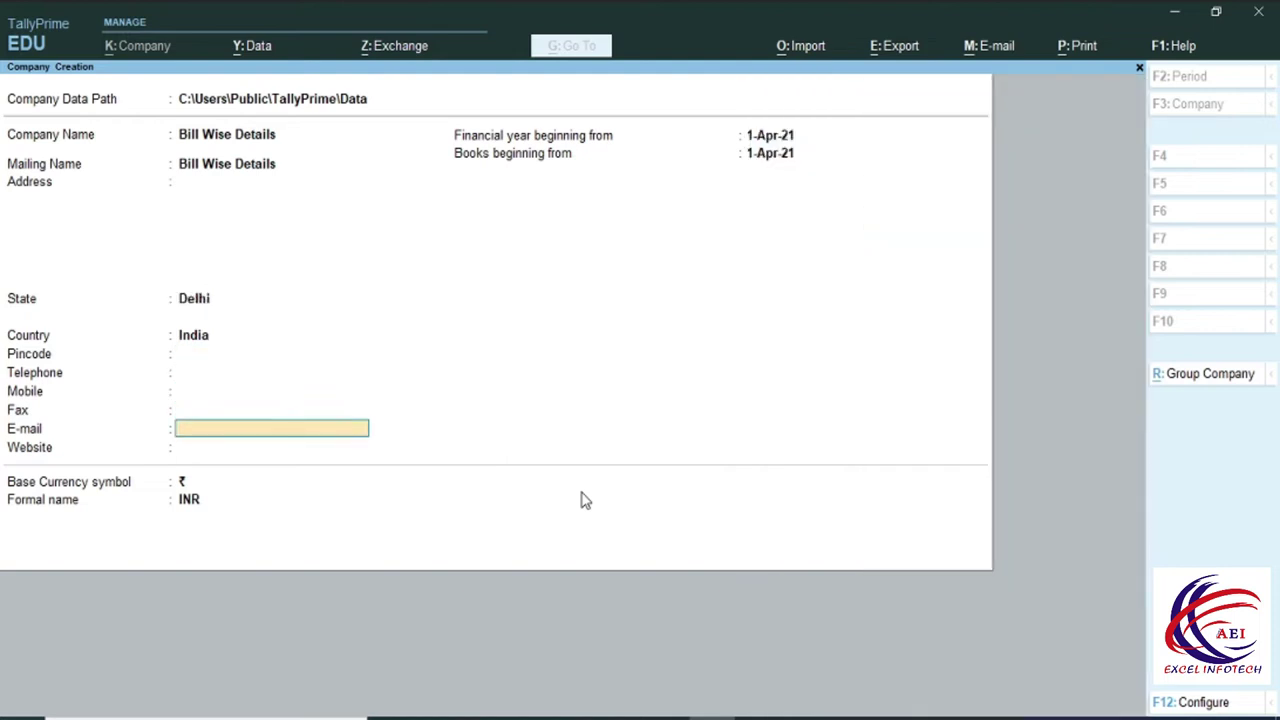
pyautogui.press('Return')
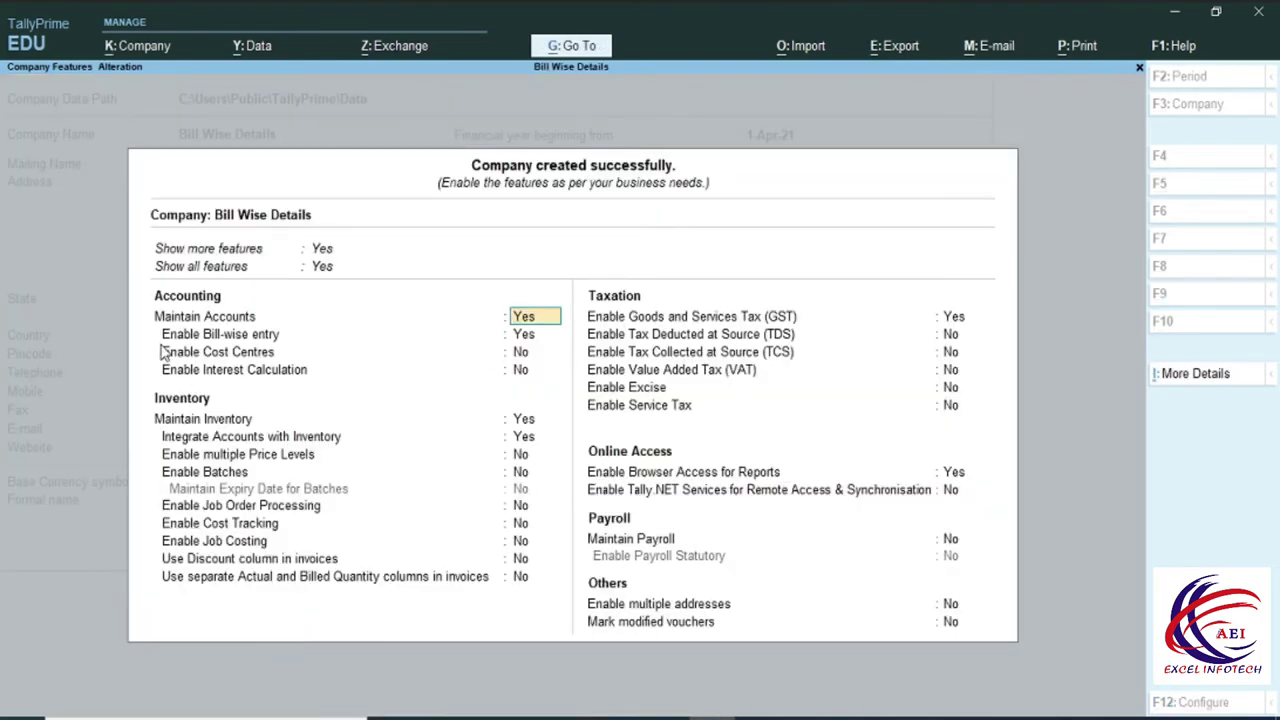
# Step: Save the company features with Maintain Accounts and Enable Bill-wise entry set to Yes and cost centres set to No
pyautogui.press('Return')
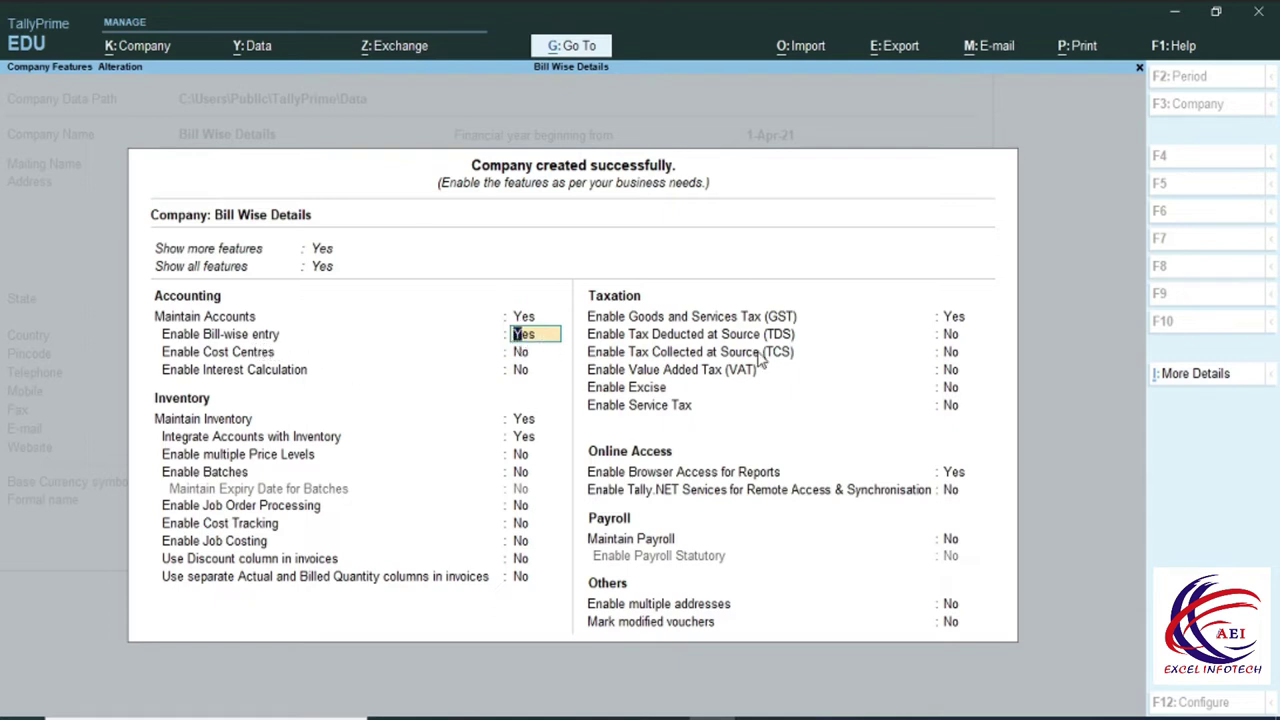
pyautogui.press('Return')
pyautogui.press('Return')
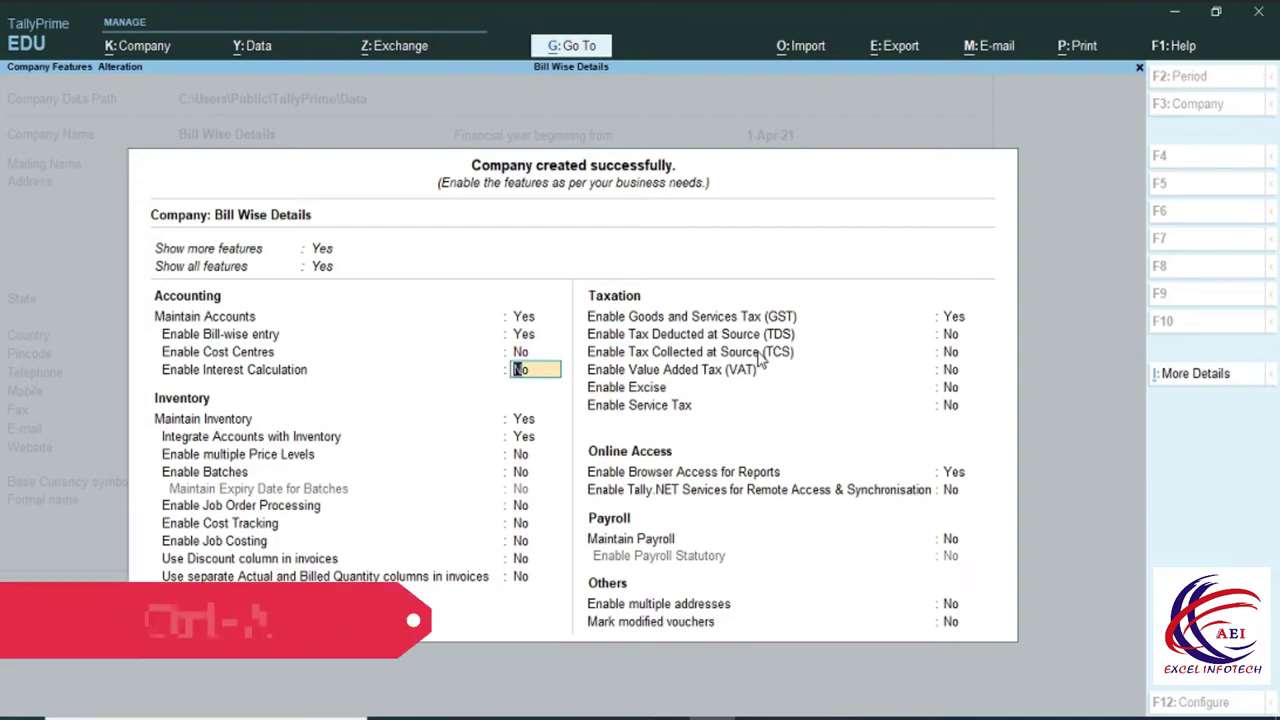
pyautogui.press('ctrl')
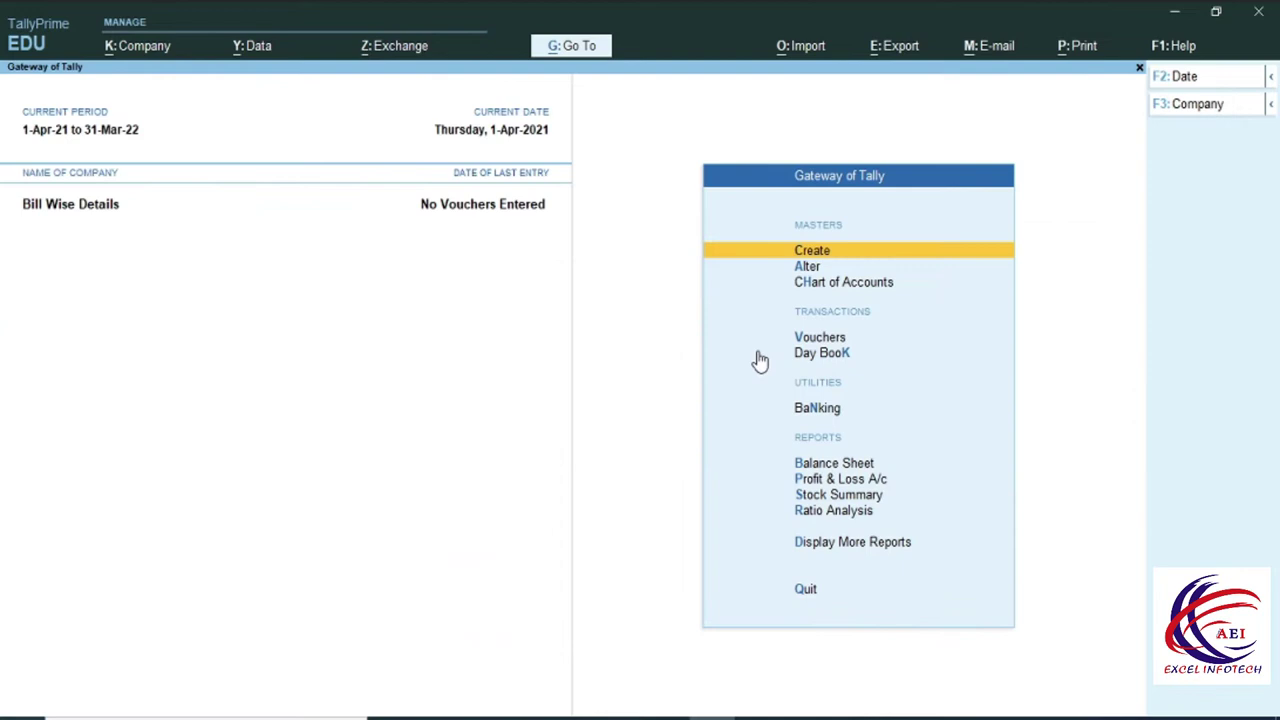
# Step: Start a purchase voucher with supplier invoice number 01 dated 1-Apr-21
pyautogui.click(827, 341)
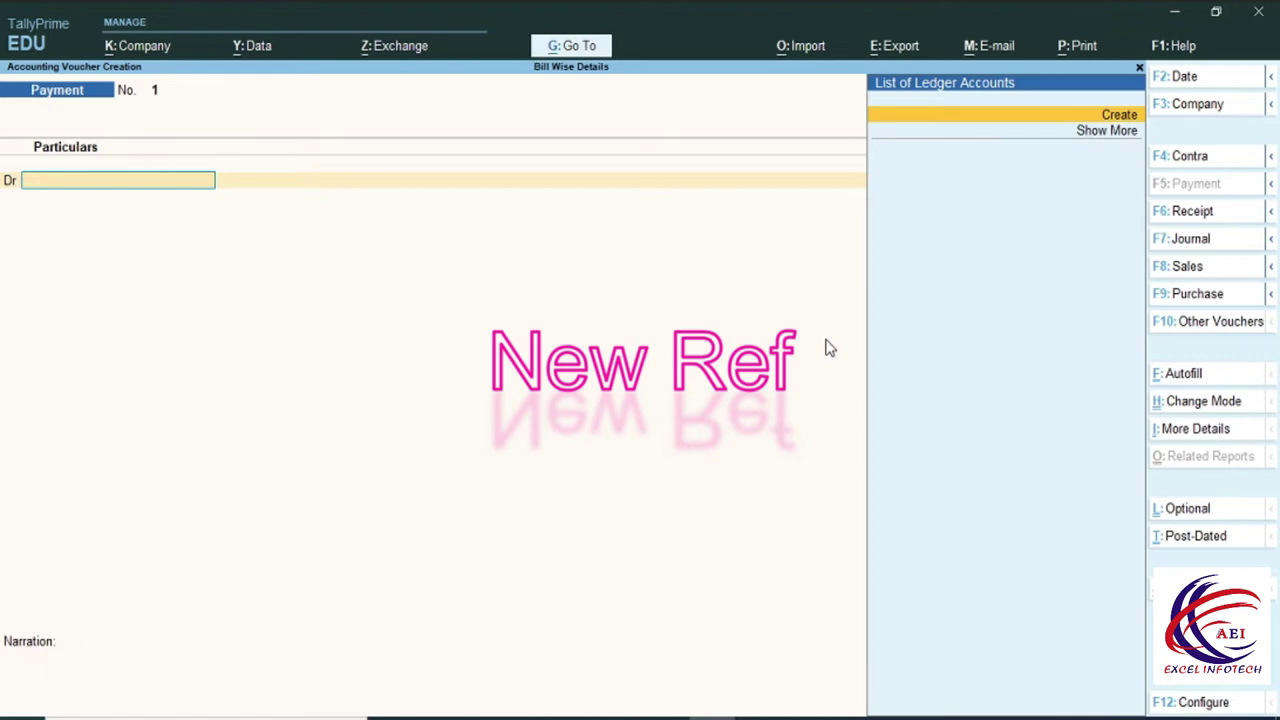
pyautogui.press('F9')
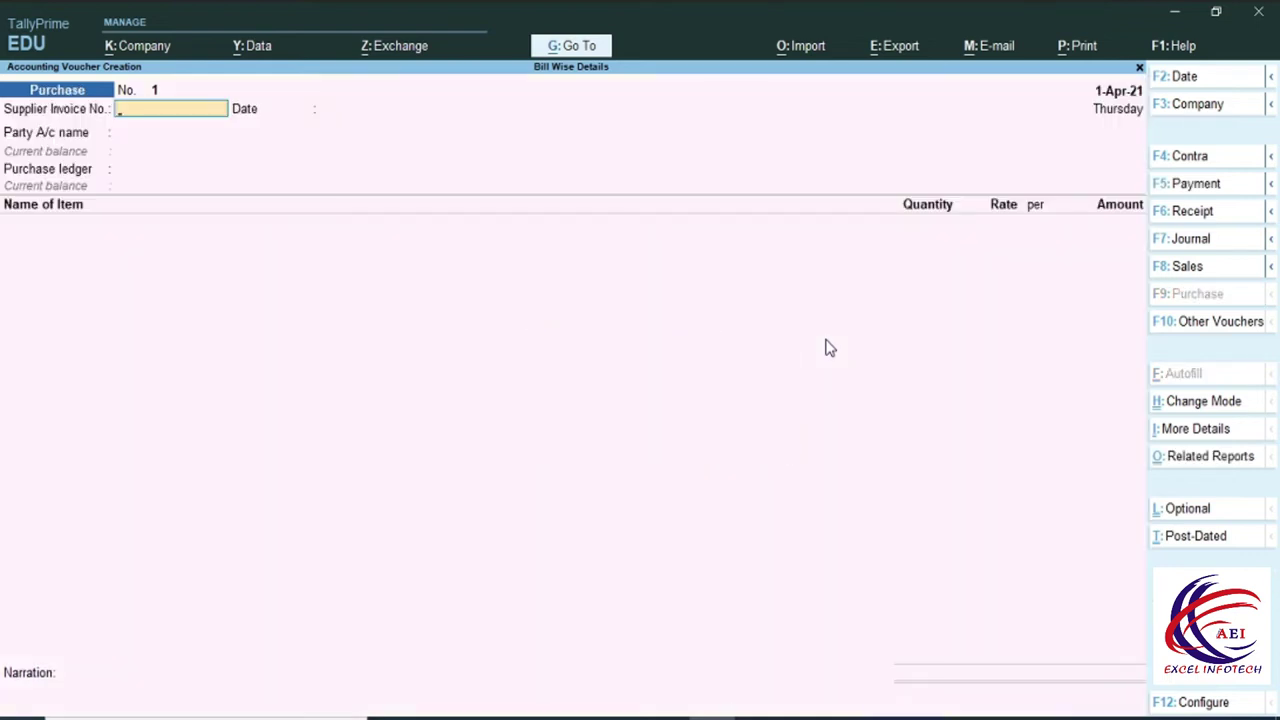
pyautogui.press('Return')
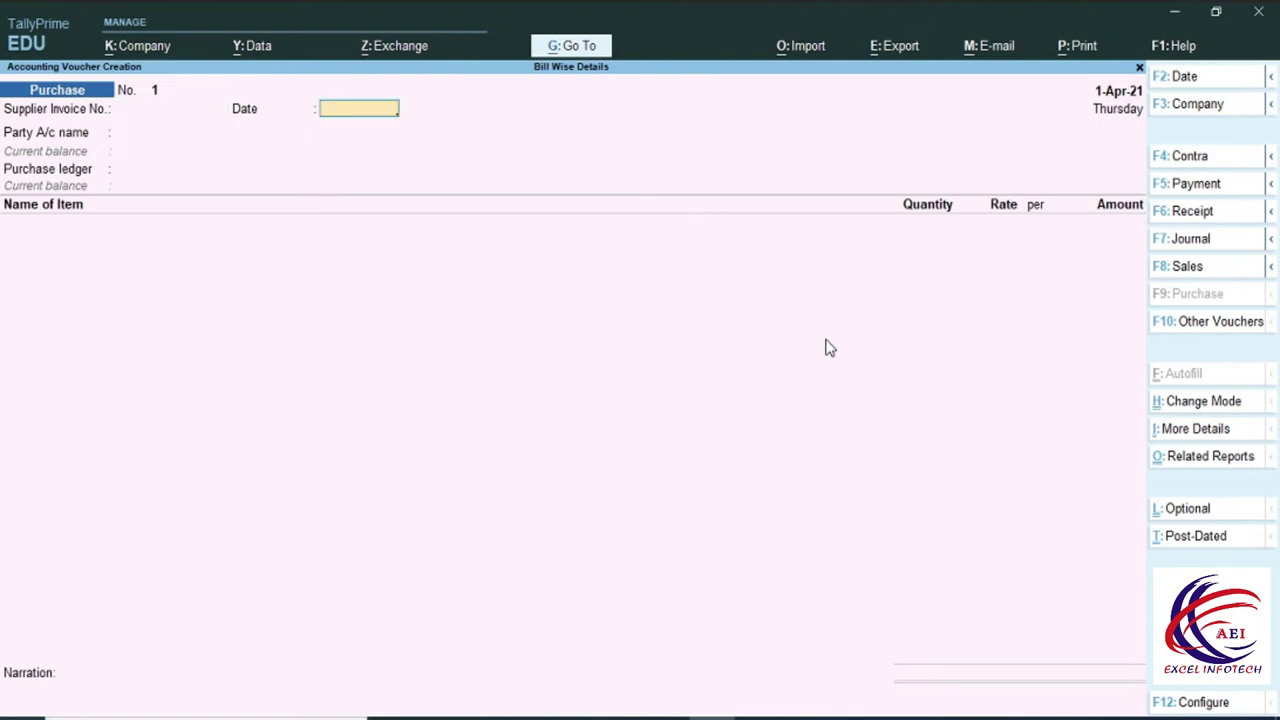
pyautogui.press('BackSpace')
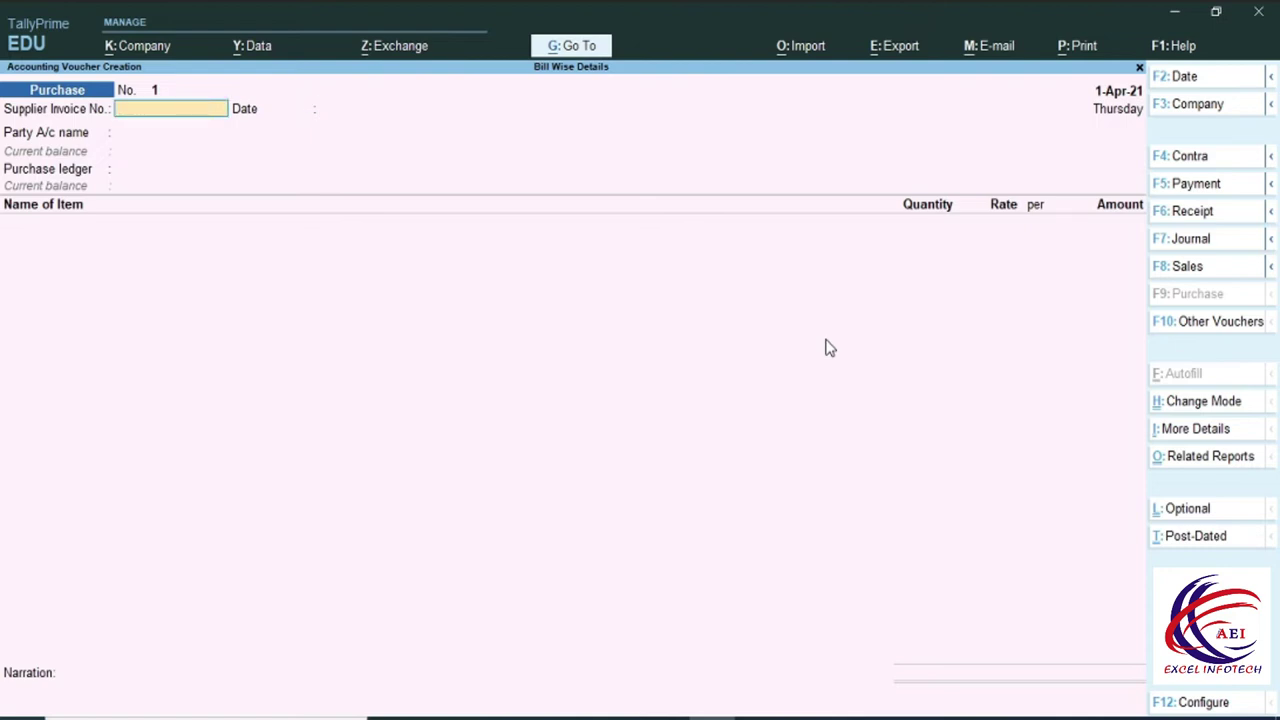
pyautogui.write('01')
pyautogui.press('Return')
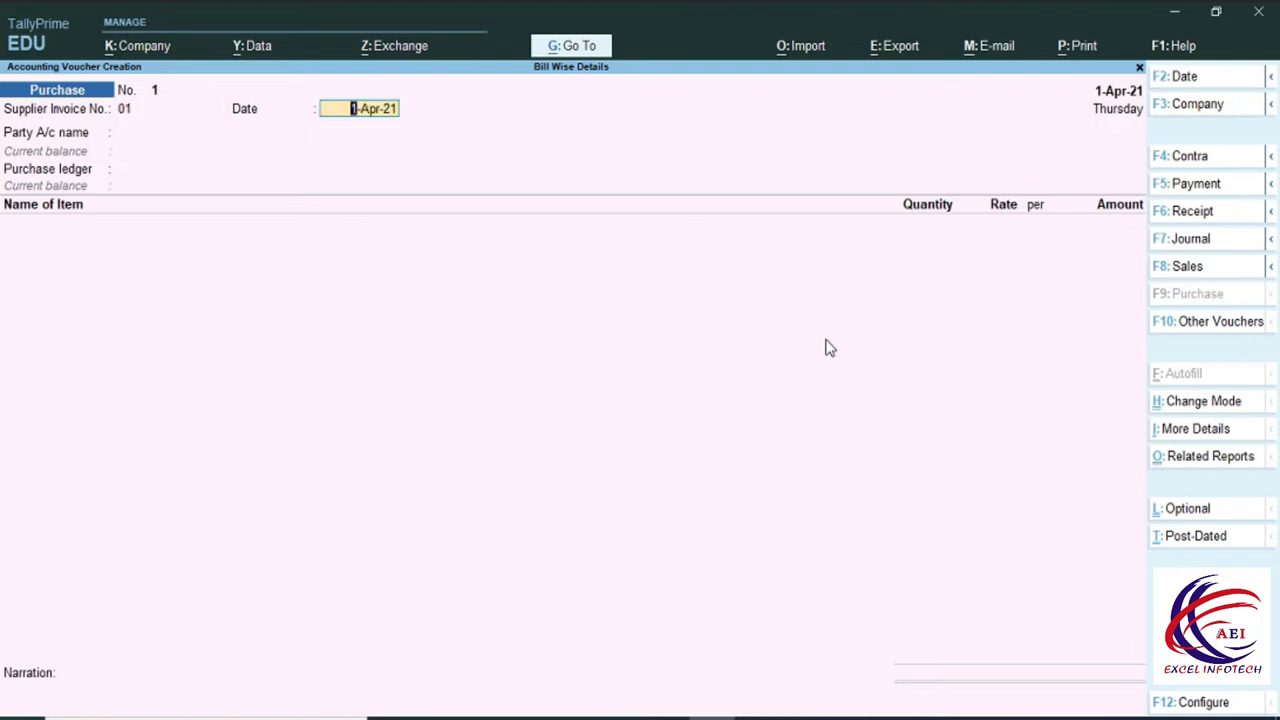
pyautogui.press('Return')
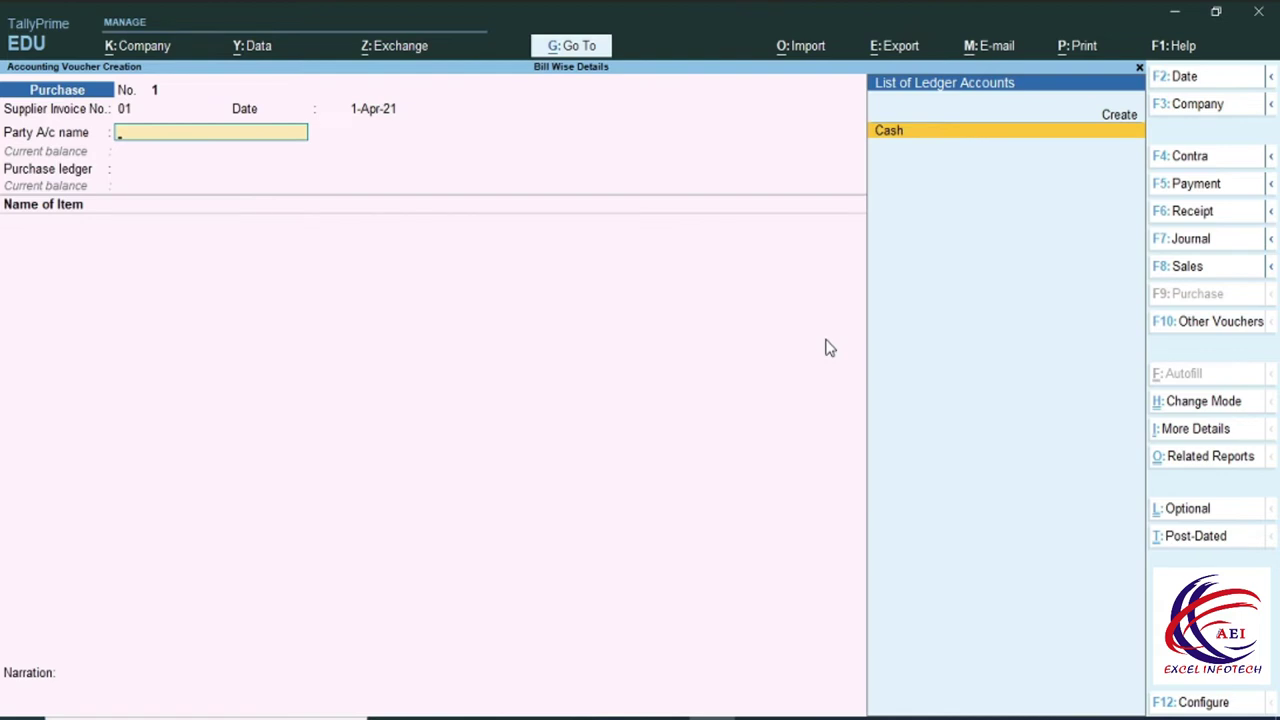
# Step: Create a party ledger named Aditya Corp under the Sundry Creditors group from within the purchase voucher
pyautogui.press('alt')
pyautogui.hotkey('alt', 'c')
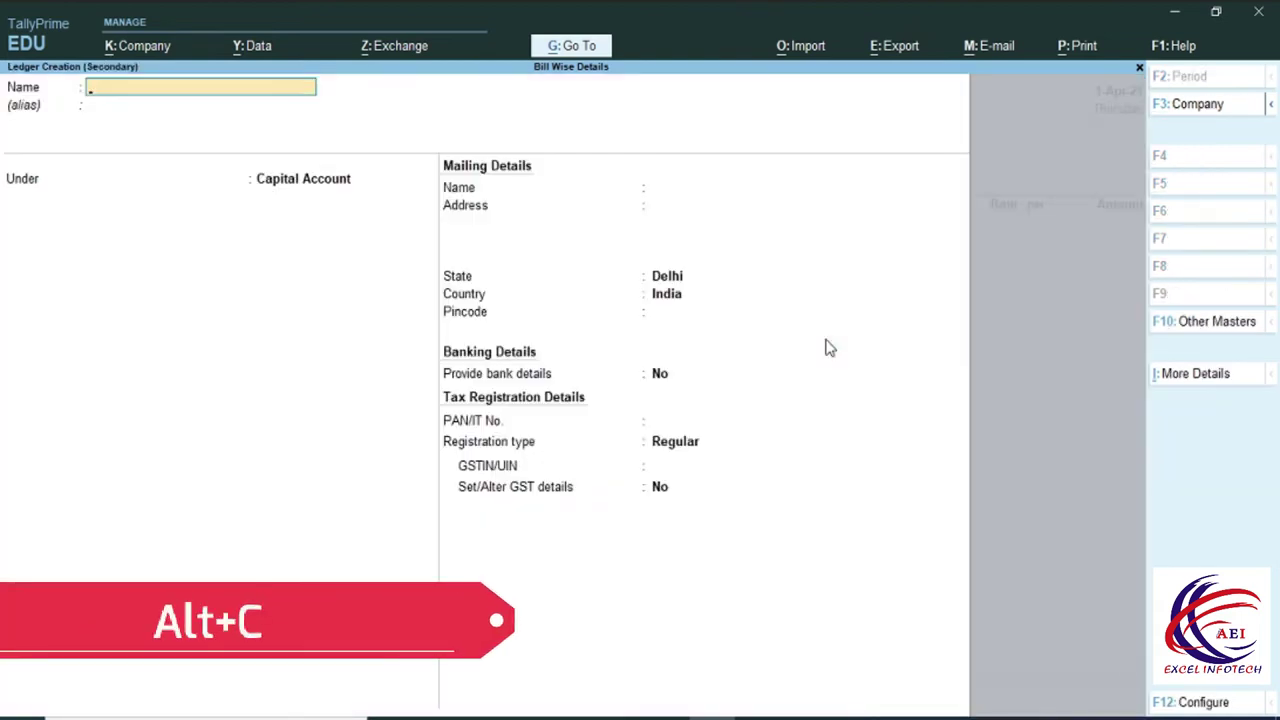
pyautogui.write('Aditya Corp')
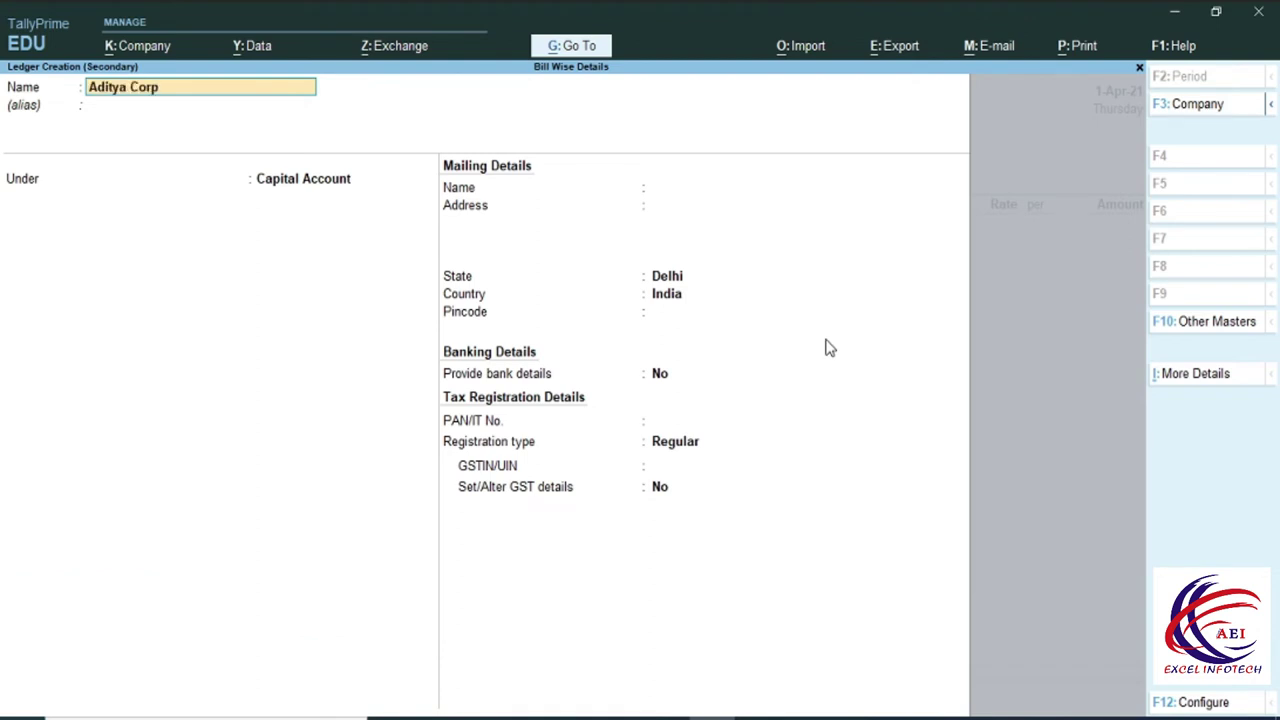
pyautogui.press('Return')
pyautogui.press('Return')
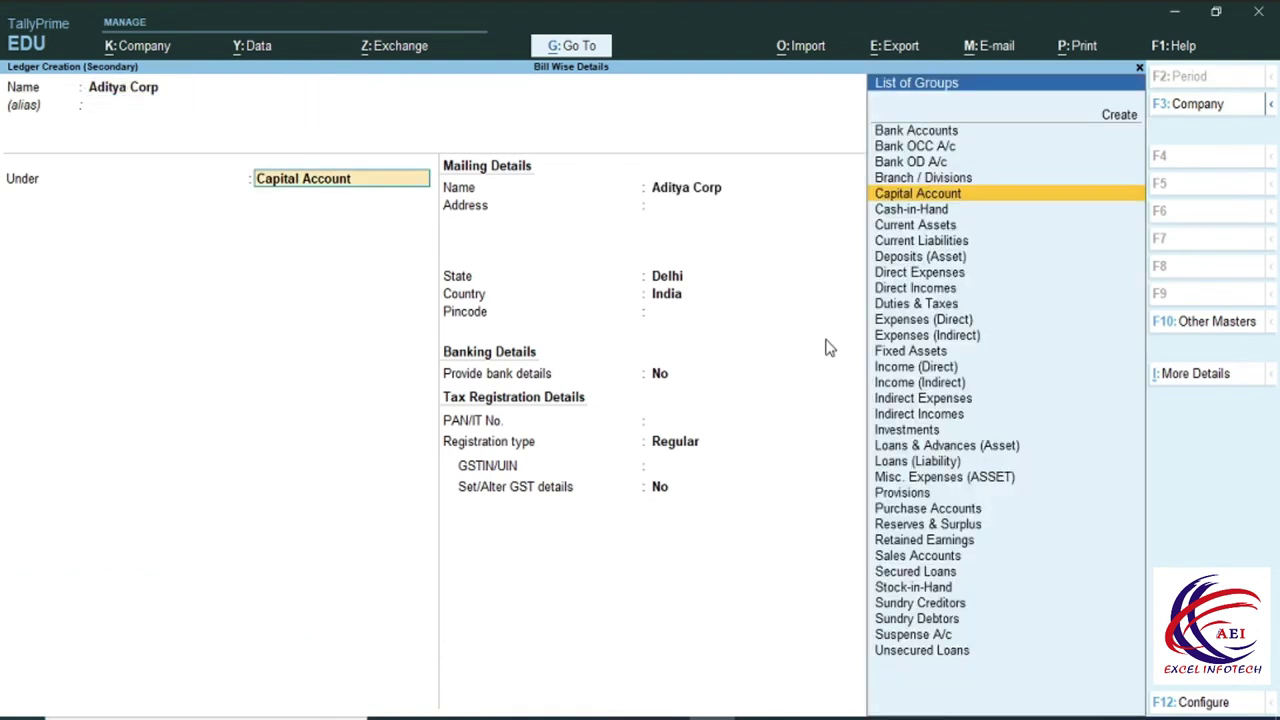
pyautogui.write('S')
pyautogui.press('Down')
pyautogui.press('Down')
pyautogui.press('Down')
pyautogui.press('Return')
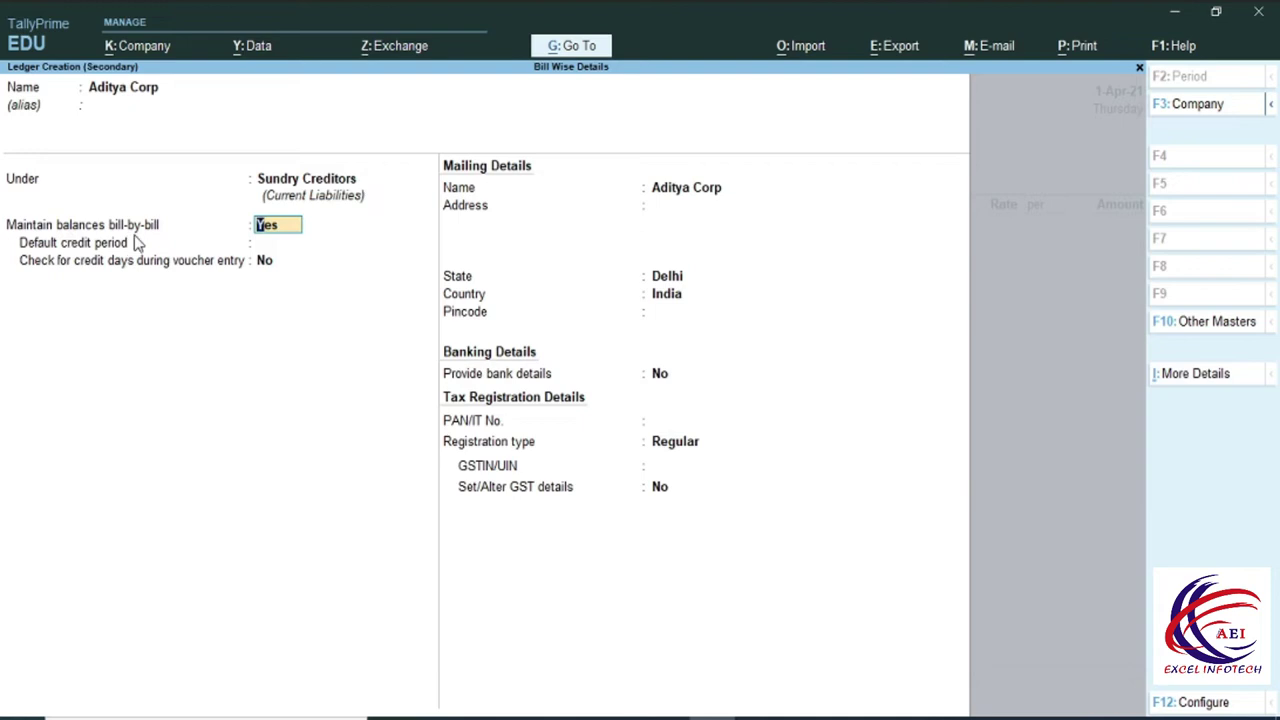
# Step: Save the party ledger with bill-by-bill balances maintained, and accept the blank receipt details and default party details
pyautogui.press('Return')
pyautogui.press('Return')
pyautogui.press('Return')
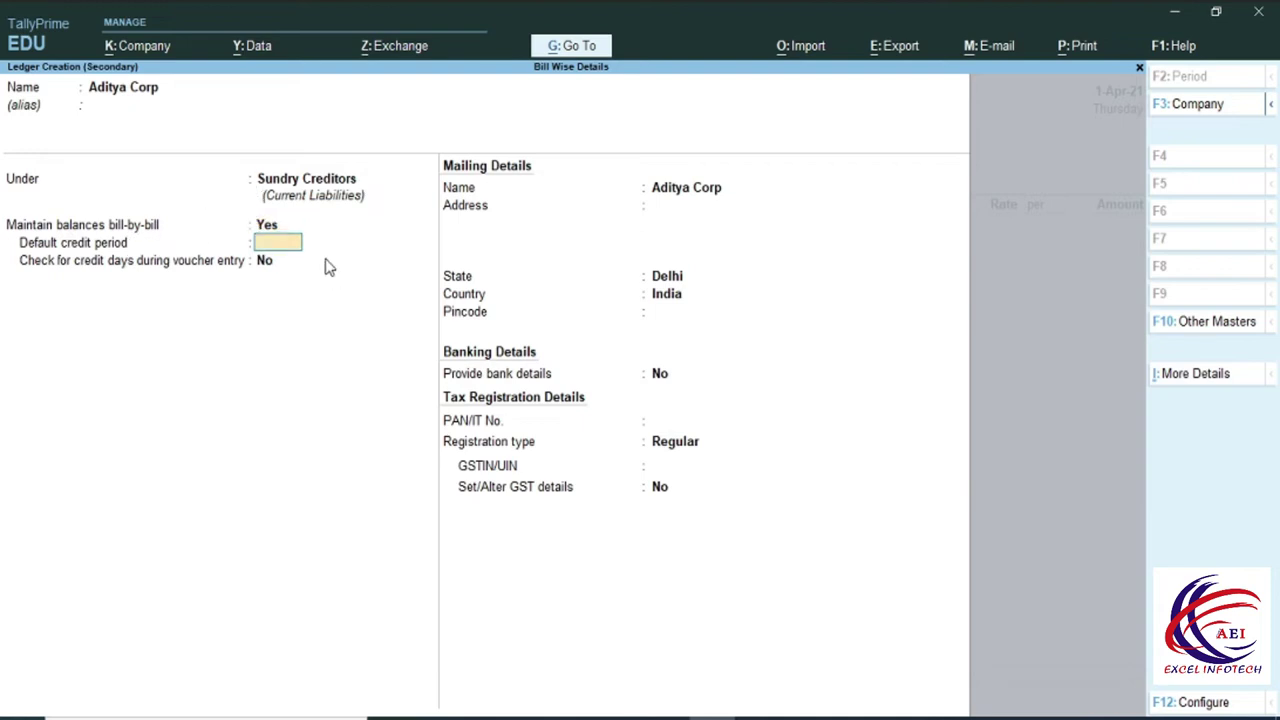
pyautogui.press('ctrl')
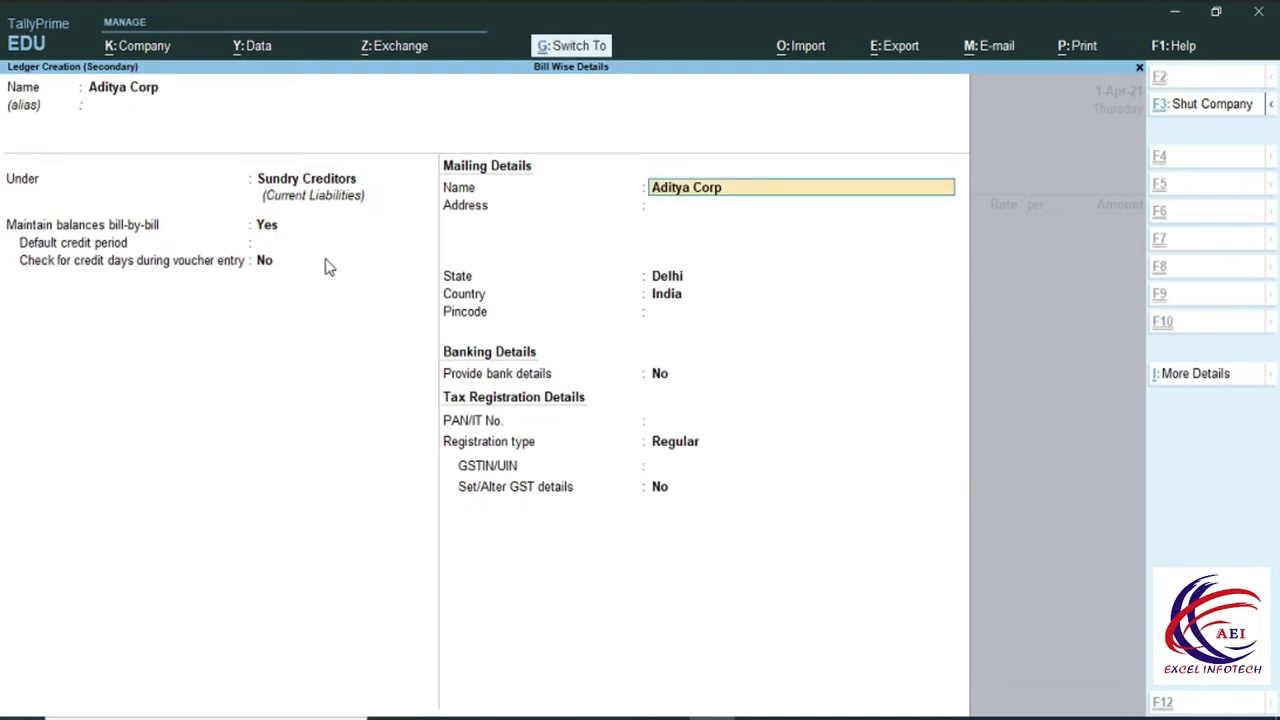
pyautogui.hotkey('ctrl', 'a')
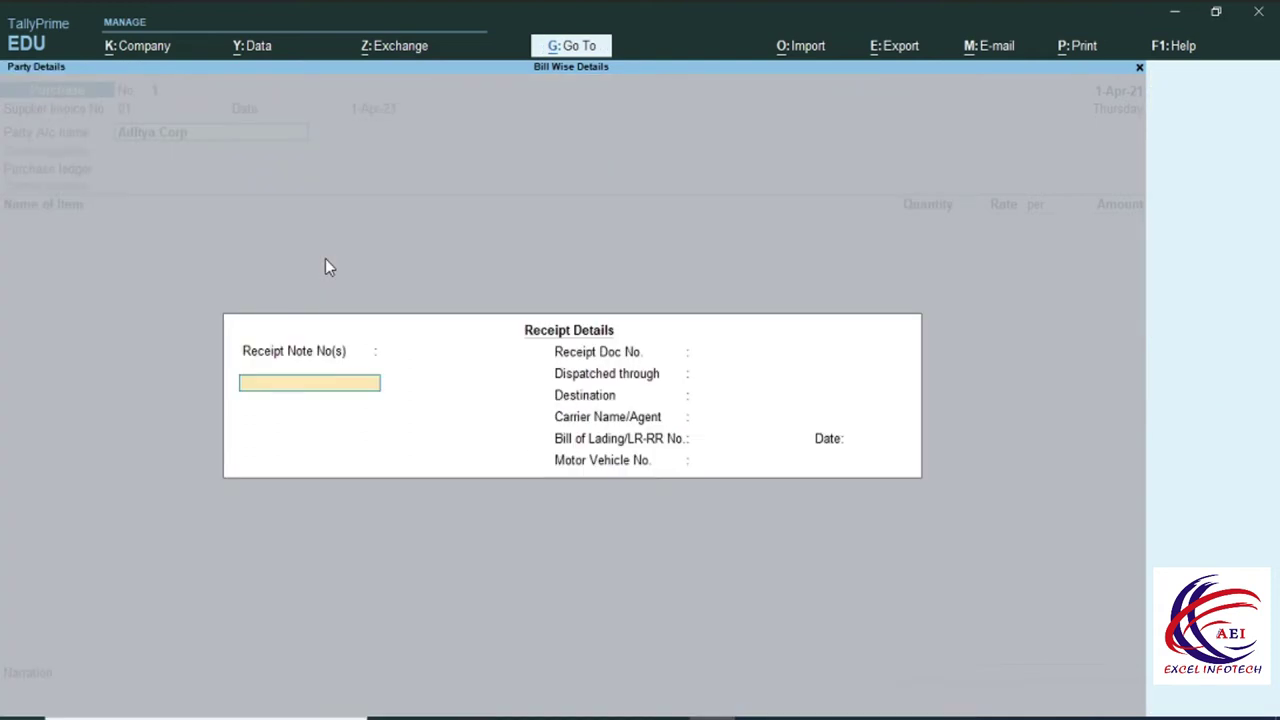
pyautogui.hotkey('ctrl', 'a')
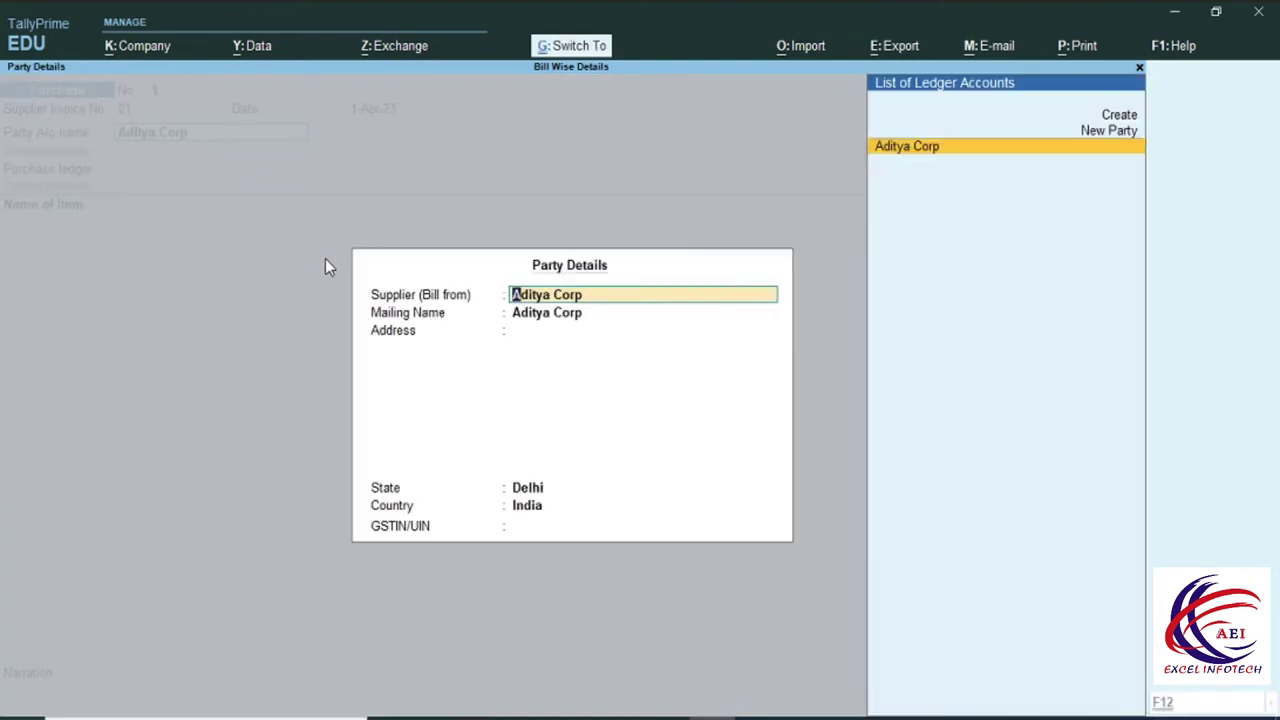
pyautogui.hotkey('ctrl', 'a')
# Step: Create a ledger named Purchase under Purchase Accounts and use it as the voucher's purchase ledger
pyautogui.press('Return')
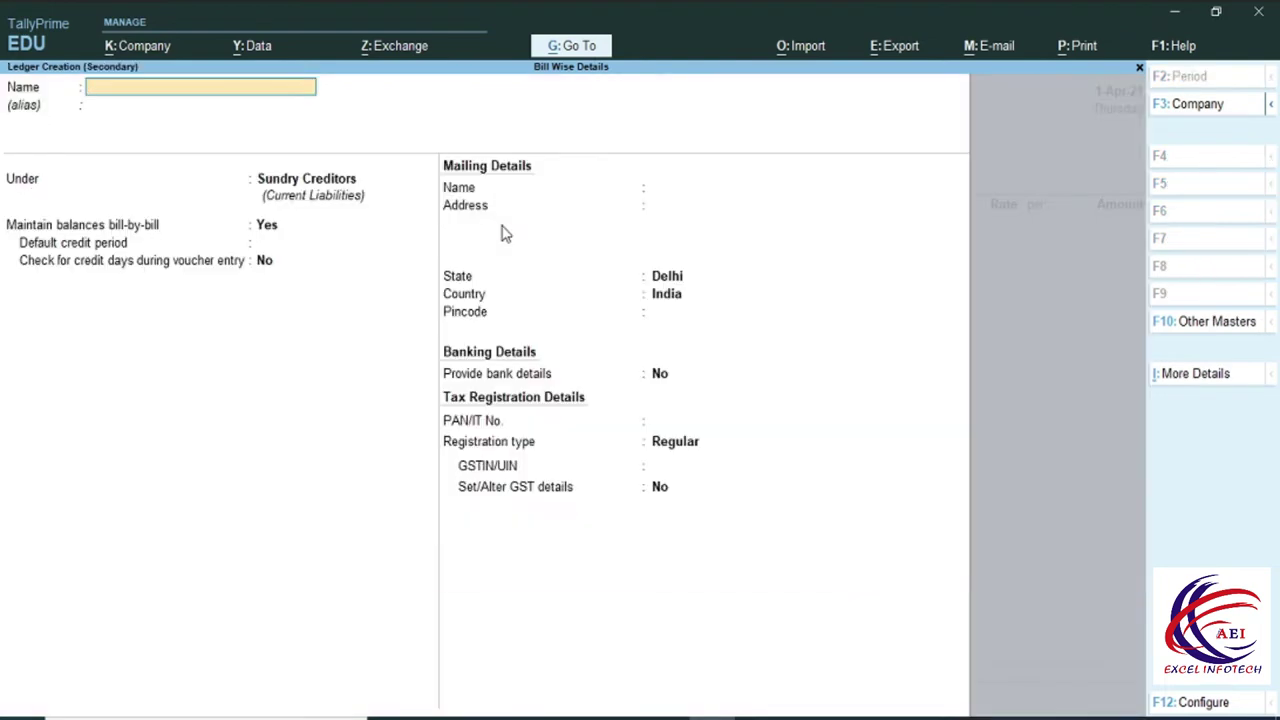
pyautogui.write('Purchase')
pyautogui.press('Return')
pyautogui.press('Return')
pyautogui.write('Pu')
pyautogui.press('Return')
pyautogui.press('Return')
pyautogui.press('Return')
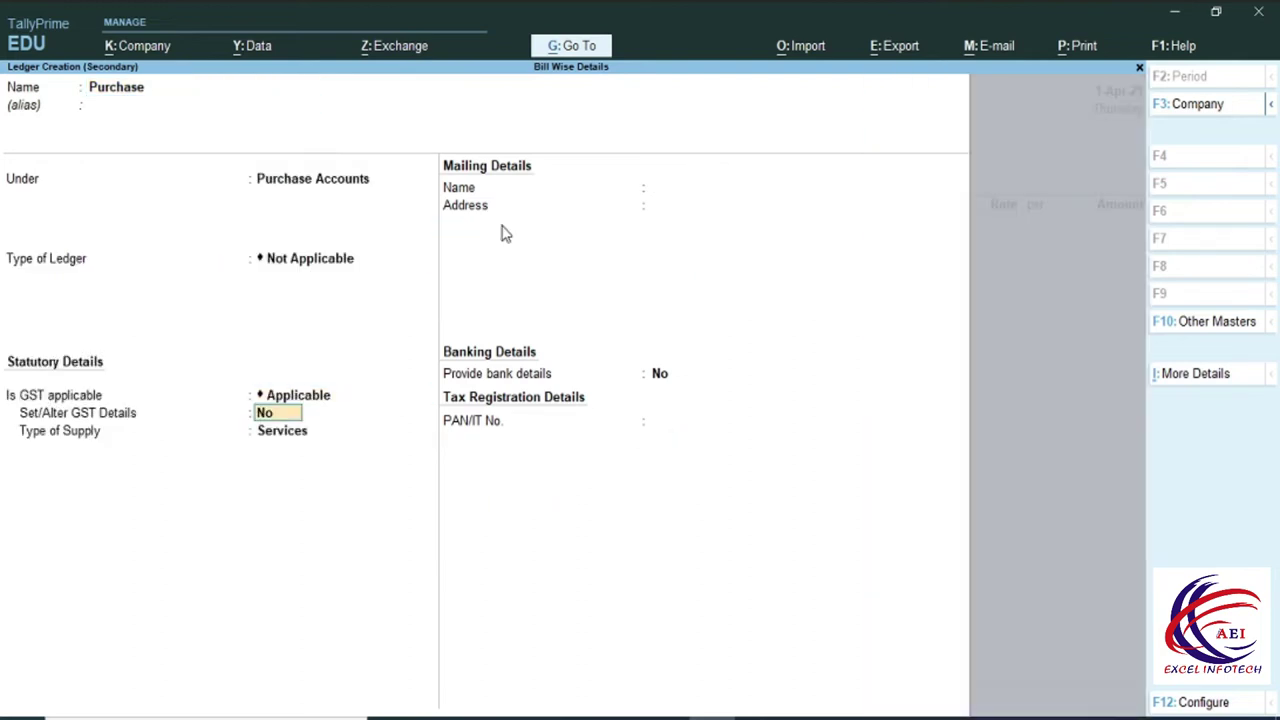
pyautogui.hotkey('ctrl', 'a')
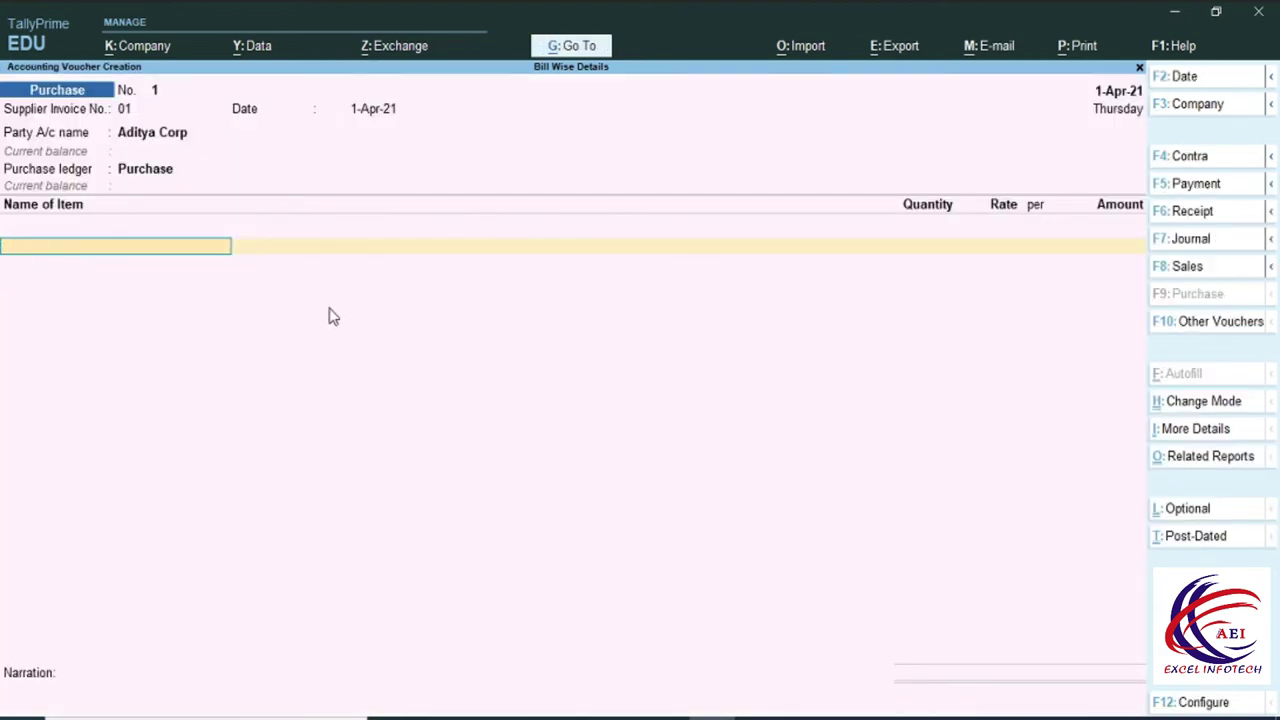
# Step: Start a new stock item named J7 from the voucher's item line, leaving its alias and description blank
pyautogui.hotkey('alt', 'c')
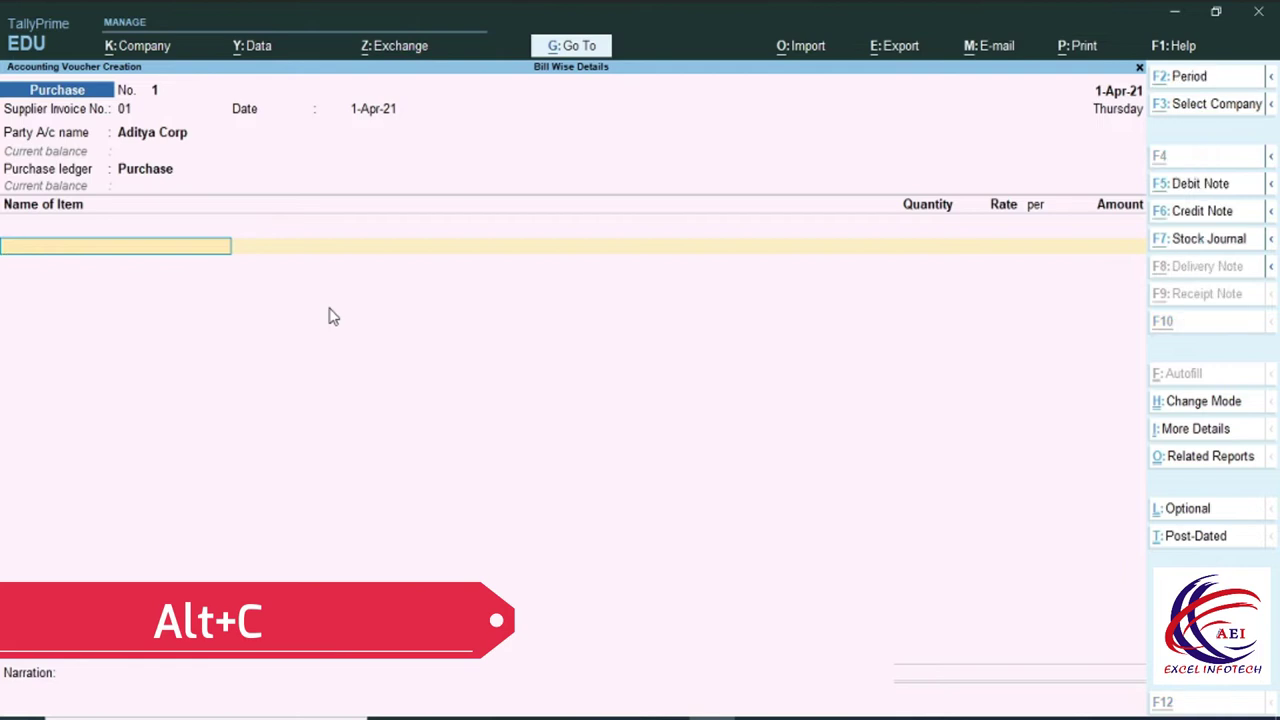
pyautogui.write('J7')
pyautogui.press('Return')
pyautogui.press('Return')
pyautogui.press('Return')
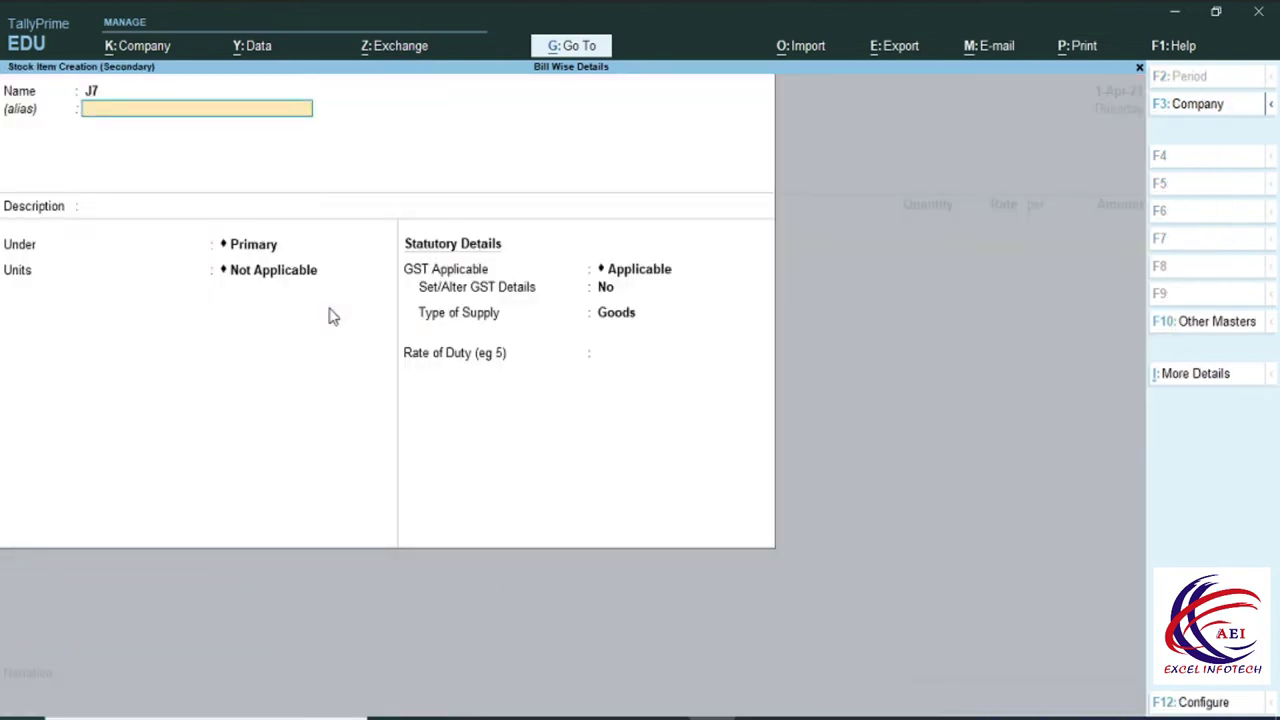
pyautogui.press('BackSpace')
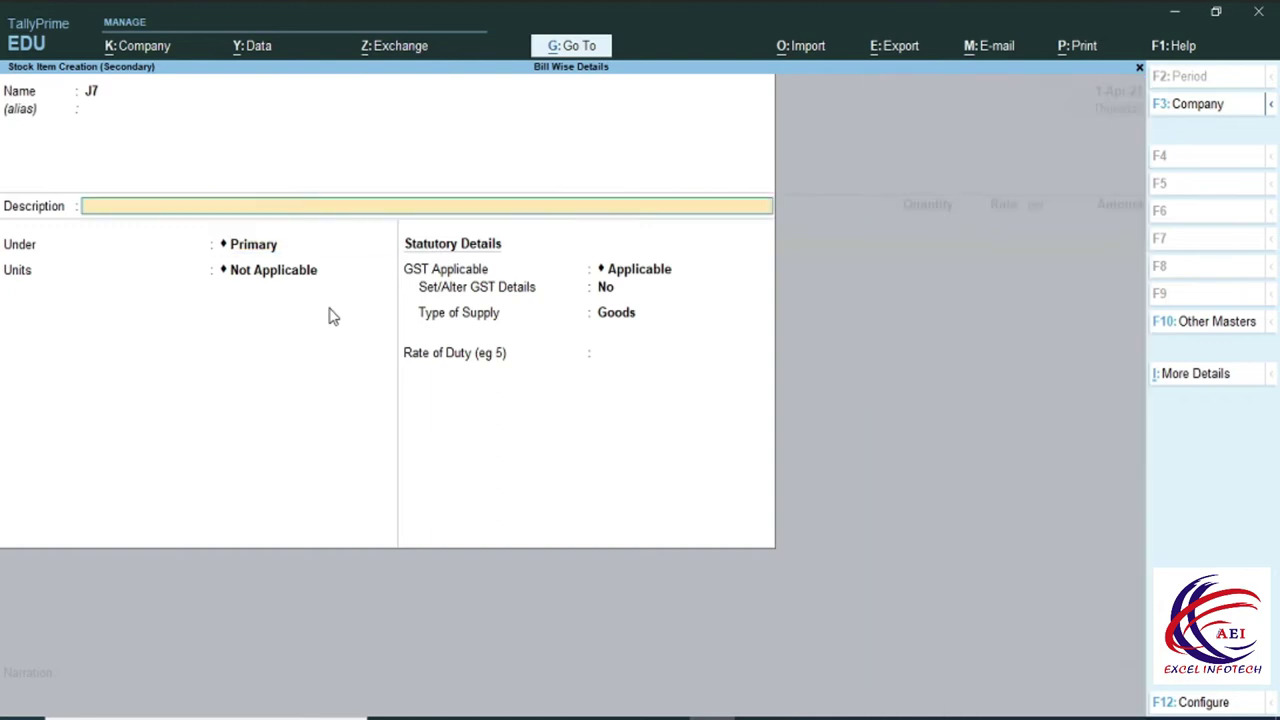
pyautogui.press('Return')
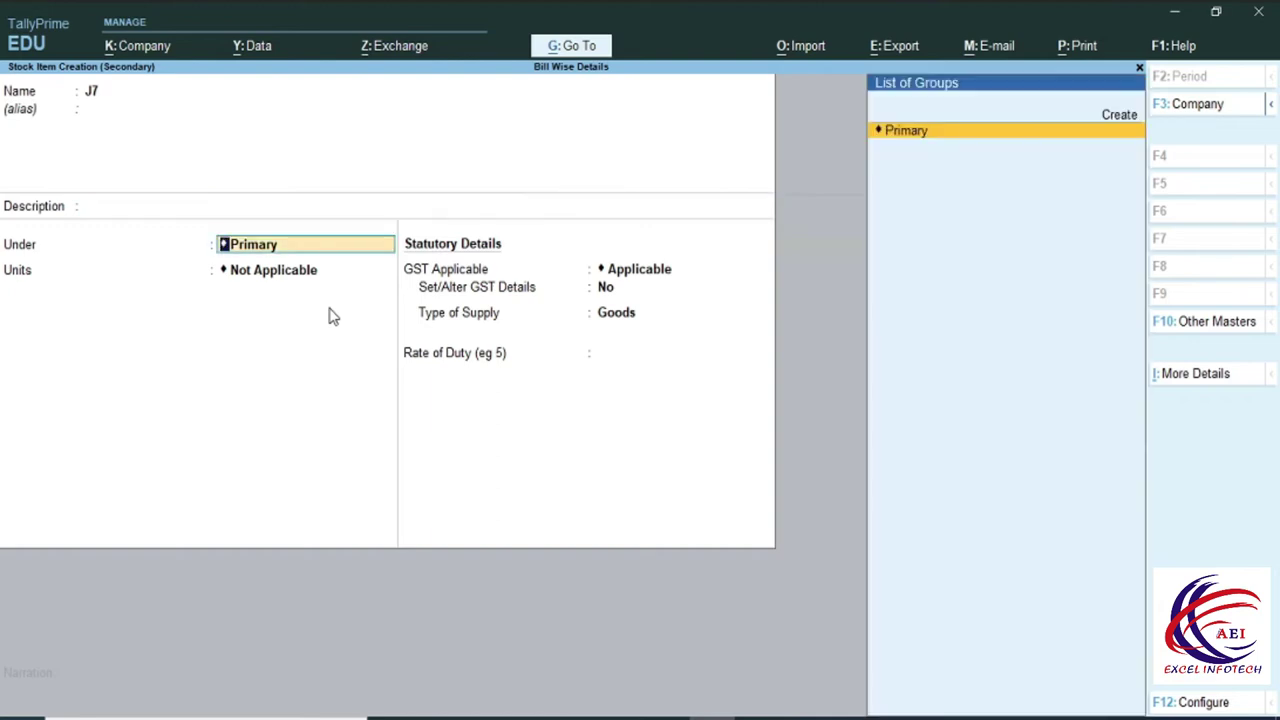
# Step: Create a stock group named Samsung under Primary and assign the J7 item to it
pyautogui.hotkey('alt', 'c')
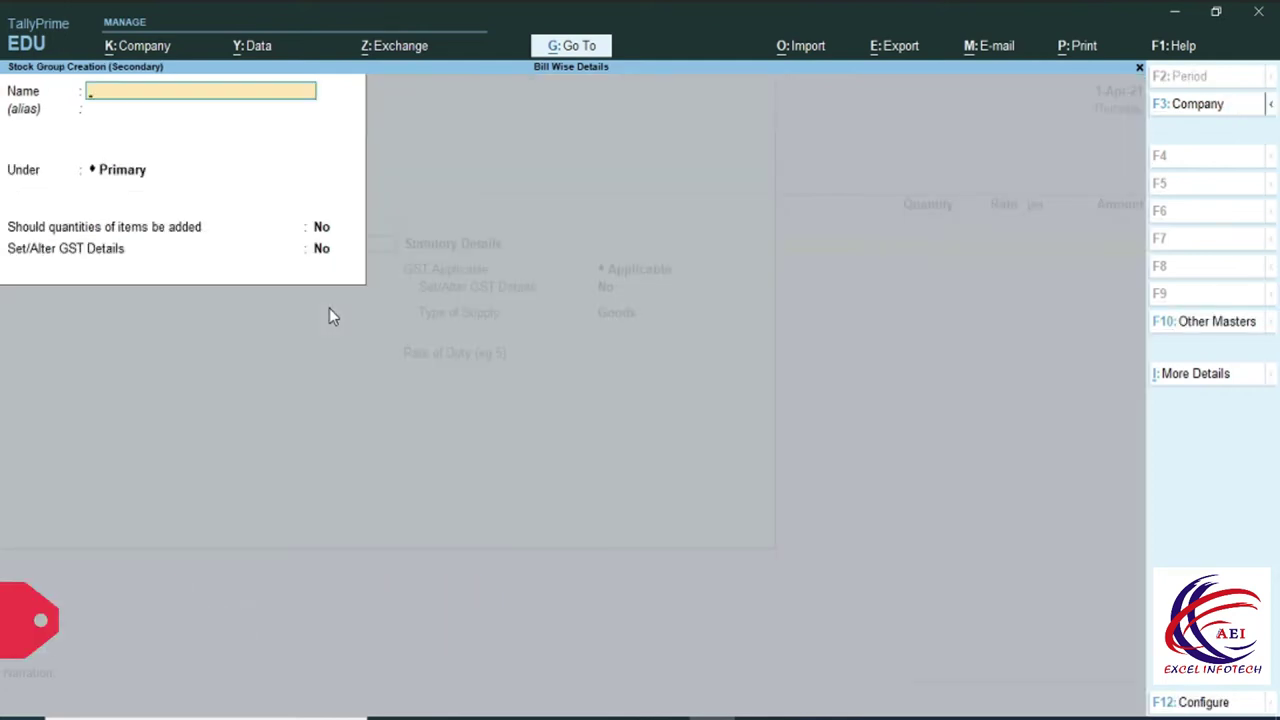
pyautogui.write('Sa')
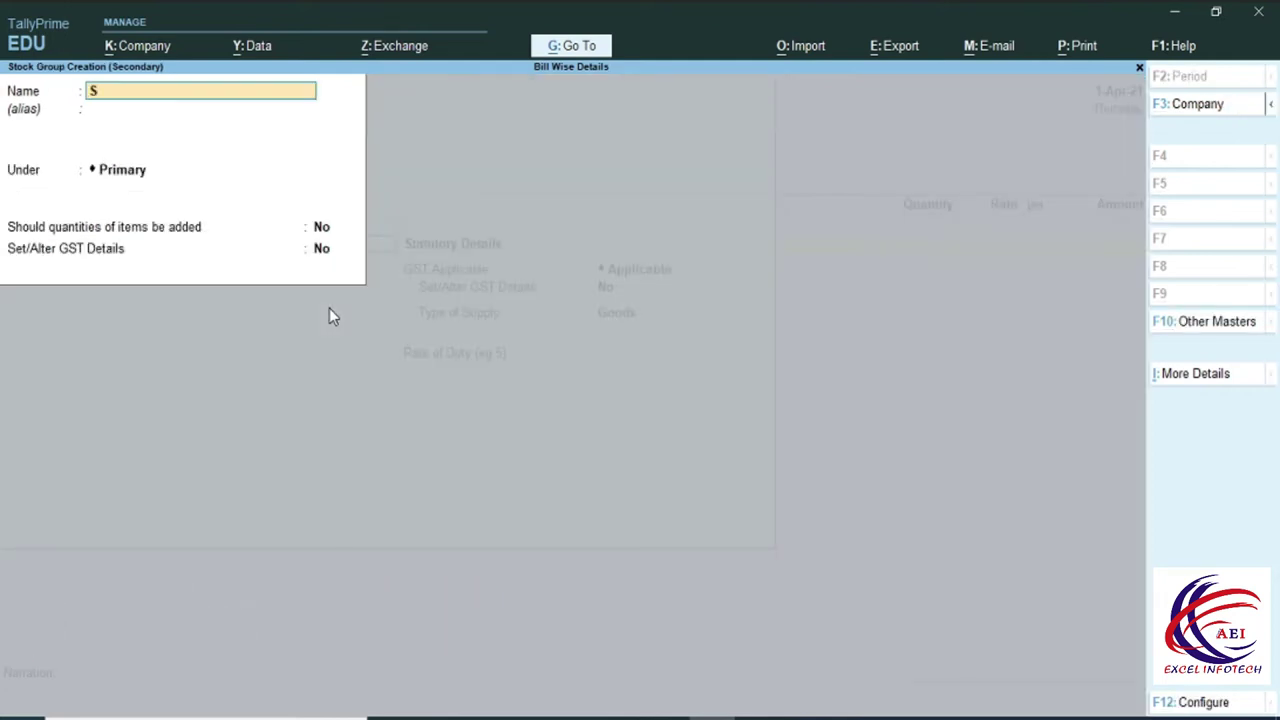
pyautogui.write('msung')
pyautogui.press('Return')
pyautogui.press('Return')
pyautogui.press('Return')
pyautogui.press('Return')
pyautogui.press('Return')
pyautogui.press('Return')
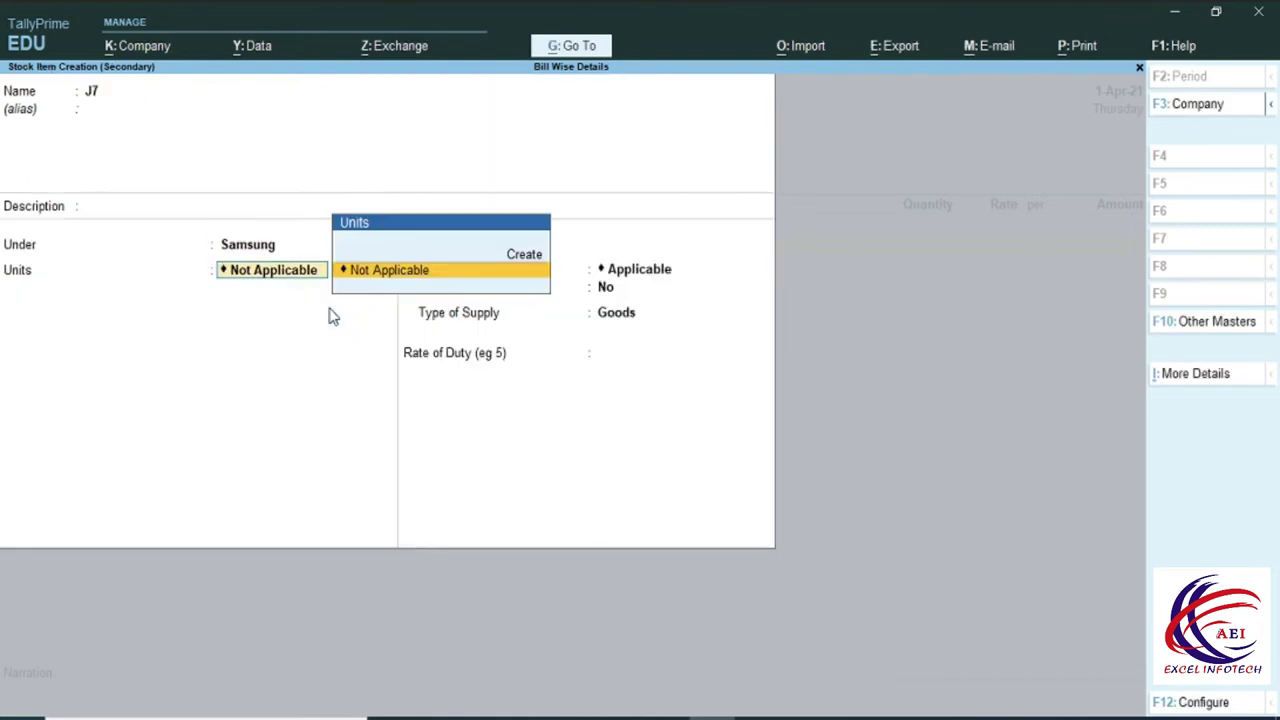
# Step: Create a simple unit with symbol Pcs., unit quantity code PCS-PIECES and 0 decimal places for the stock item
pyautogui.hotkey('alt', 'c')
pyautogui.write('P')
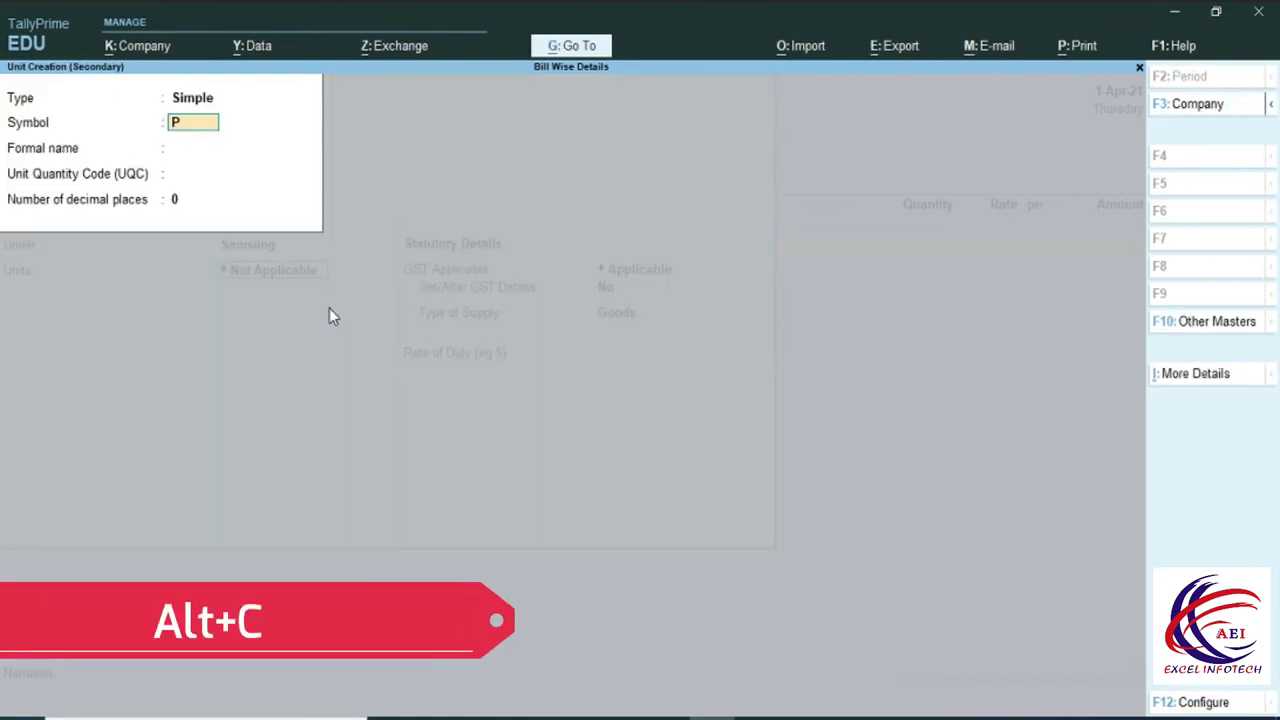
pyautogui.write('cs.')
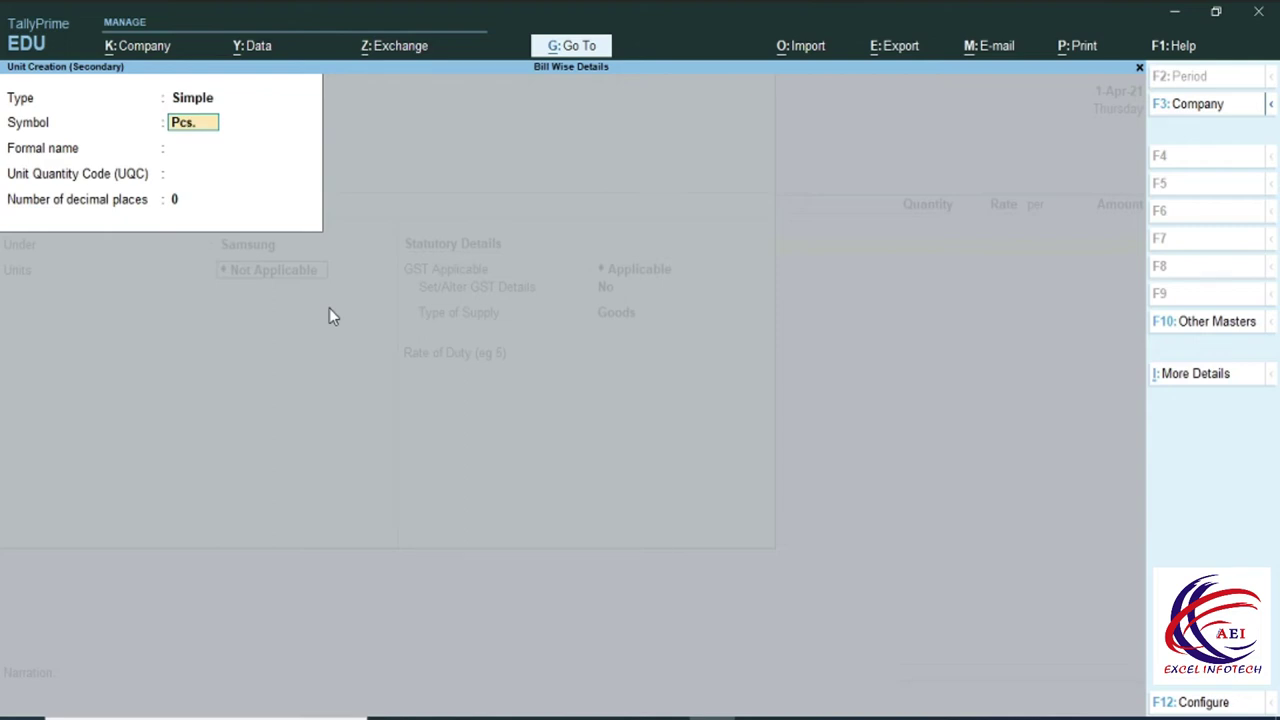
pyautogui.press('Return')
pyautogui.press('Return')
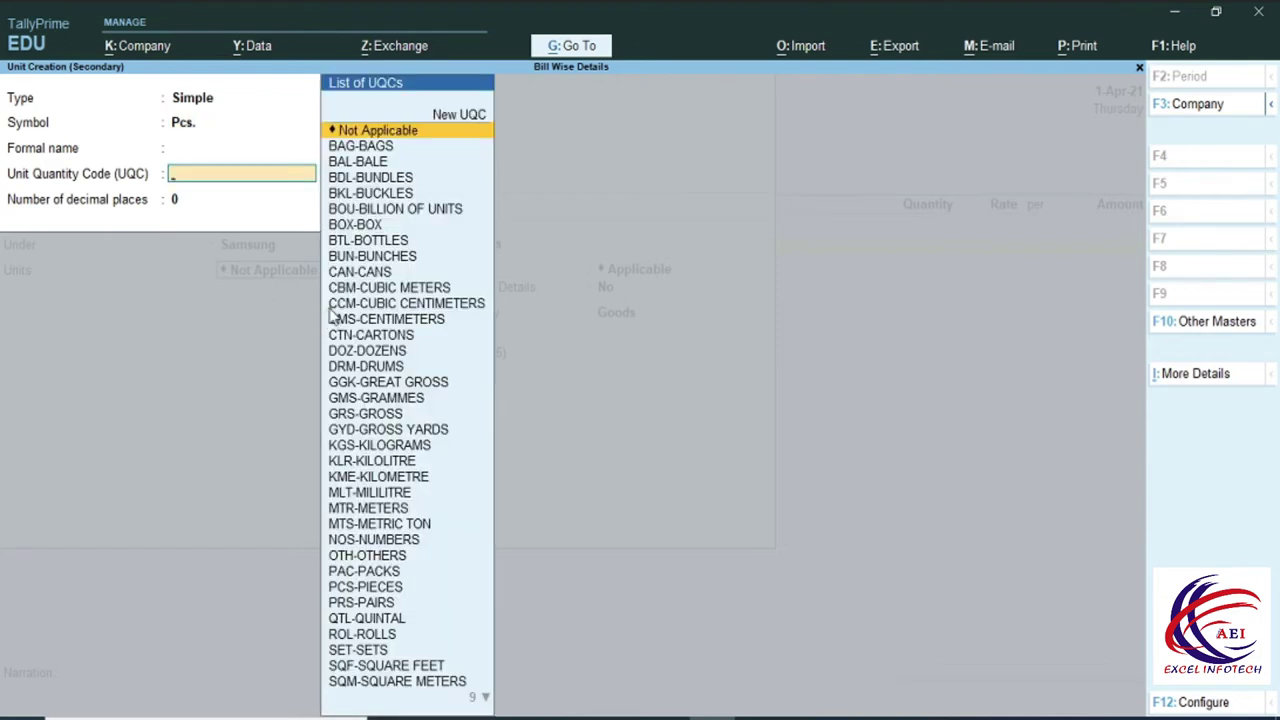
pyautogui.write('p')
pyautogui.press('Down')
pyautogui.press('Return')
pyautogui.press('Return')
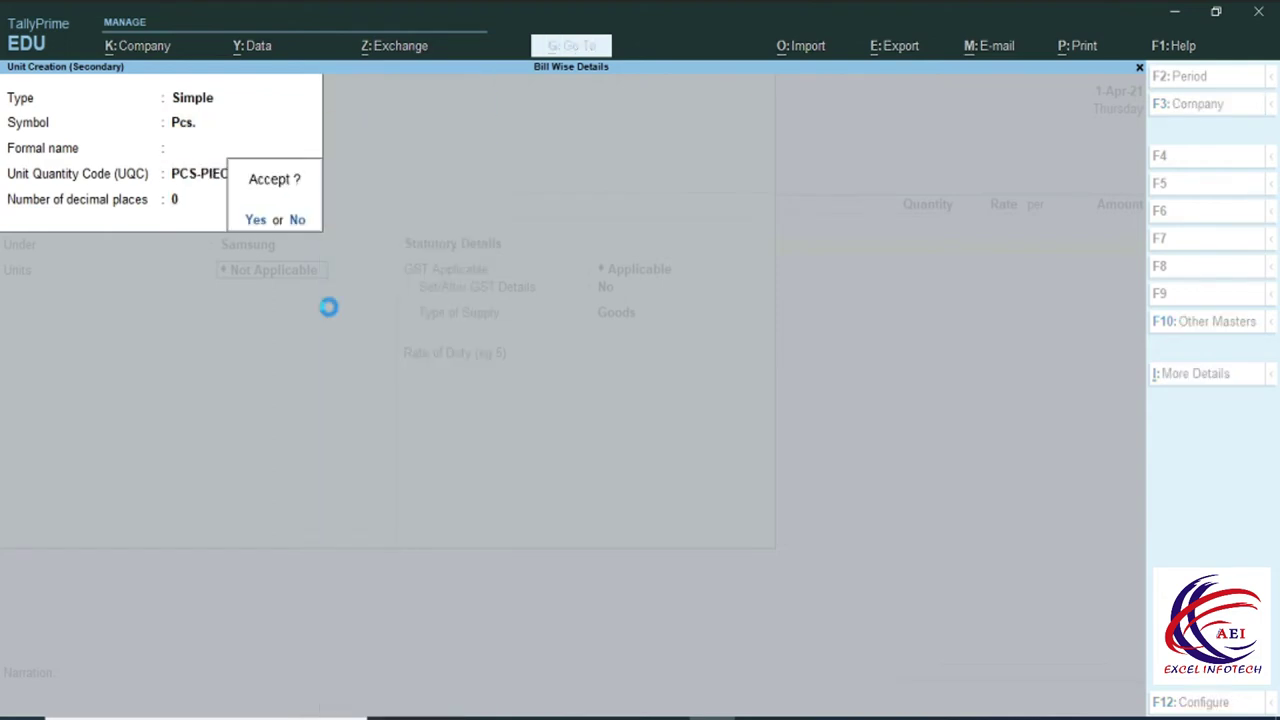
pyautogui.press('Return')
# Step: Save the J7 stock item with default GST settings and add it to the purchase voucher without an item description
pyautogui.press('Return')
pyautogui.press('Return')
pyautogui.press('Return')
pyautogui.press('Return')
pyautogui.press('Return')
pyautogui.press('Return')
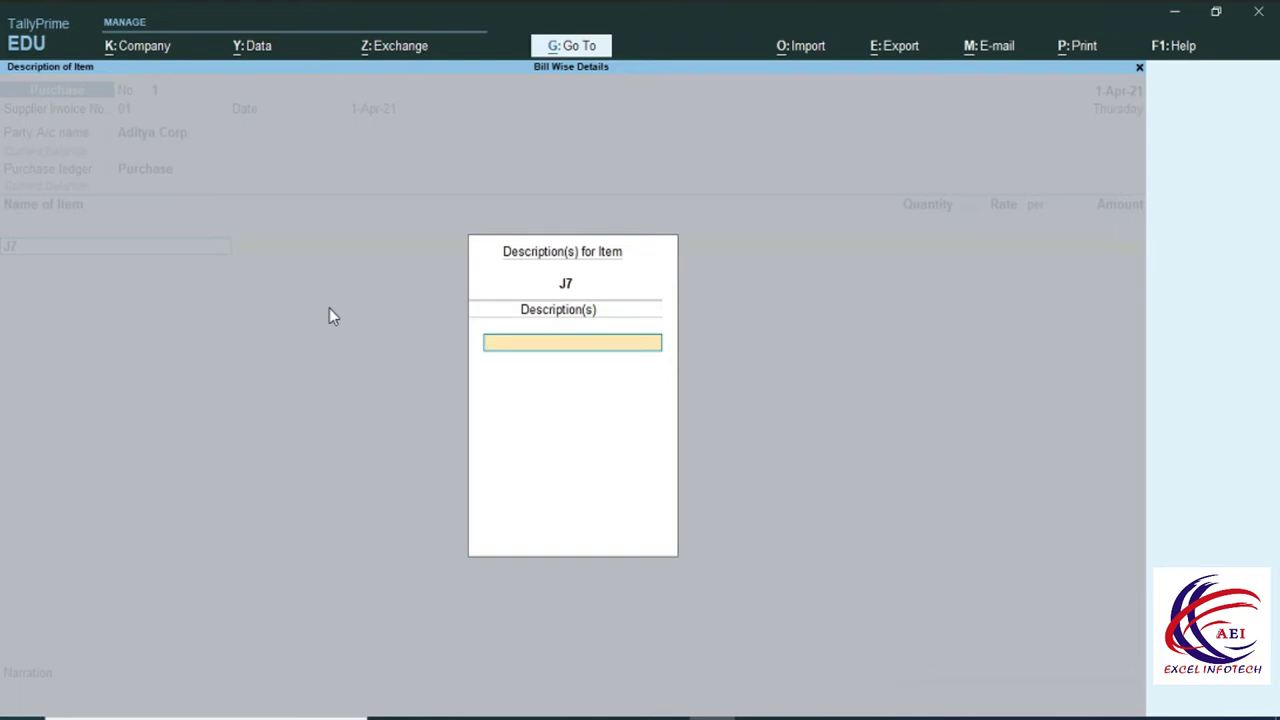
pyautogui.press('Return')
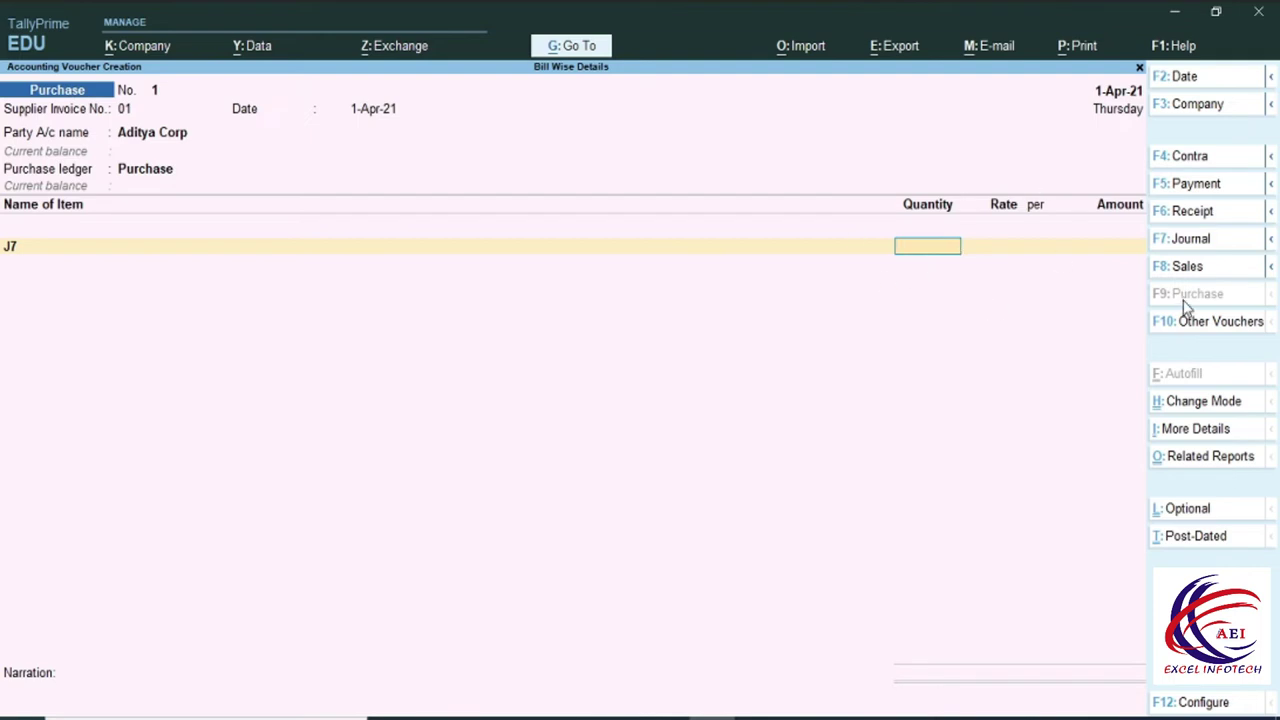
# Step: Enter a quantity of 10 Pcs. at a rate of 12,000 per Pcs. for the J7 item line
pyautogui.write('10')
pyautogui.press('Return')
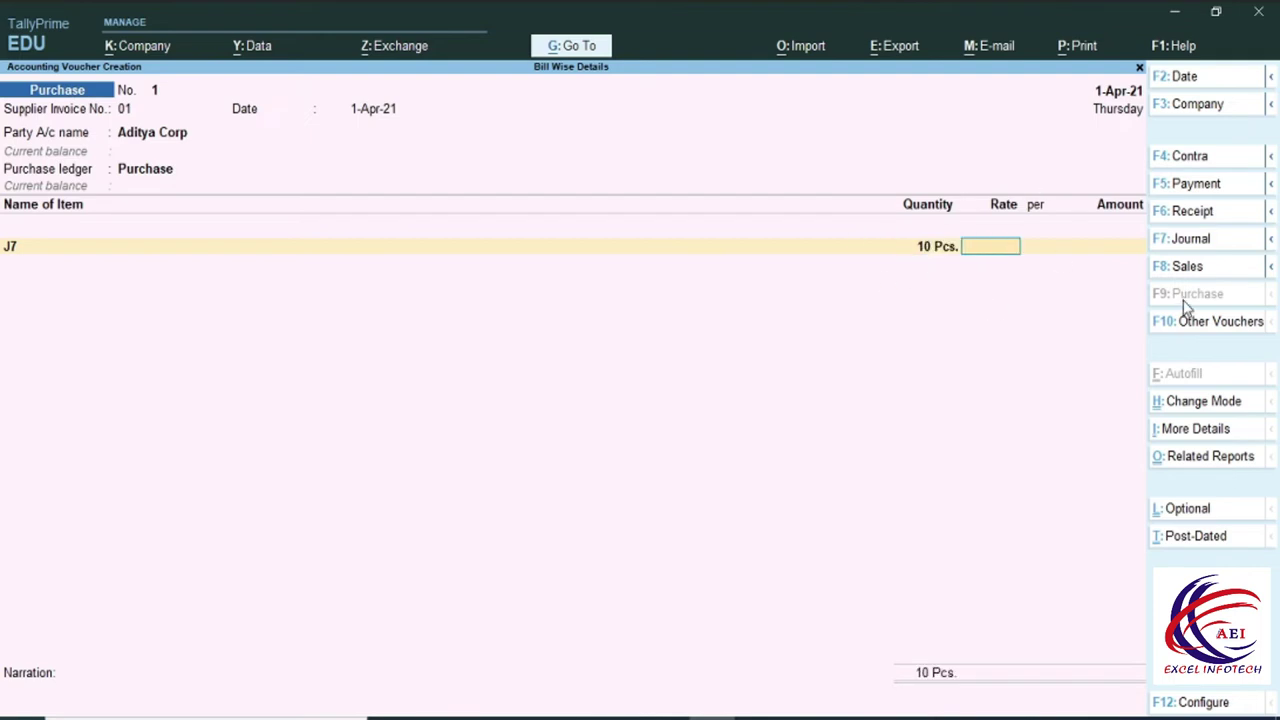
pyautogui.write('12,')
pyautogui.write('000')
pyautogui.press('Return')
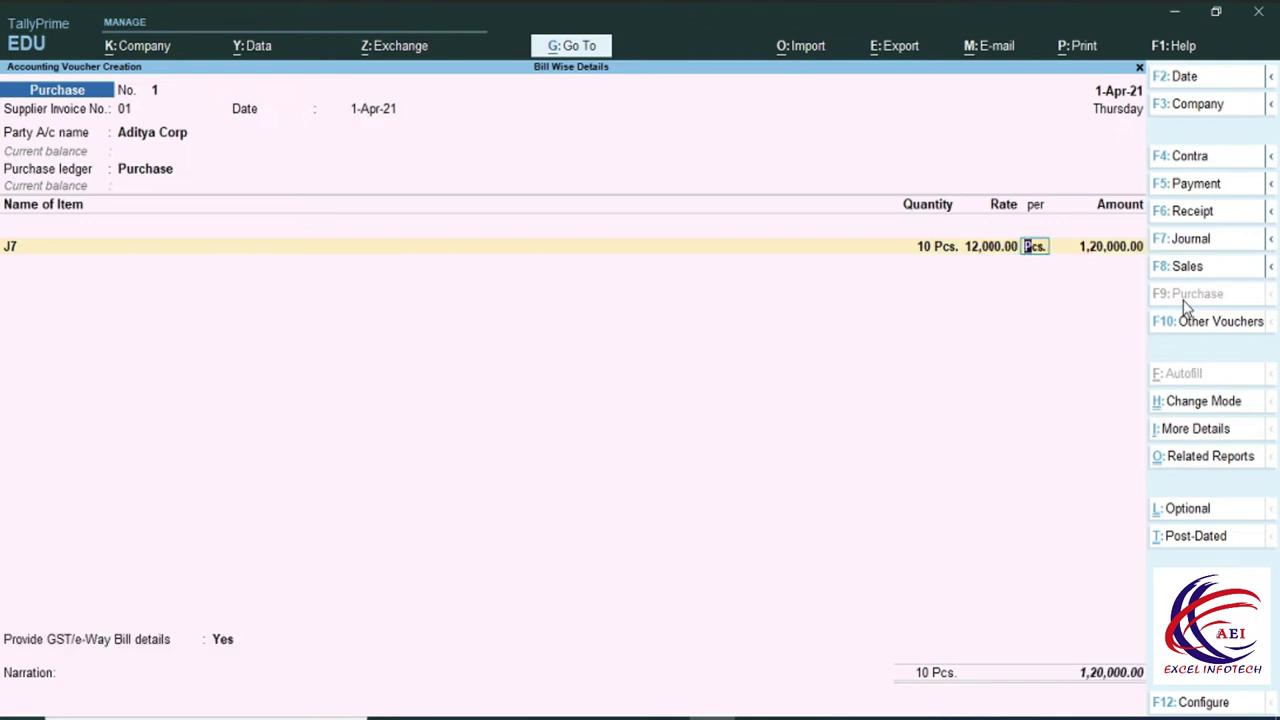
pyautogui.press('Return')
pyautogui.press('Return')
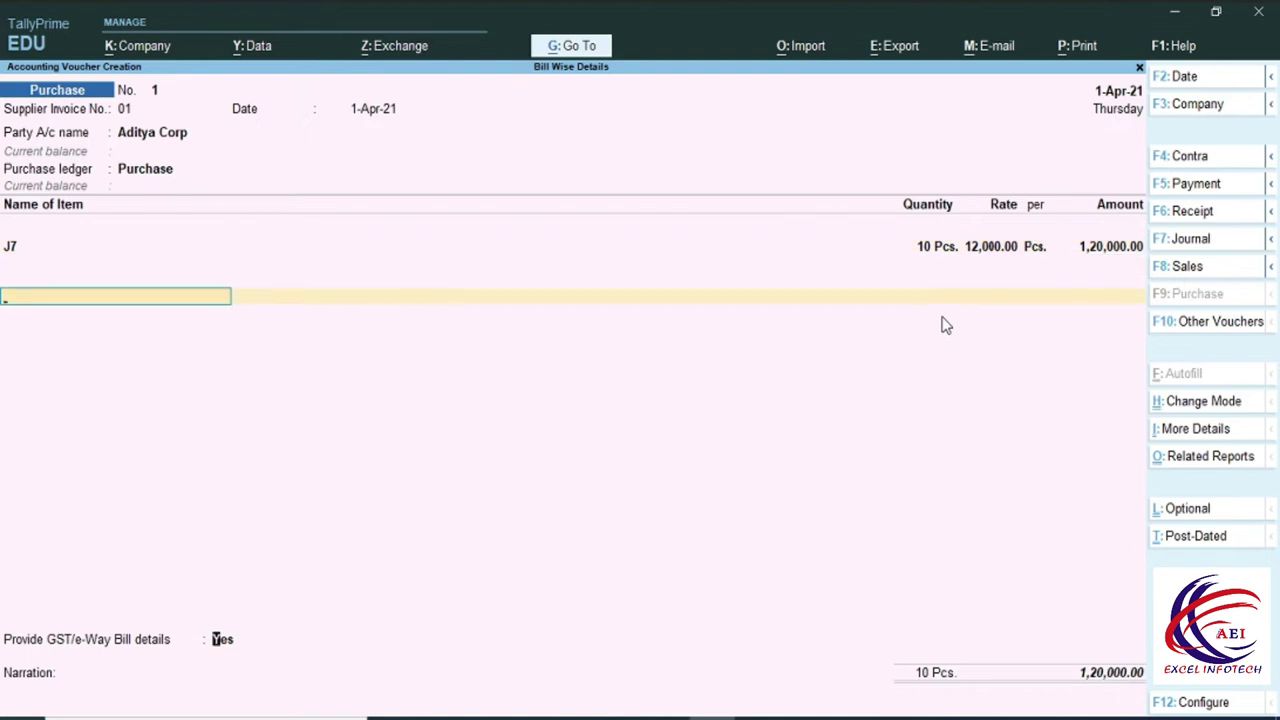
# Step: End the item list and set the purchase voucher's GST/e-Way Bill details option to No
pyautogui.press('Return')
pyautogui.press('Up')
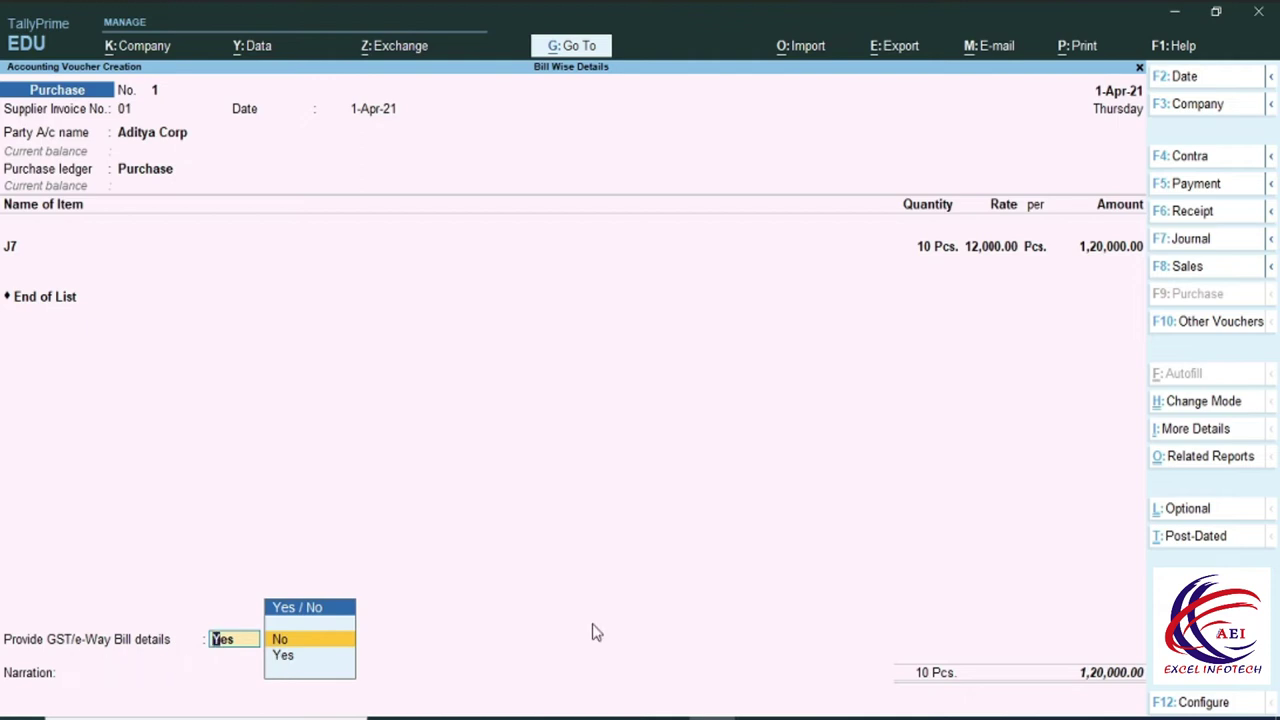
pyautogui.press('Return')
pyautogui.press('Return')
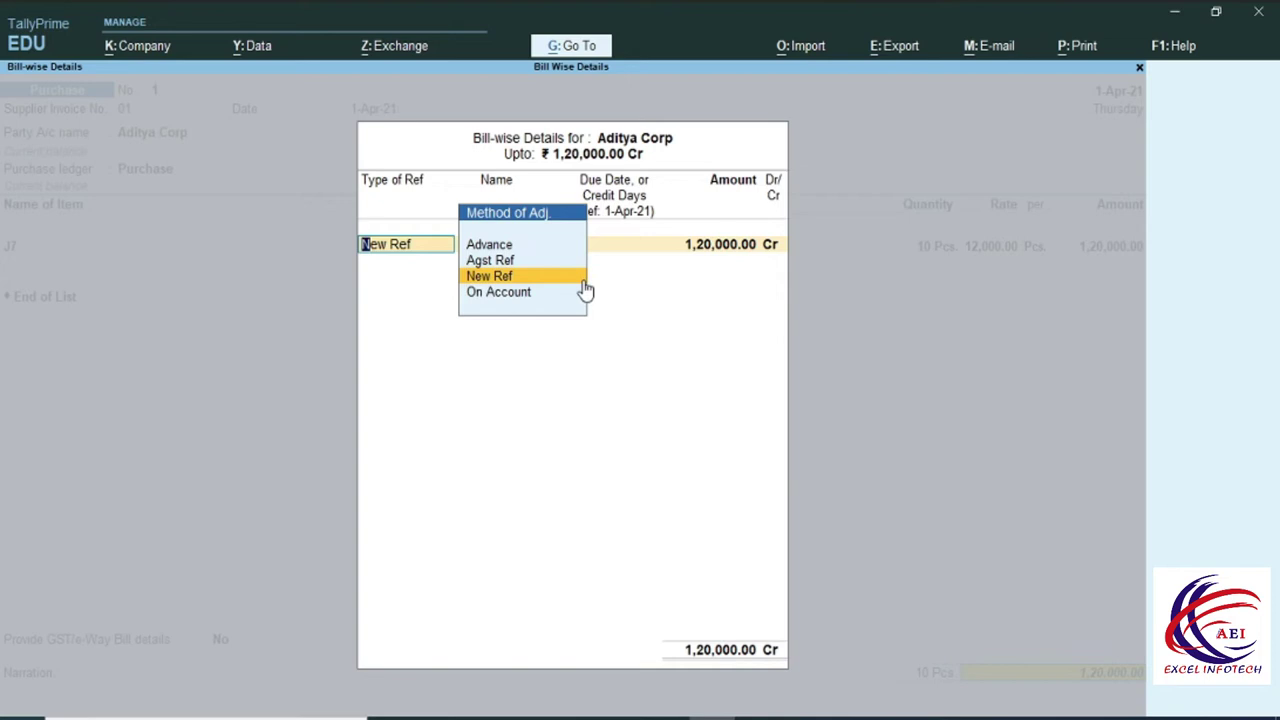
# Step: Allocate 1,20,000.00 Cr to New Ref 01 for Aditya Corp with no due date, and save the purchase voucher without narration
pyautogui.press('Return')
pyautogui.press('Return')
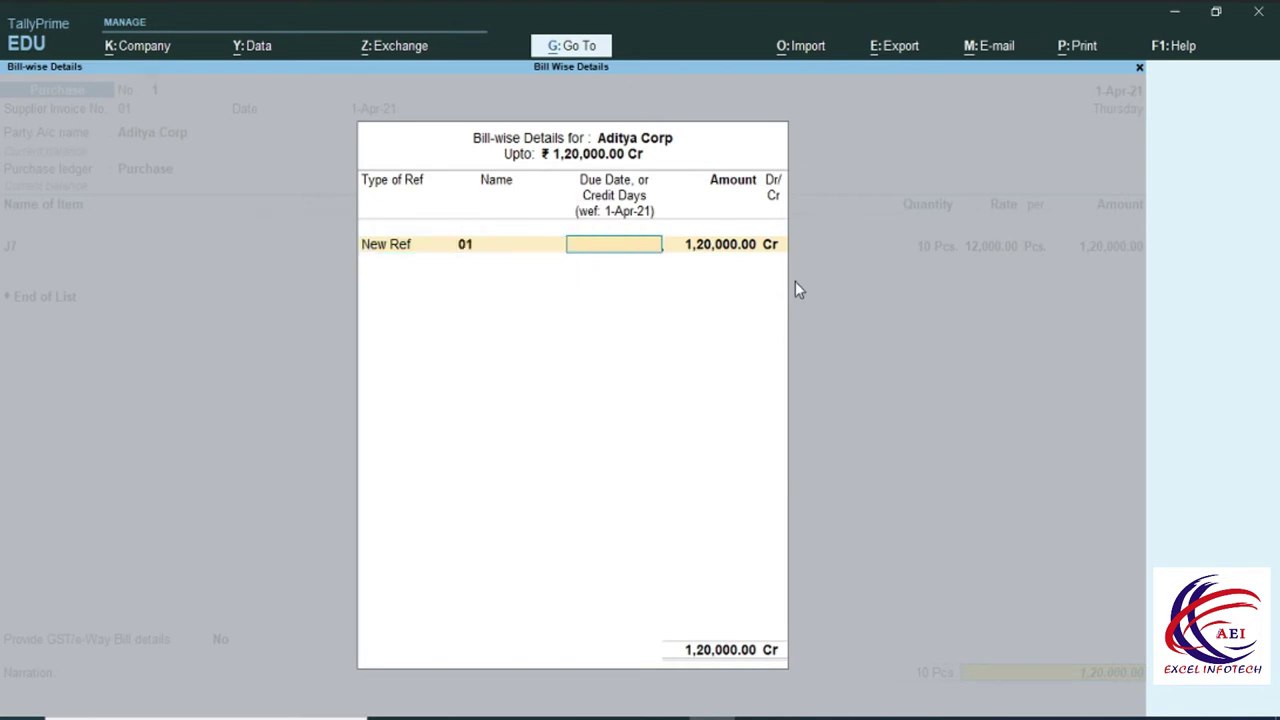
pyautogui.press('BackSpace')
pyautogui.click(750, 248)
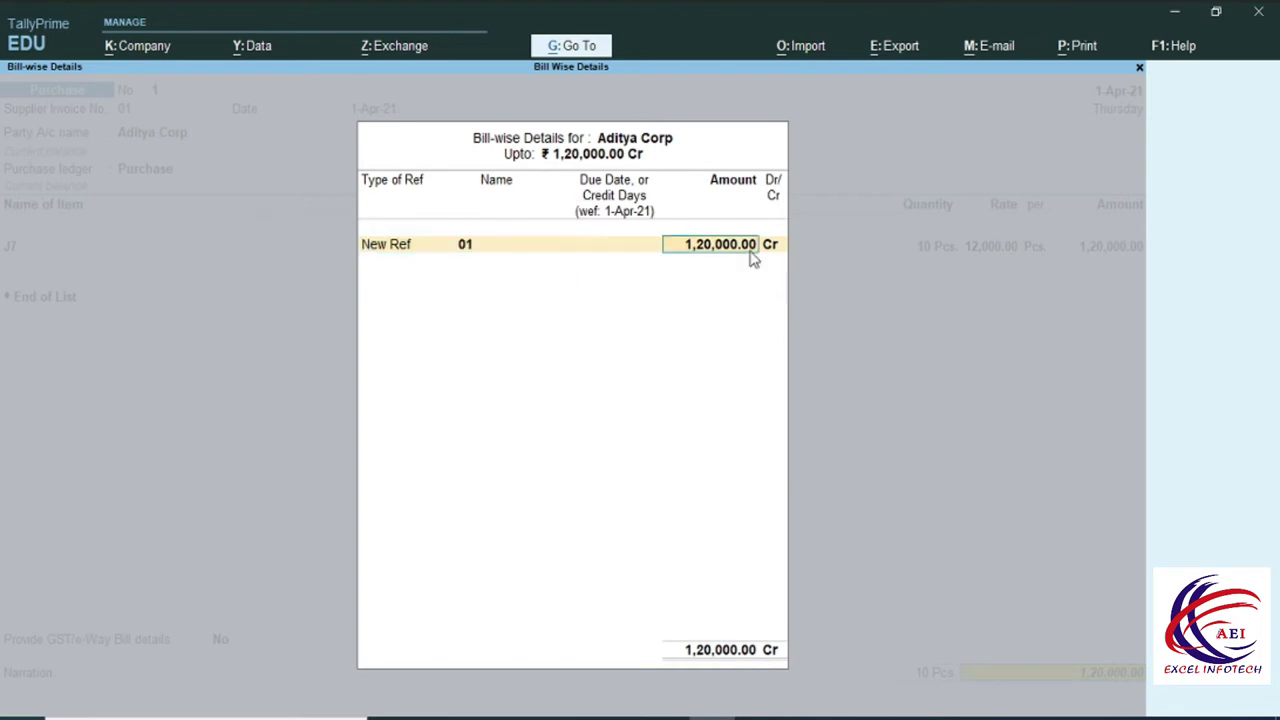
pyautogui.press('Return')
pyautogui.press('Return')
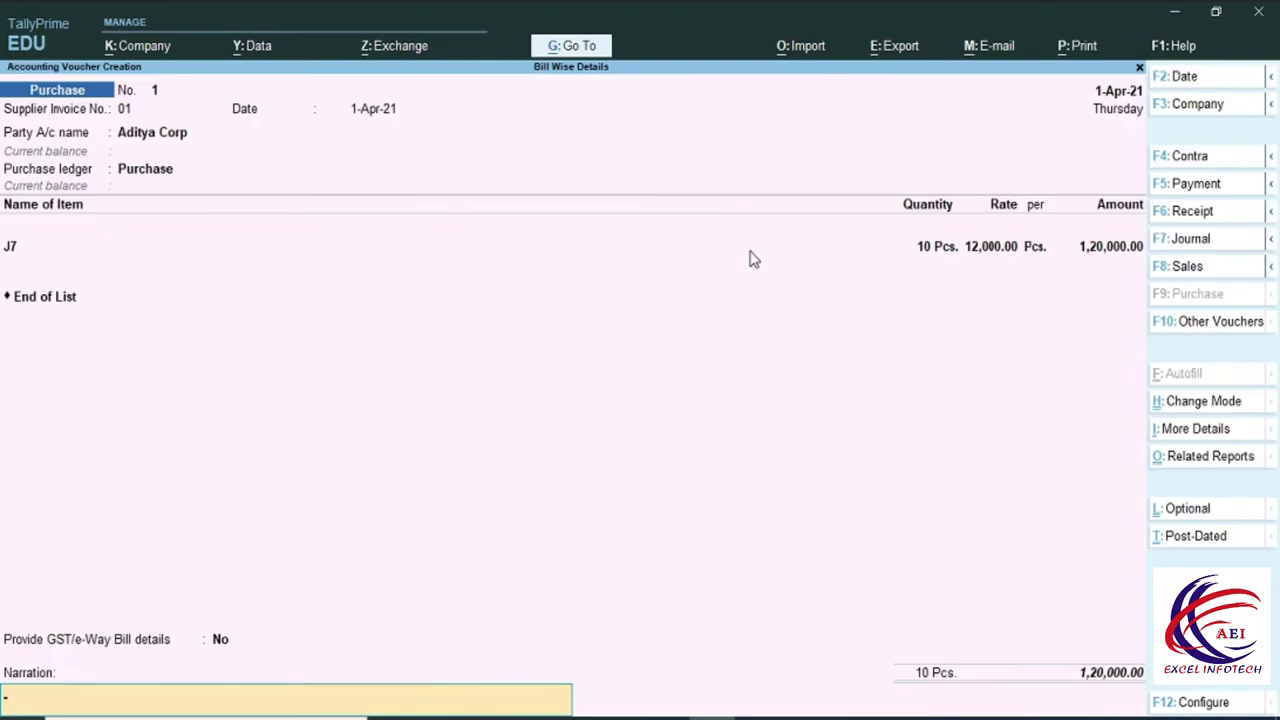
pyautogui.press('Return')
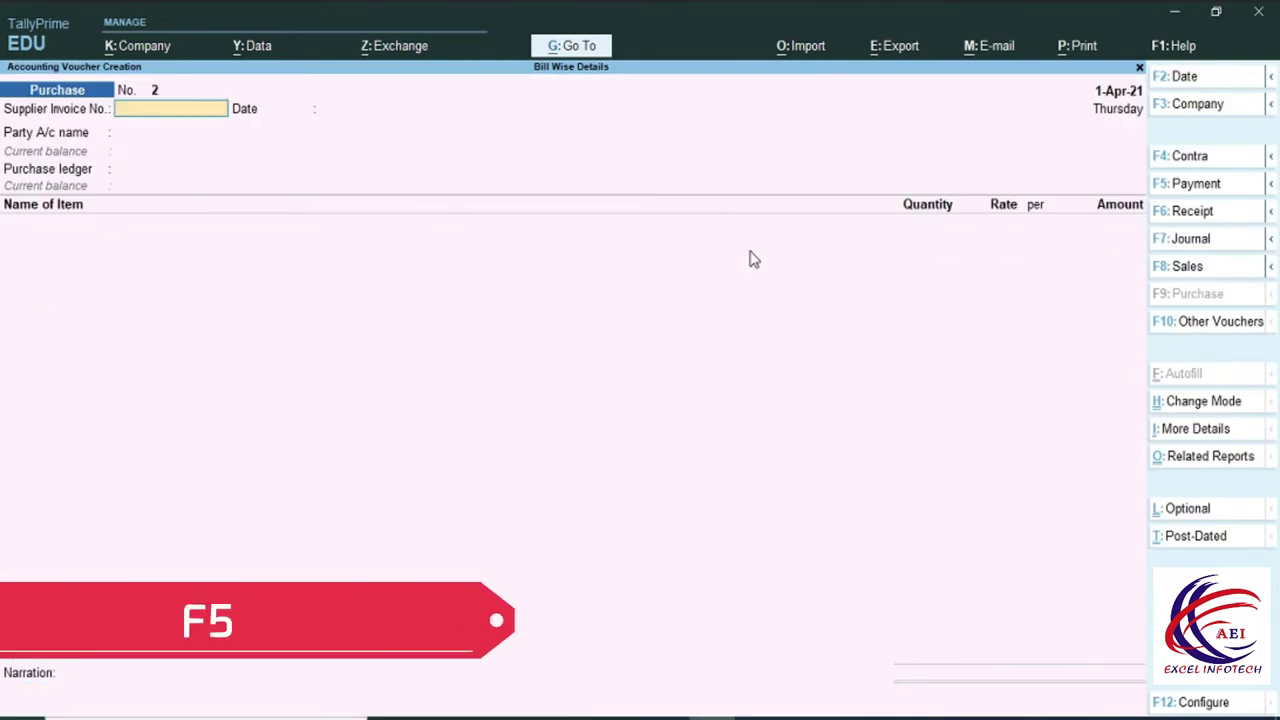
# Step: Leave voucher entry and examine the Current Assets breakdown in the Balance Sheet
pyautogui.press('F5')
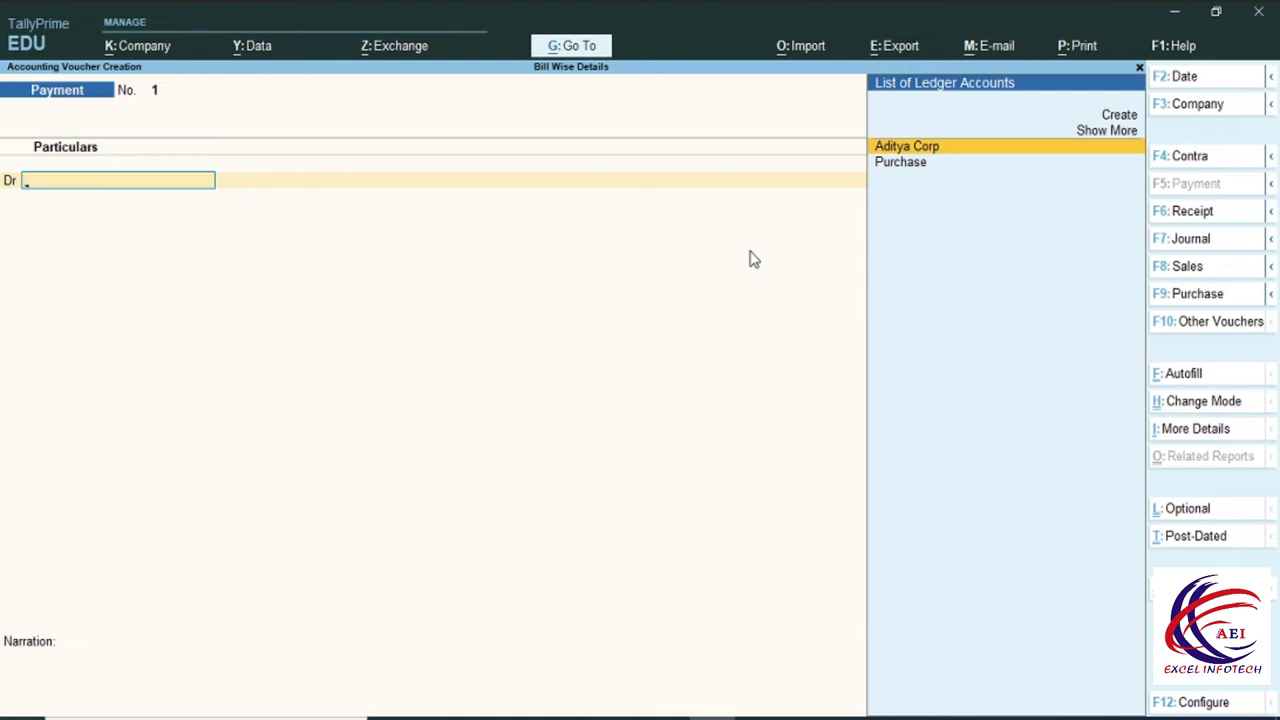
pyautogui.press('Escape')
pyautogui.press('Down')
pyautogui.press('Down')
pyautogui.press('Down')
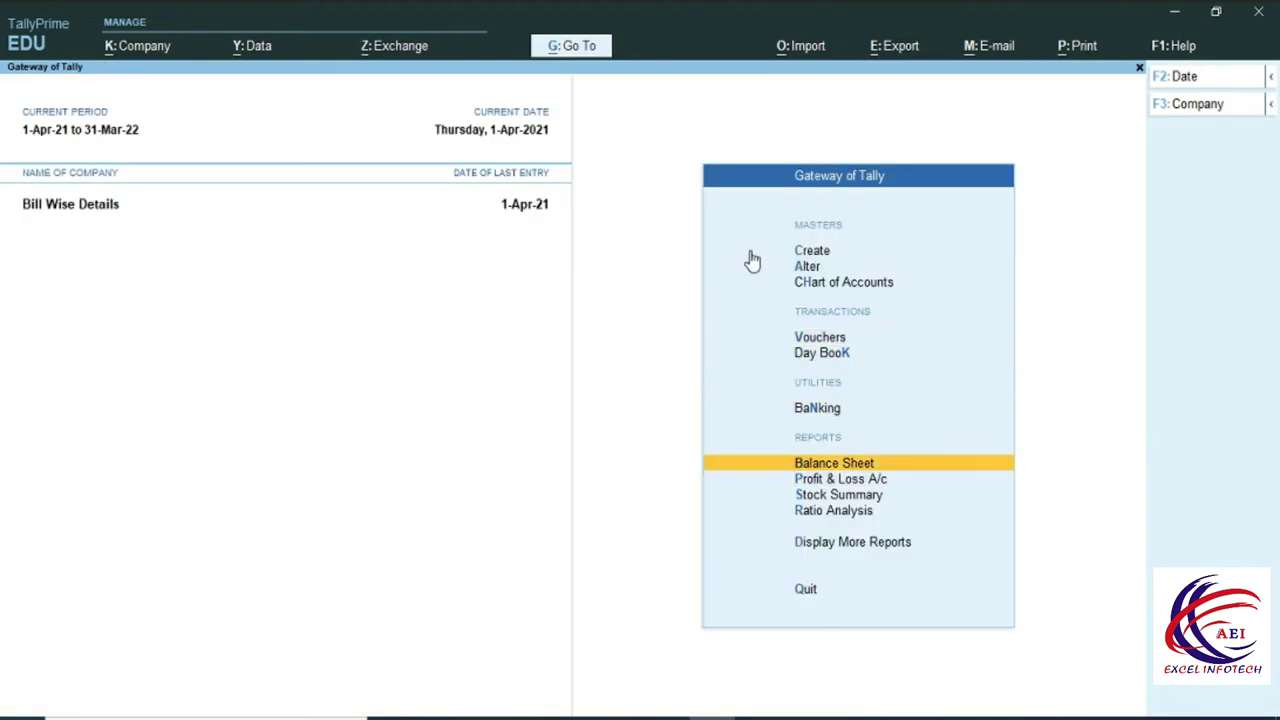
pyautogui.press('Return')
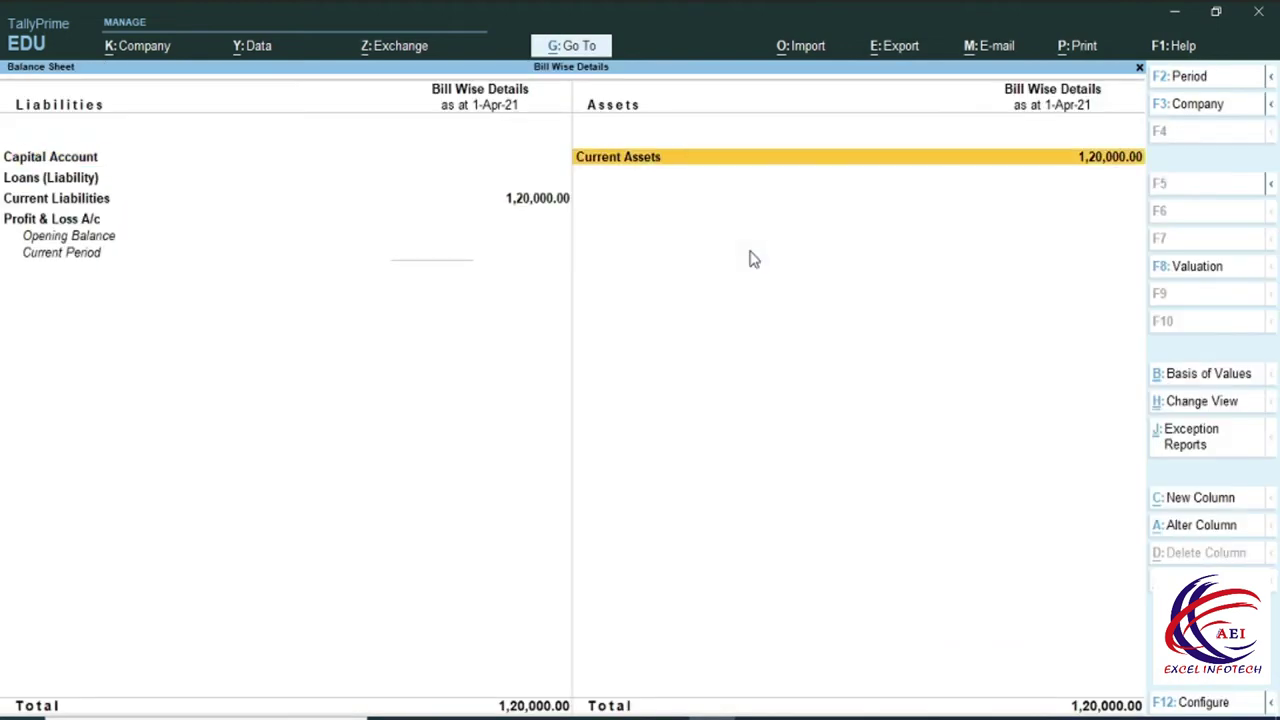
pyautogui.press('Return')
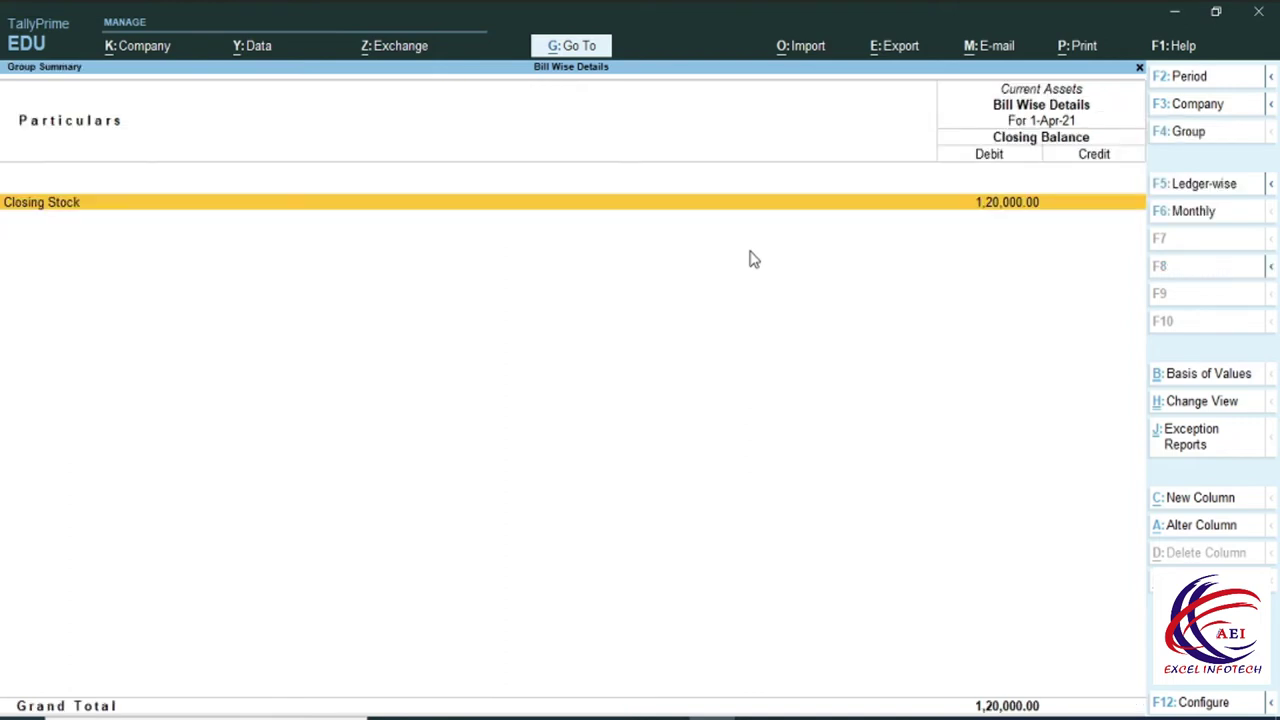
pyautogui.press('Return')
pyautogui.press('Escape')
pyautogui.press('Escape')
# Step: Examine Current Liabilities in the Balance Sheet down to the parties under Sundry Creditors, then return to the Gateway of Tally
pyautogui.press('Left')
pyautogui.press('Down')
pyautogui.press('Down')
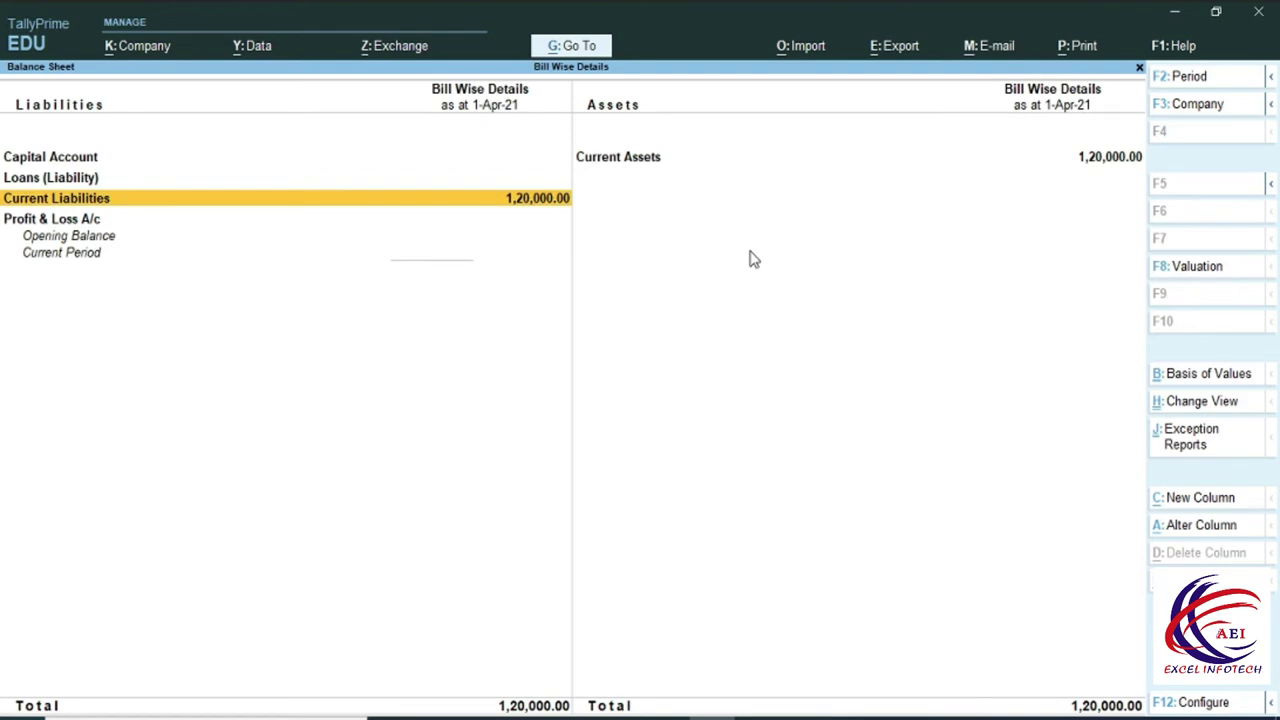
pyautogui.press('Return')
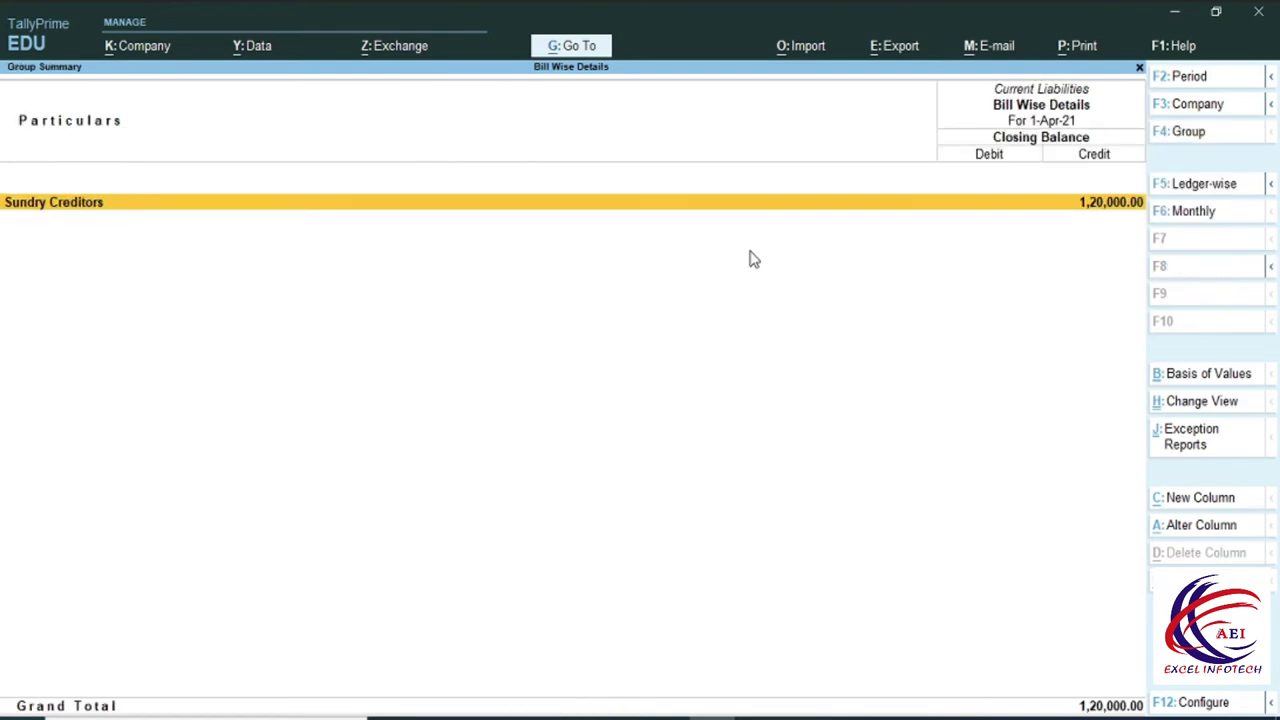
pyautogui.press('Return')
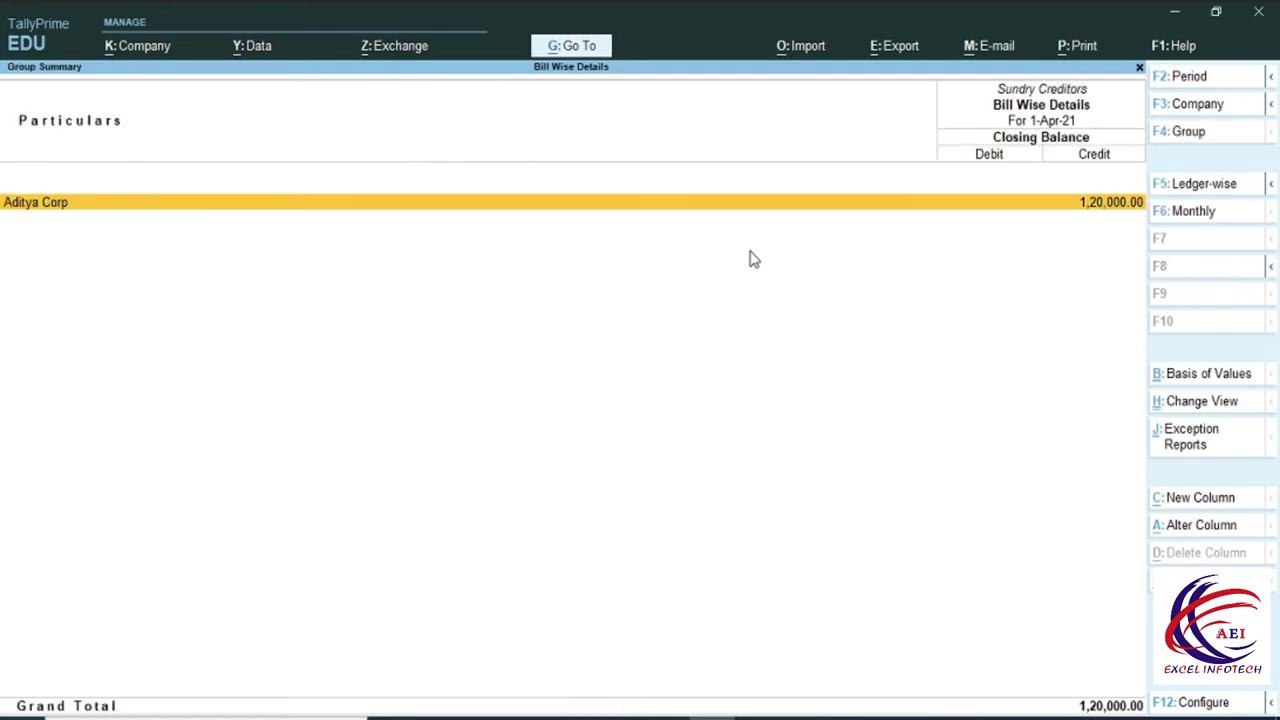
pyautogui.press('Escape')
pyautogui.press('Escape')
pyautogui.press('Escape')
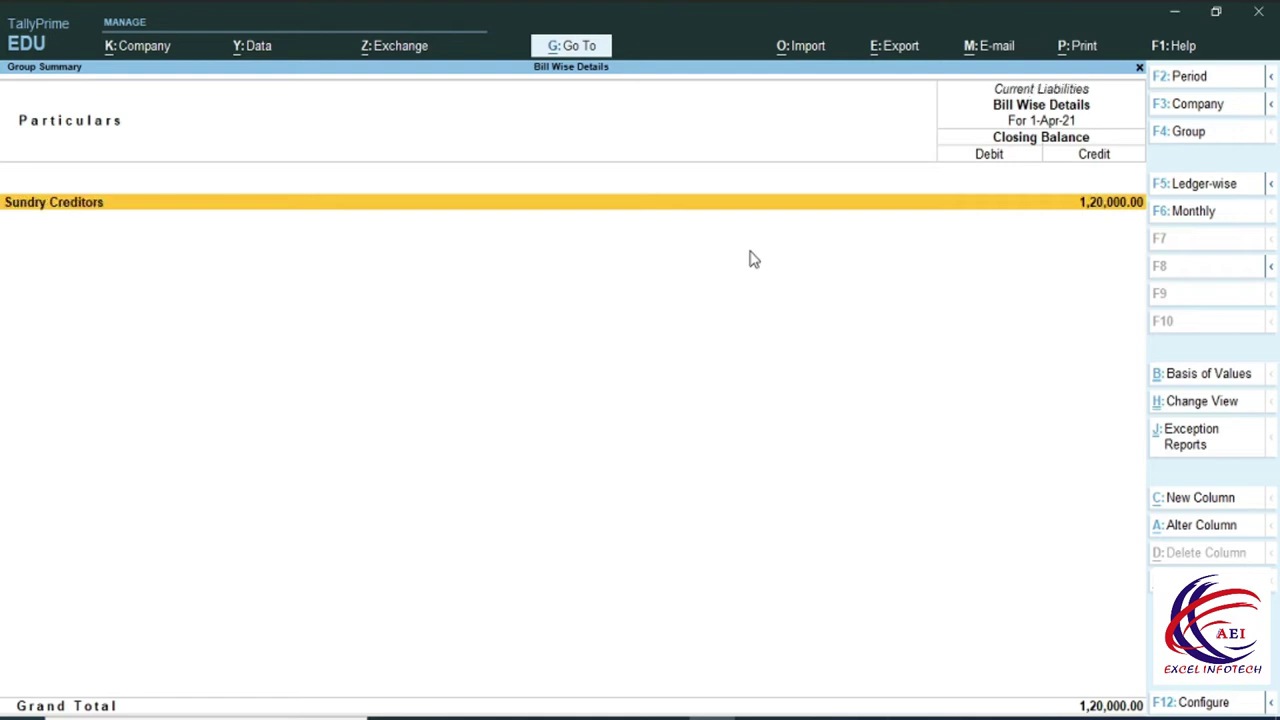
# Step: Start a payment voucher and debit Aditya Corp with 20,000
pyautogui.press('Up')
pyautogui.press('Up')
pyautogui.press('Up')
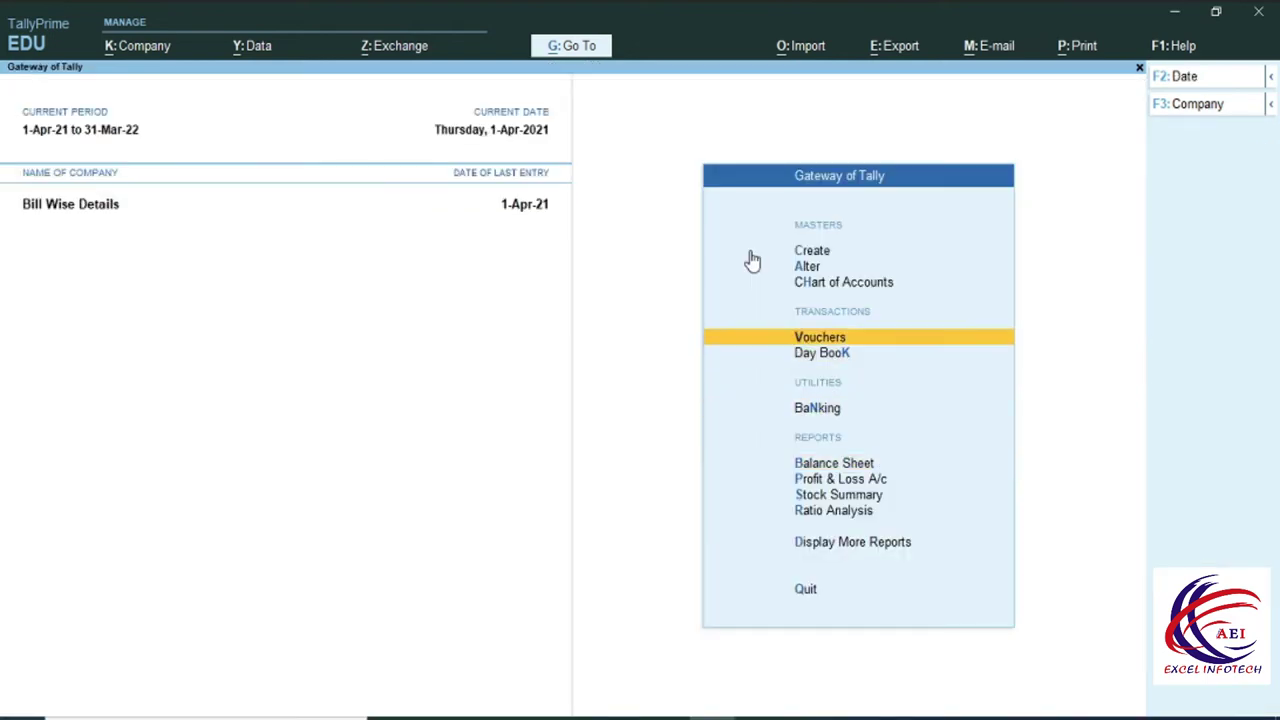
pyautogui.press('Return')
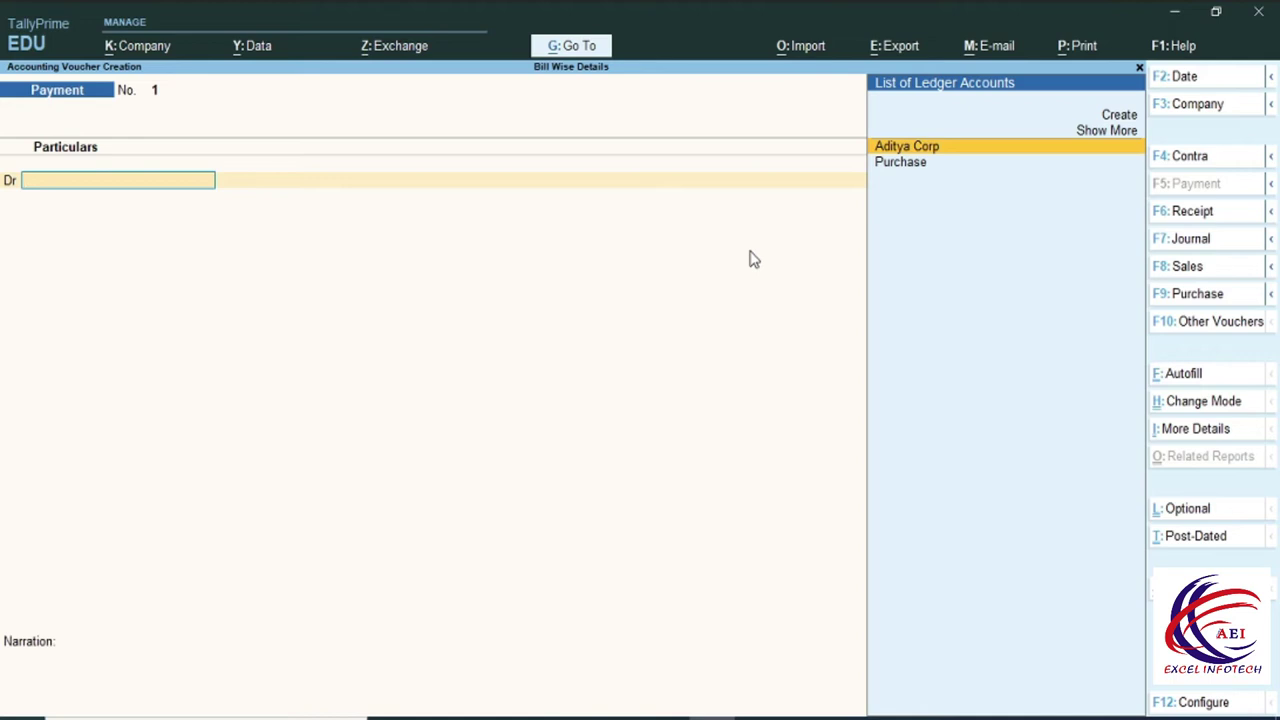
pyautogui.press('Return')
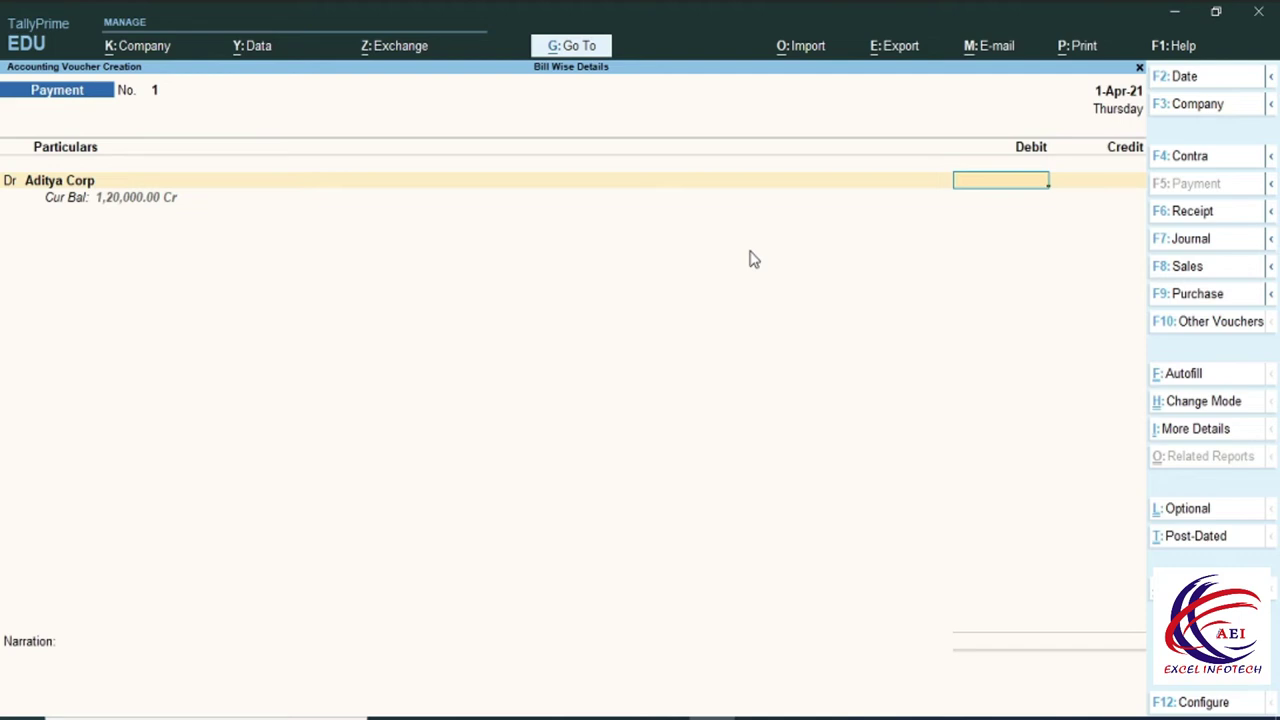
pyautogui.write('20000')
pyautogui.press('Return')
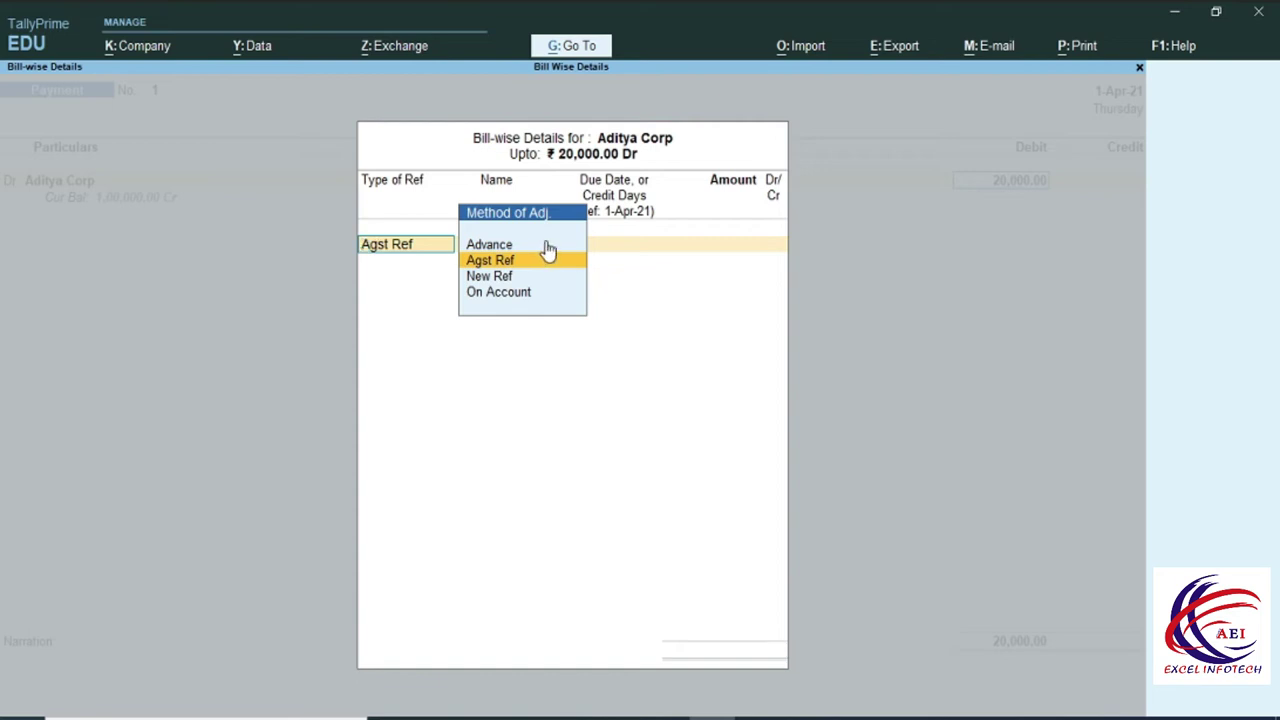
# Step: Allocate the 20,000 payment as Agst Ref to Aditya Corp's pending bill 01
pyautogui.press('Return')
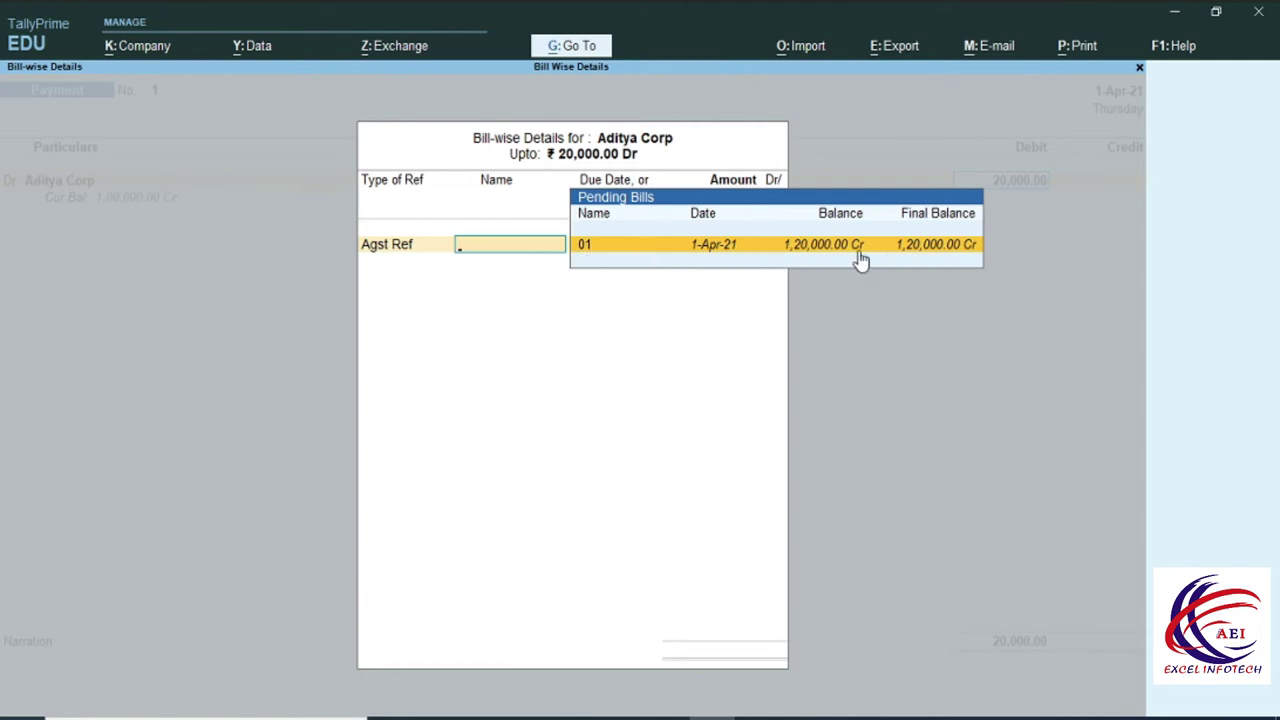
pyautogui.press('Return')
pyautogui.press('Return')
pyautogui.press('Return')
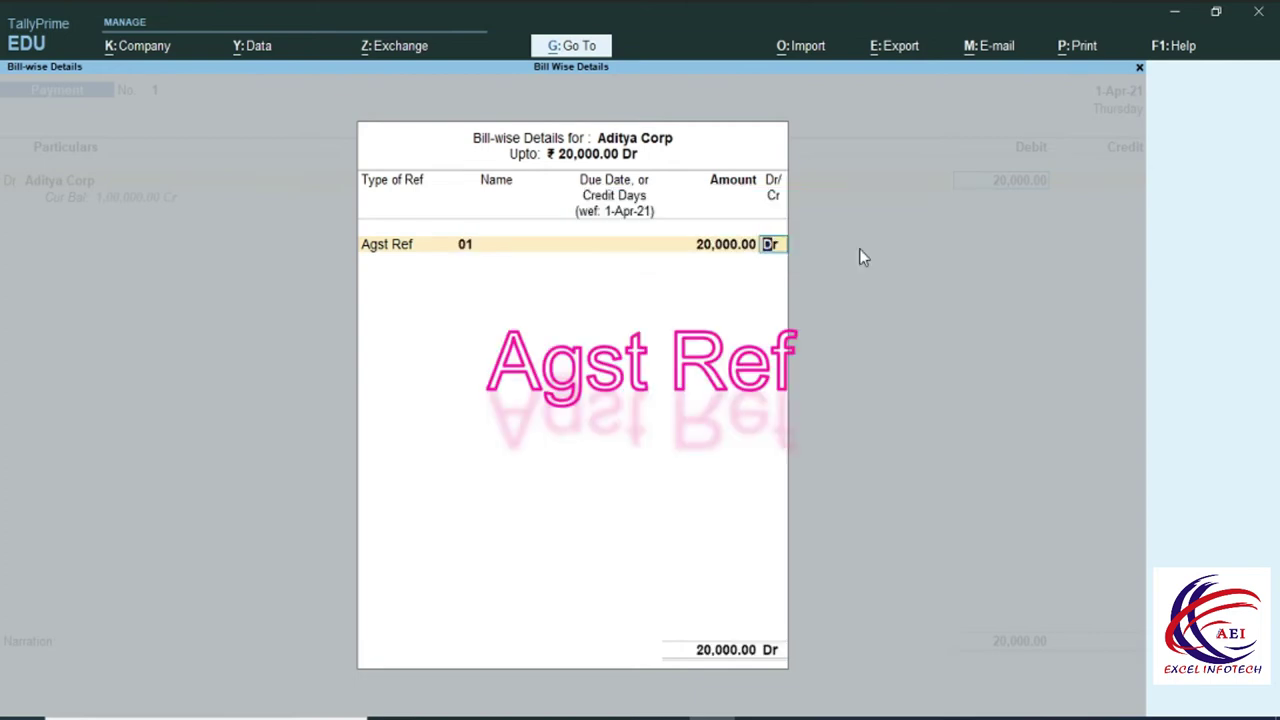
pyautogui.press('Return')
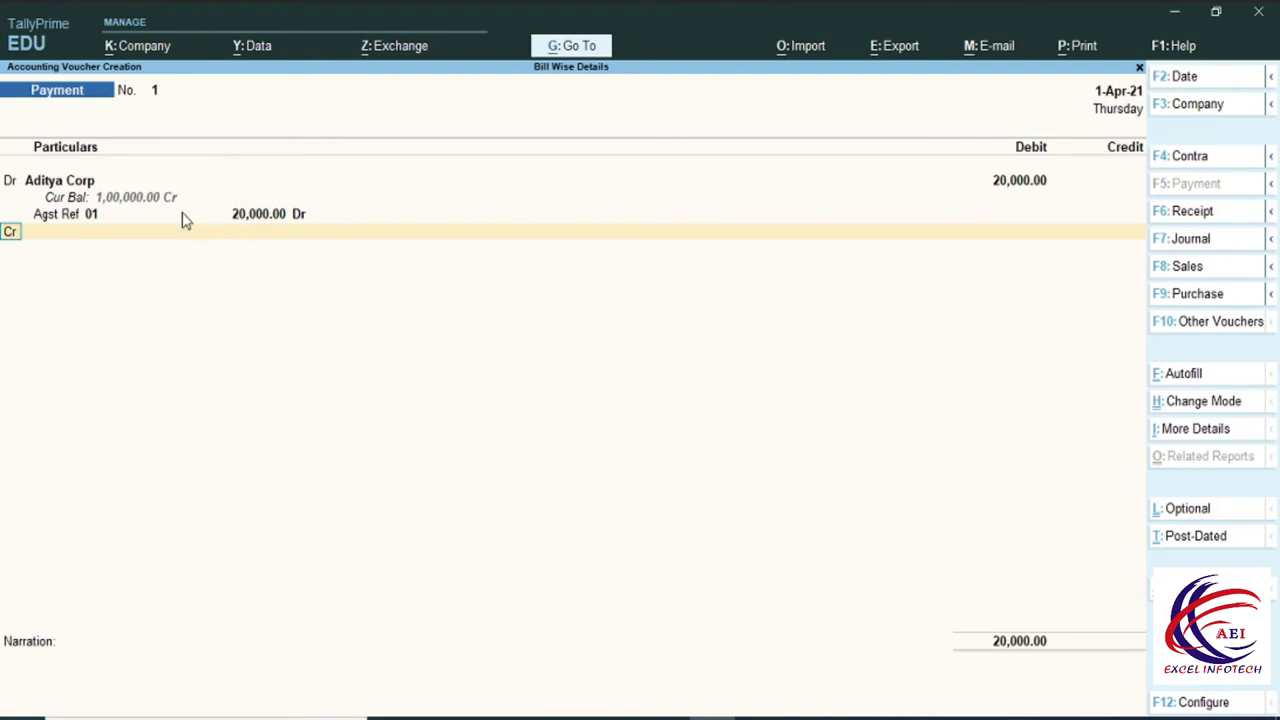
# Step: Credit Cash with 20,000 and save the payment voucher without narration
pyautogui.press('Return')
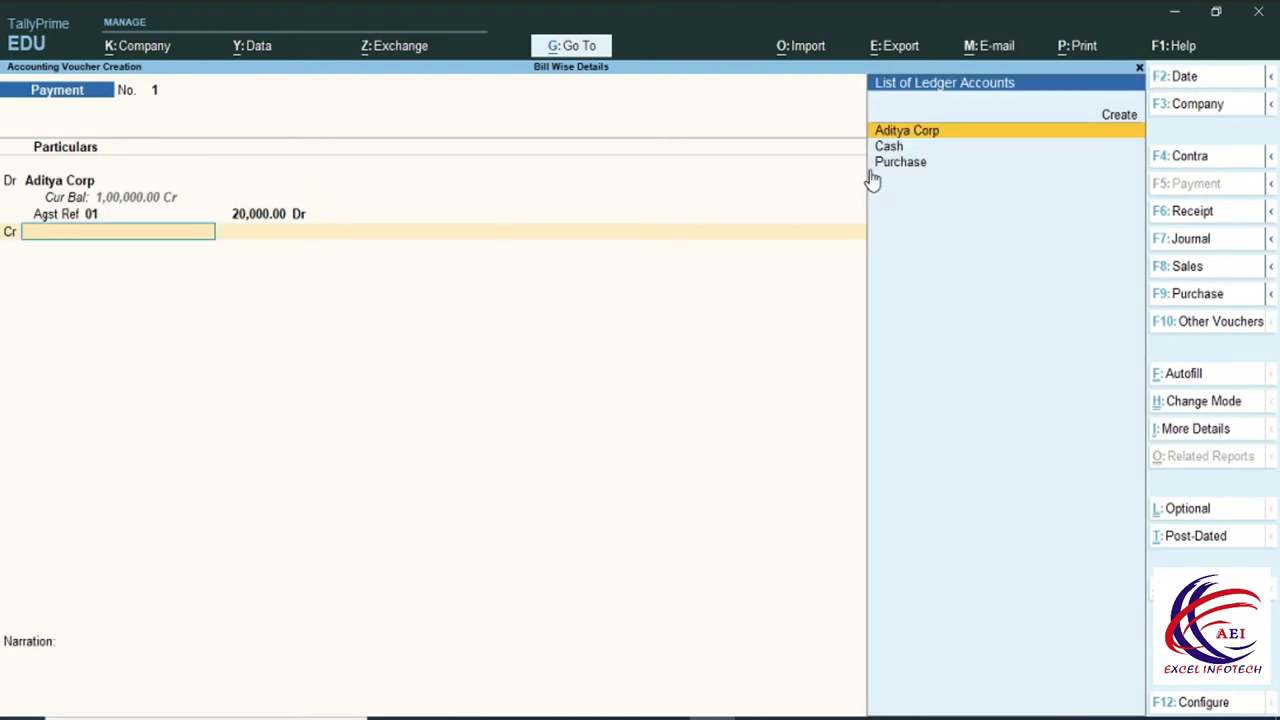
pyautogui.press('Down')
pyautogui.press('Down')
pyautogui.press('Up')
pyautogui.press('Return')
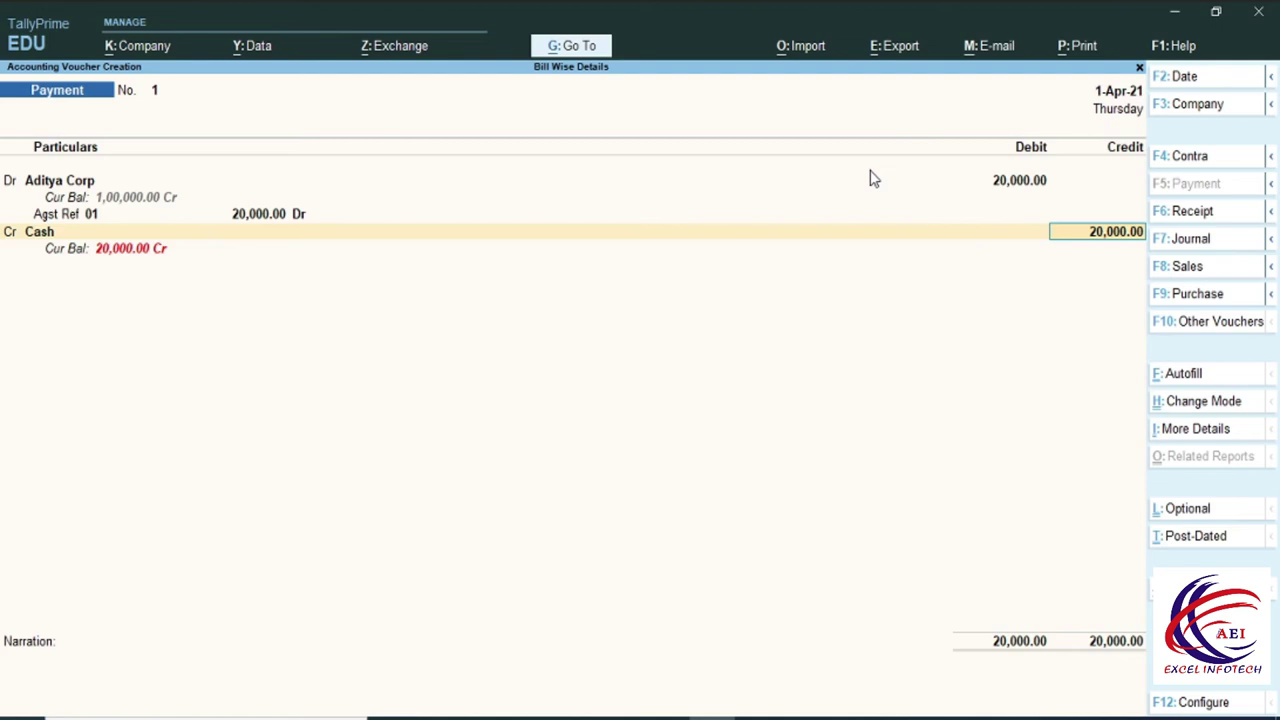
pyautogui.press('Return')
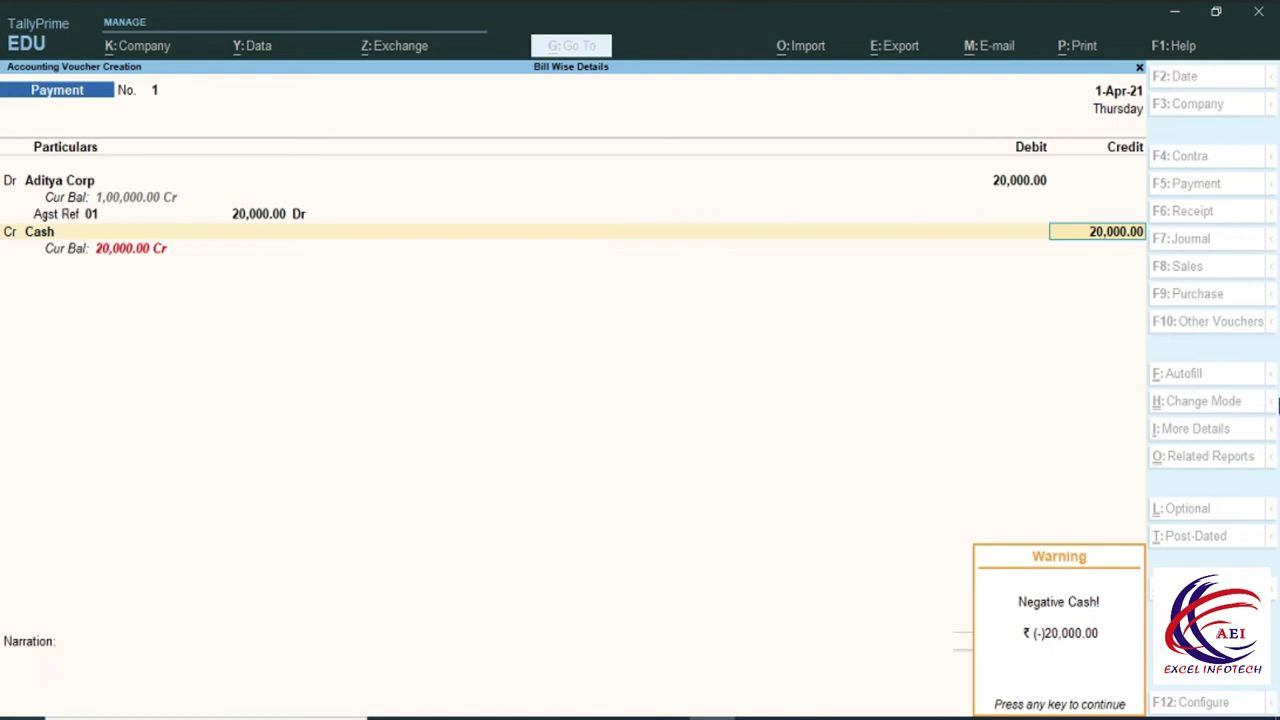
pyautogui.press('Return')
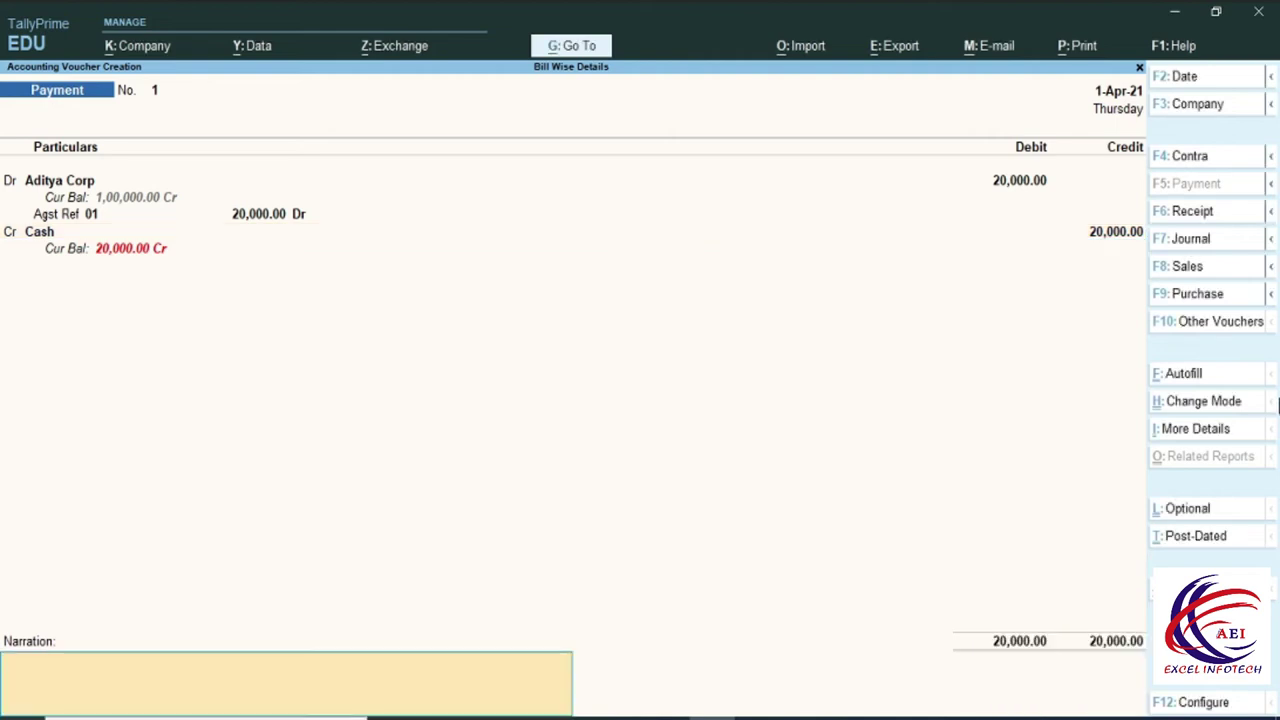
pyautogui.press('Return')
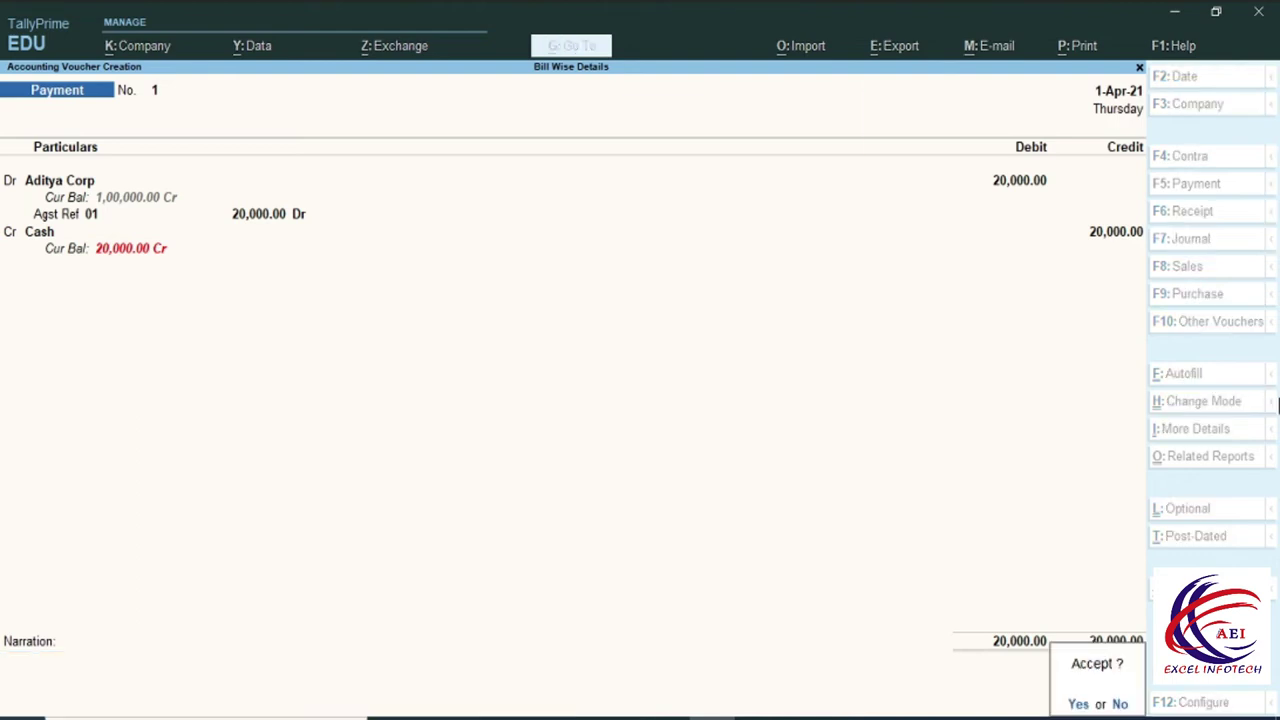
pyautogui.press('Return')
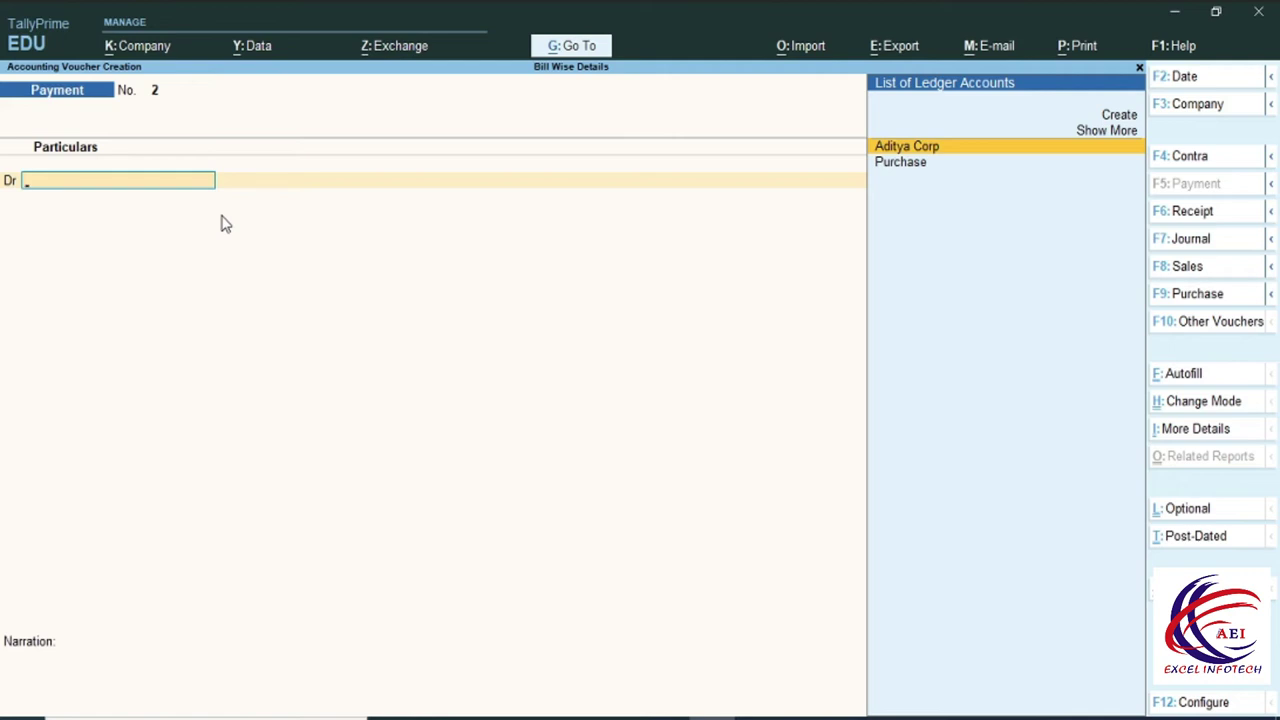
# Step: Start a sales voucher and create a new party ledger with the customer's name, leaving the alias blank
pyautogui.press('F8')
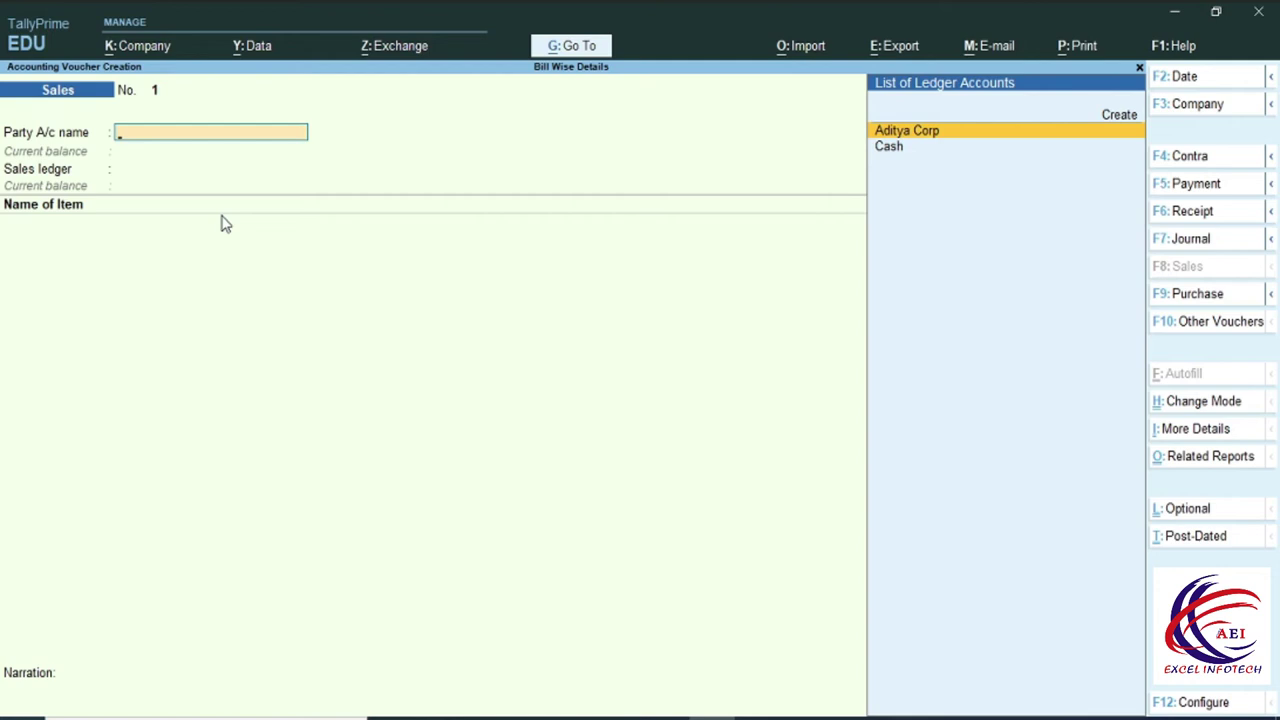
pyautogui.hotkey('alt', 'c')
pyautogui.write('Deepak')
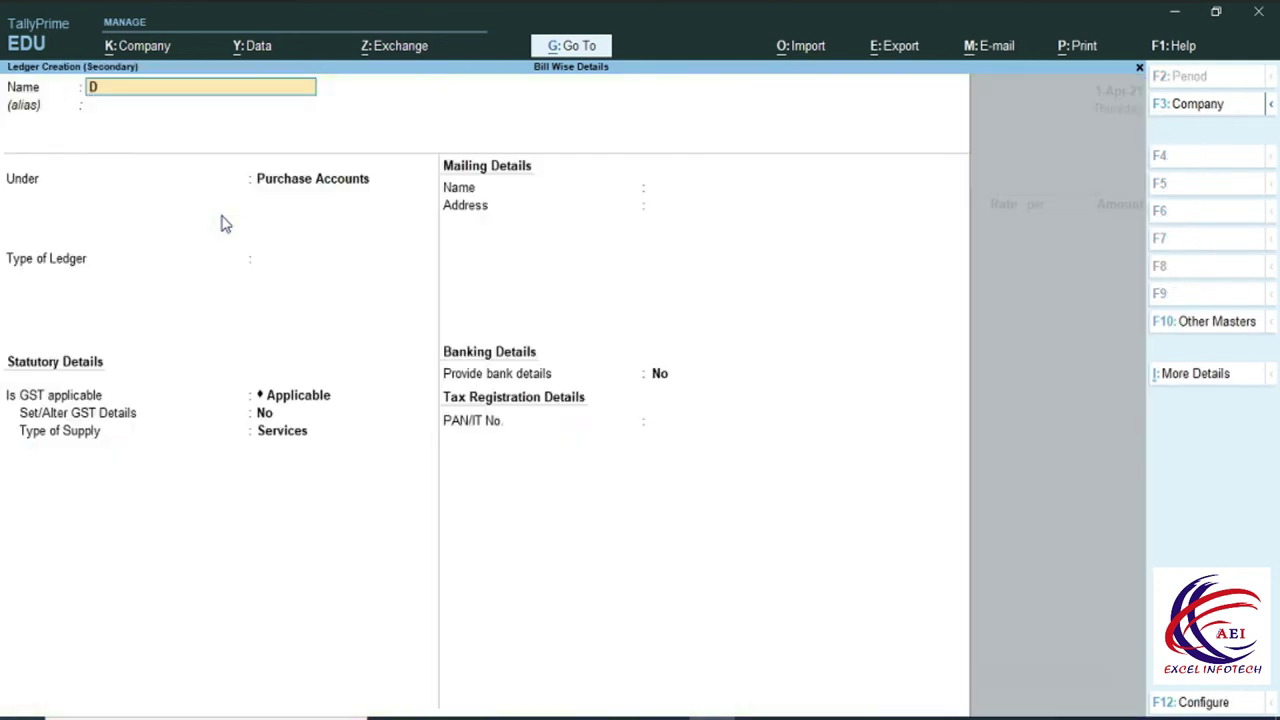
pyautogui.press('Return')
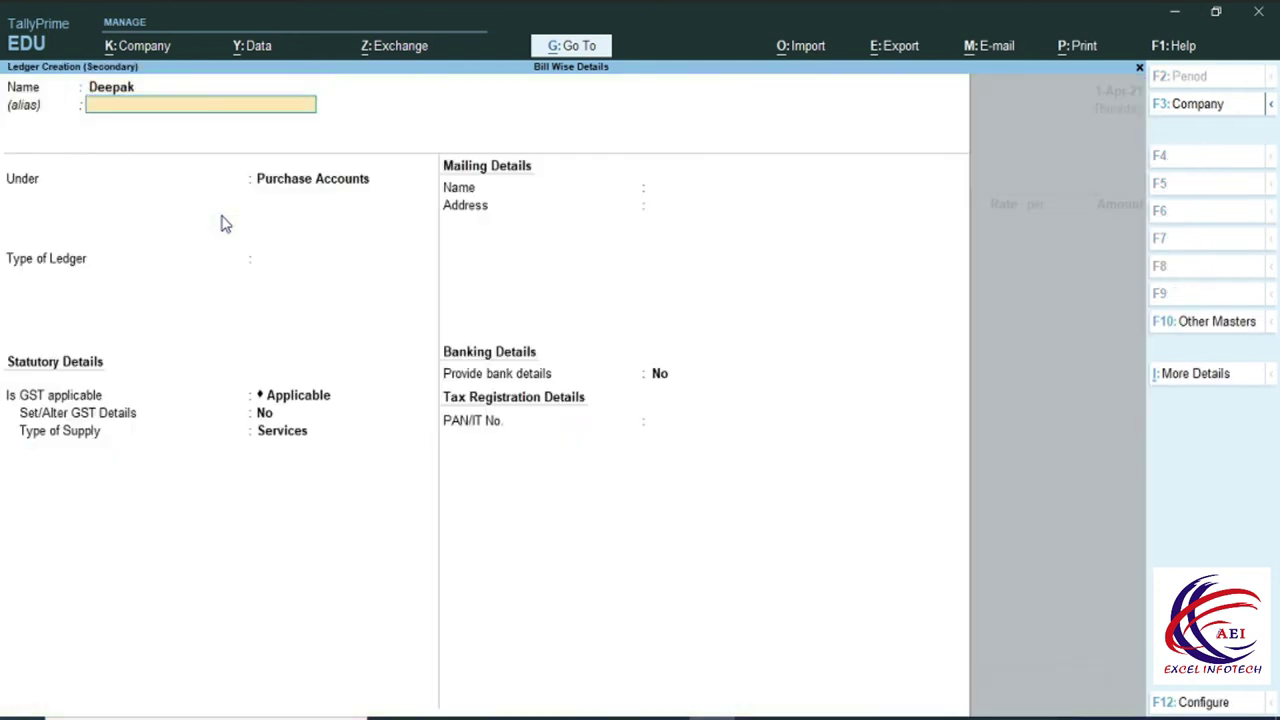
pyautogui.press('Return')
# Step: Group the new customer ledger under Sundry Debtors with bill-by-bill balances maintained, and save it
pyautogui.write('S')
pyautogui.press('Down')
pyautogui.press('Down')
pyautogui.press('Down')
pyautogui.press('Down')
pyautogui.press('Return')
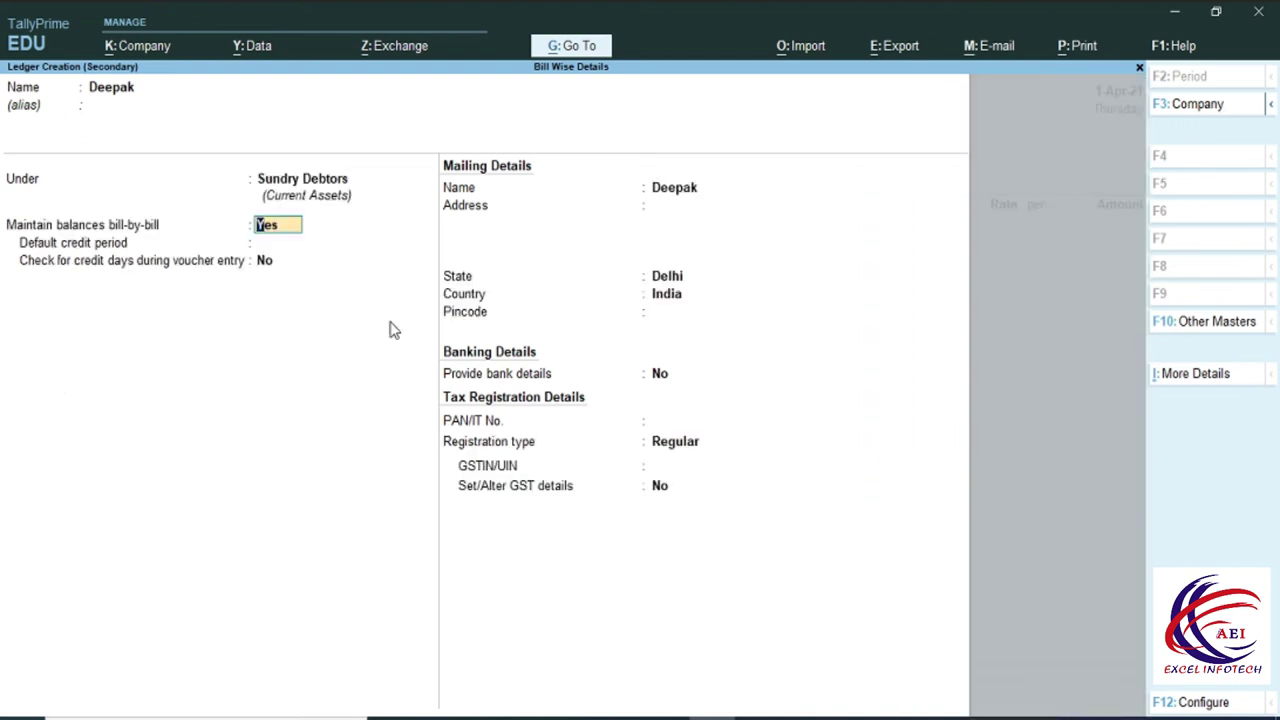
pyautogui.press('Return')
pyautogui.press('Return')
pyautogui.press('Return')
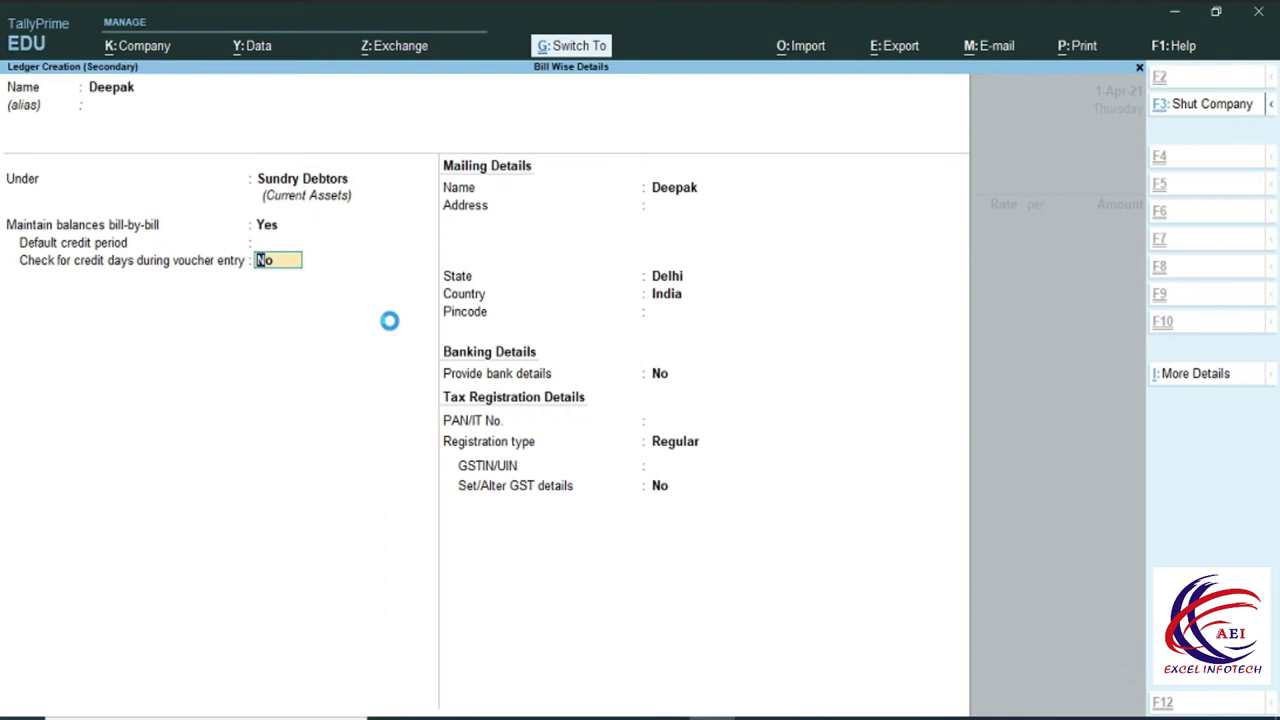
pyautogui.hotkey('ctrl', 'a')
pyautogui.hotkey('ctrl', 'a')
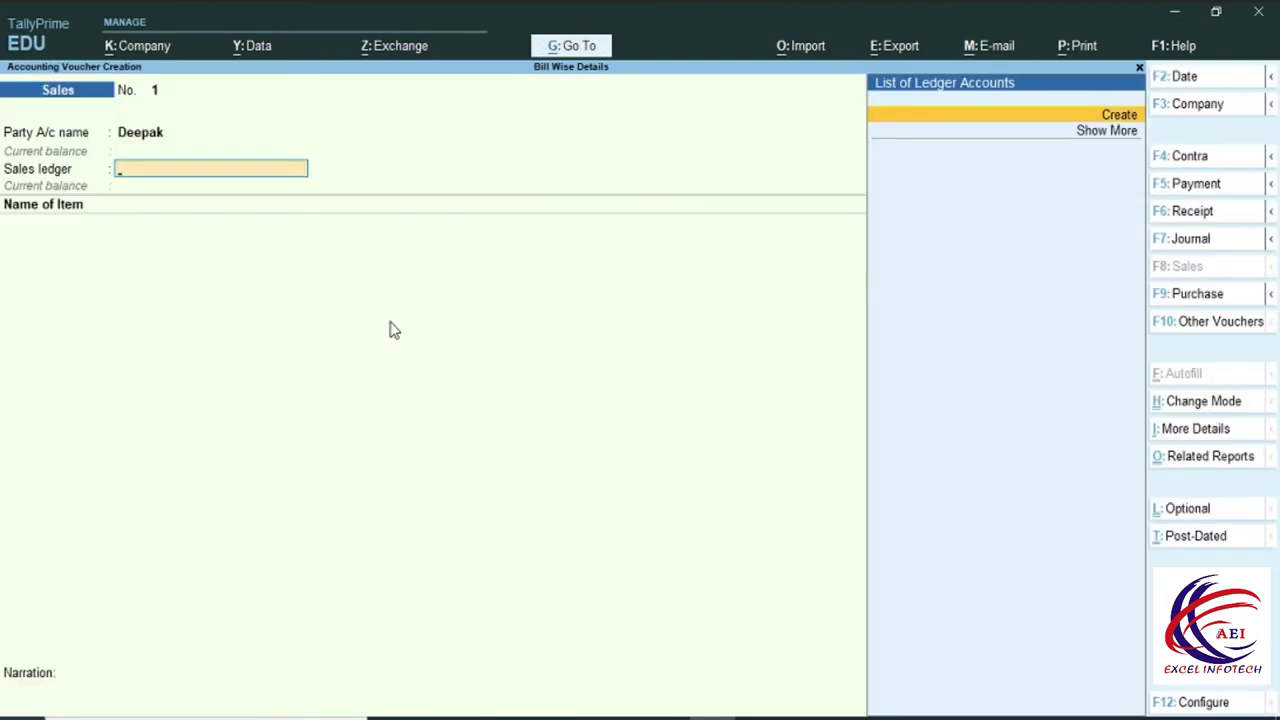
# Step: Create a sales ledger named Sale for the voucher and group it under Sales Accounts
pyautogui.hotkey('alt', 'c')
pyautogui.write('S')
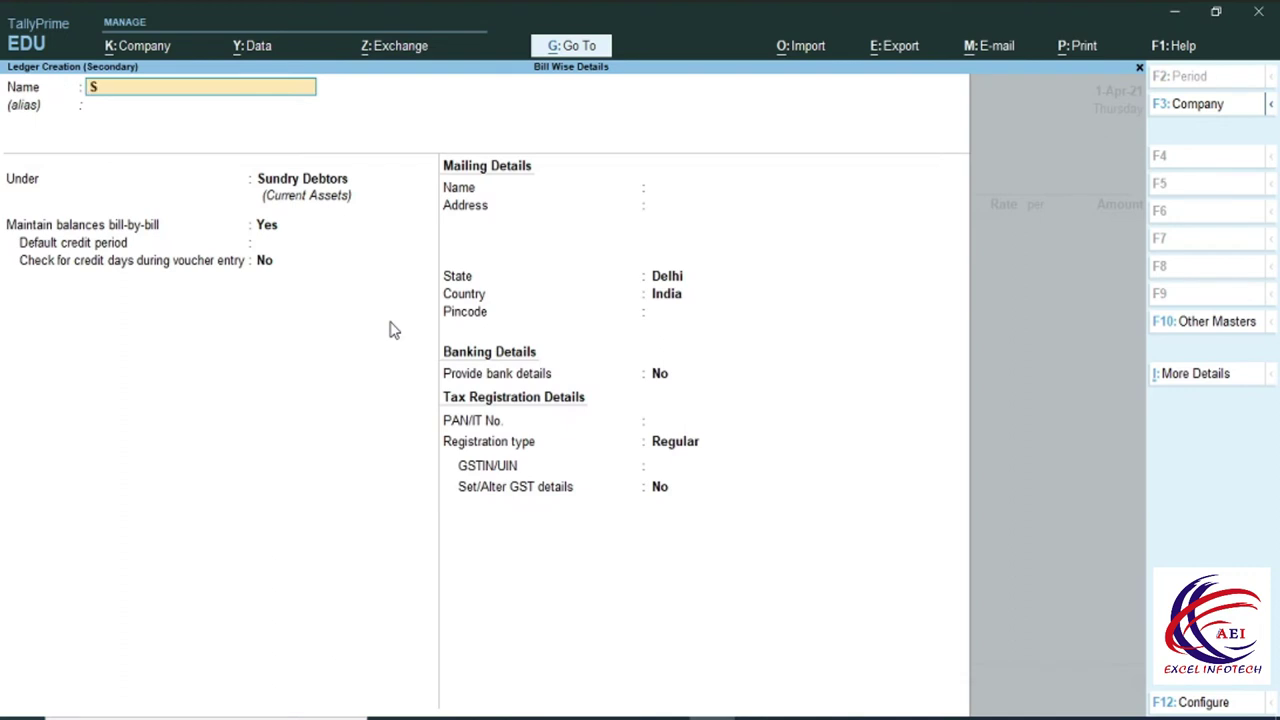
pyautogui.write('ale')
pyautogui.press('Return')
pyautogui.write('S')
pyautogui.press('Down')
pyautogui.press('Down')
pyautogui.press('Down')
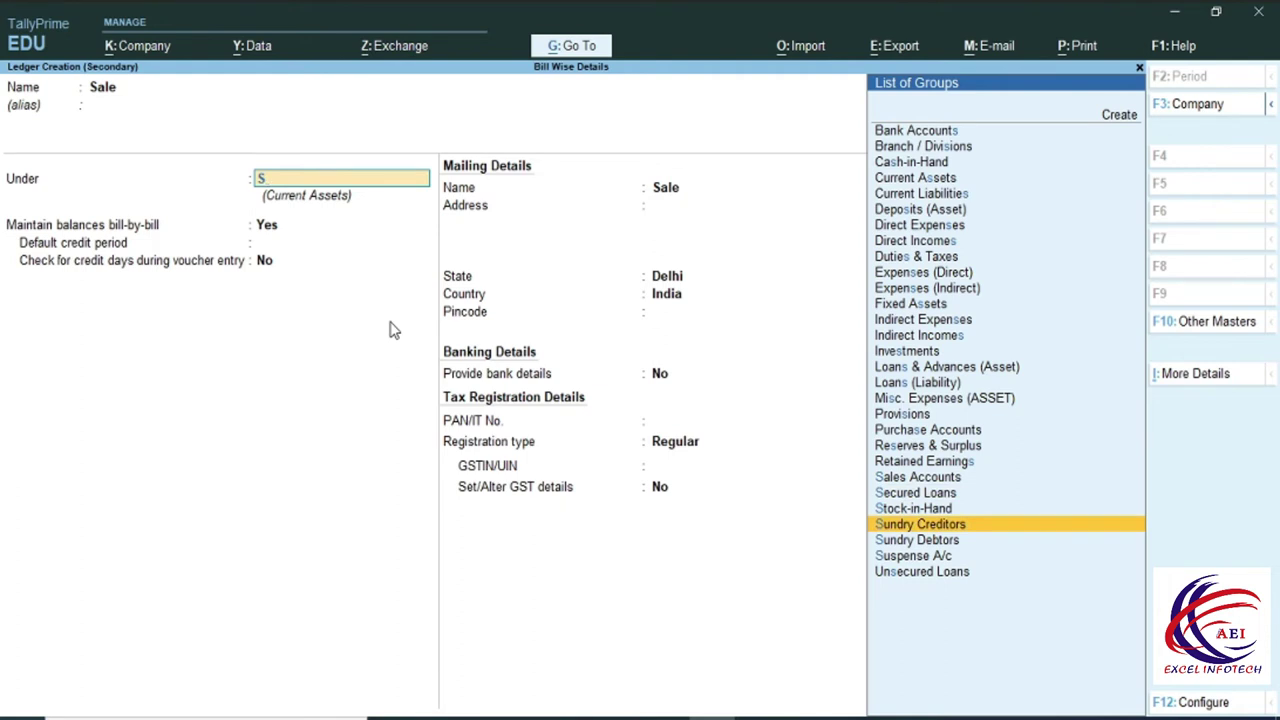
pyautogui.press('Down')
pyautogui.press('Up')
pyautogui.press('Up')
pyautogui.press('Up')
pyautogui.press('Up')
pyautogui.press('Up')
pyautogui.write('a')
pyautogui.press('Return')
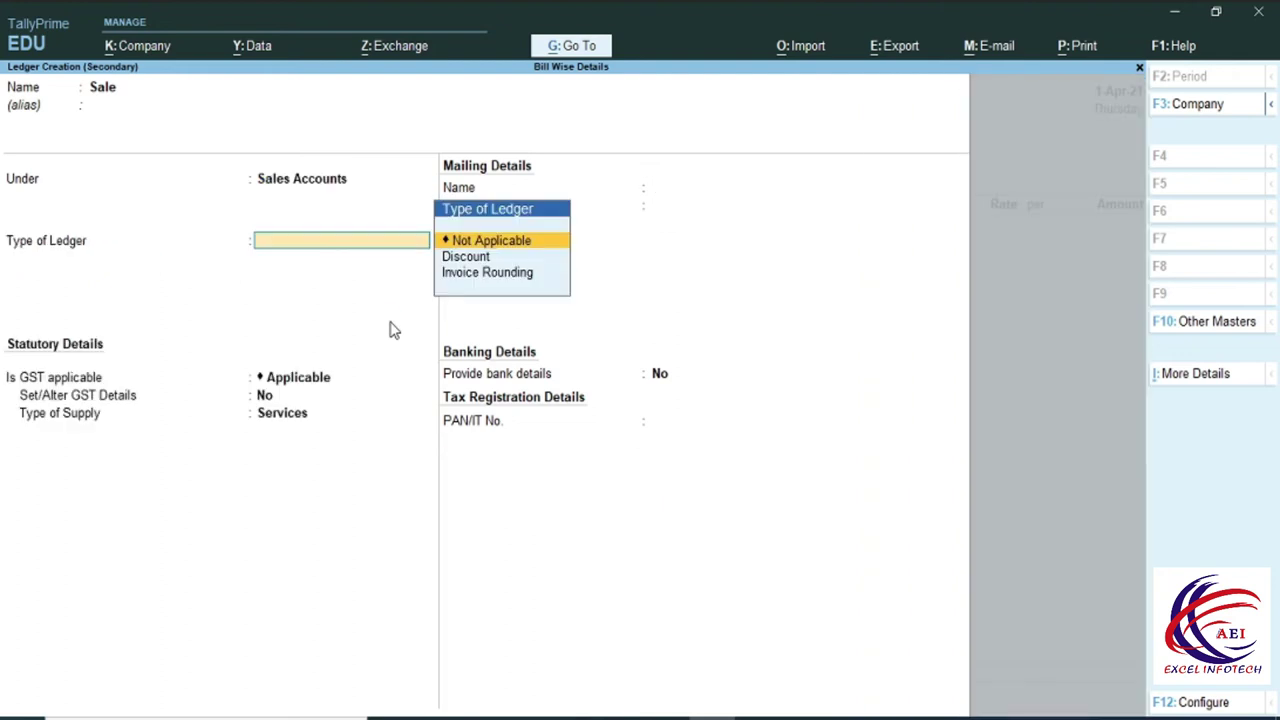
# Step: Set the Sale ledger's type to Not Applicable and its type of supply to Goods, and save it
pyautogui.press('Return')
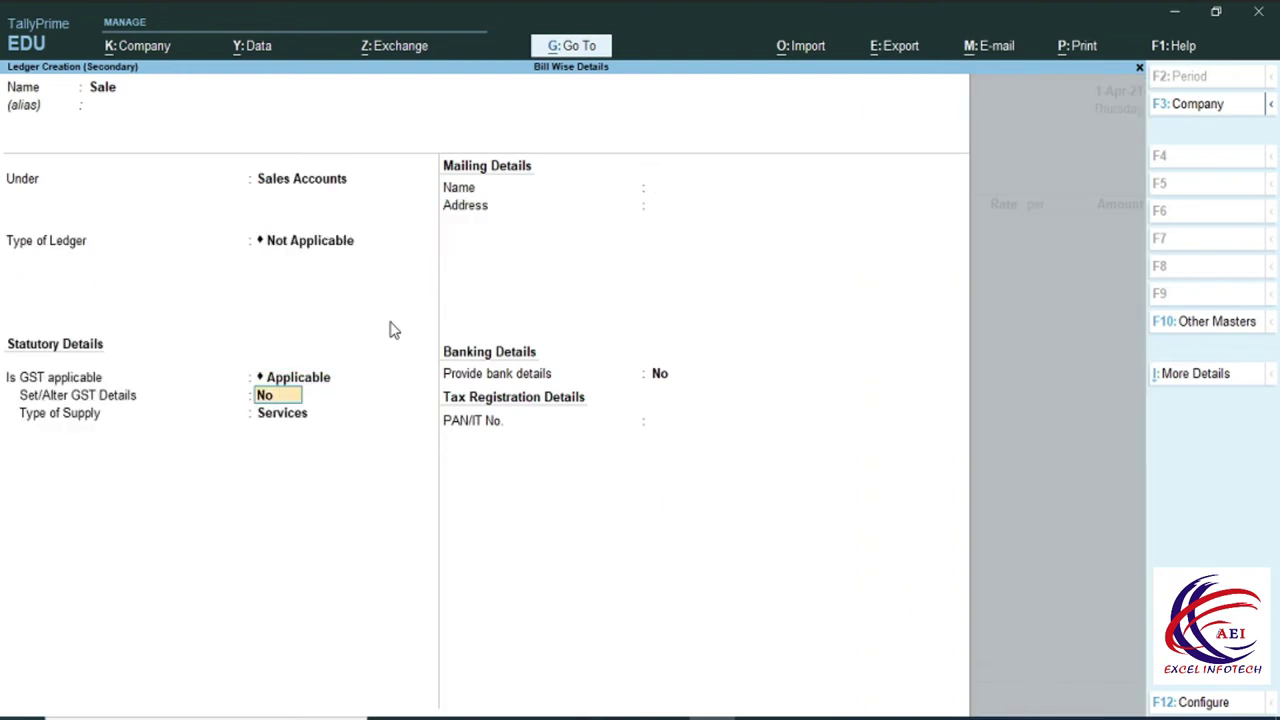
pyautogui.press('Return')
pyautogui.press('Up')
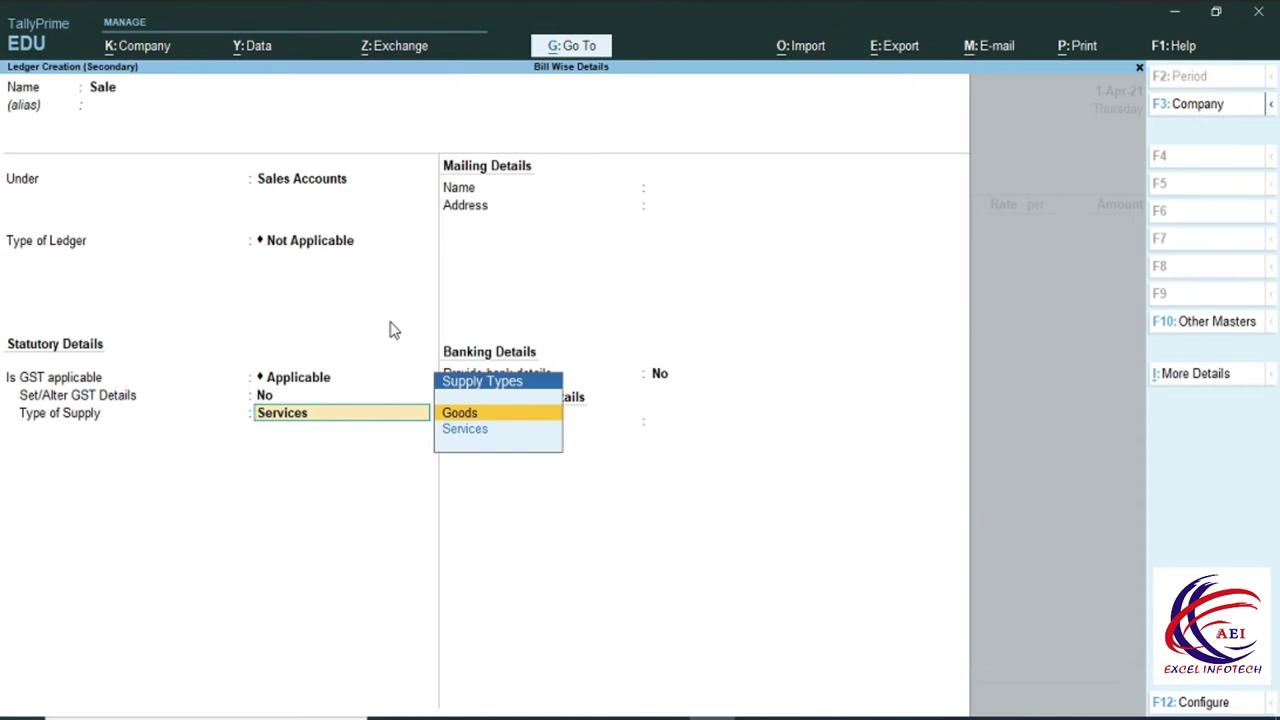
pyautogui.press('Return')
pyautogui.press('Return')
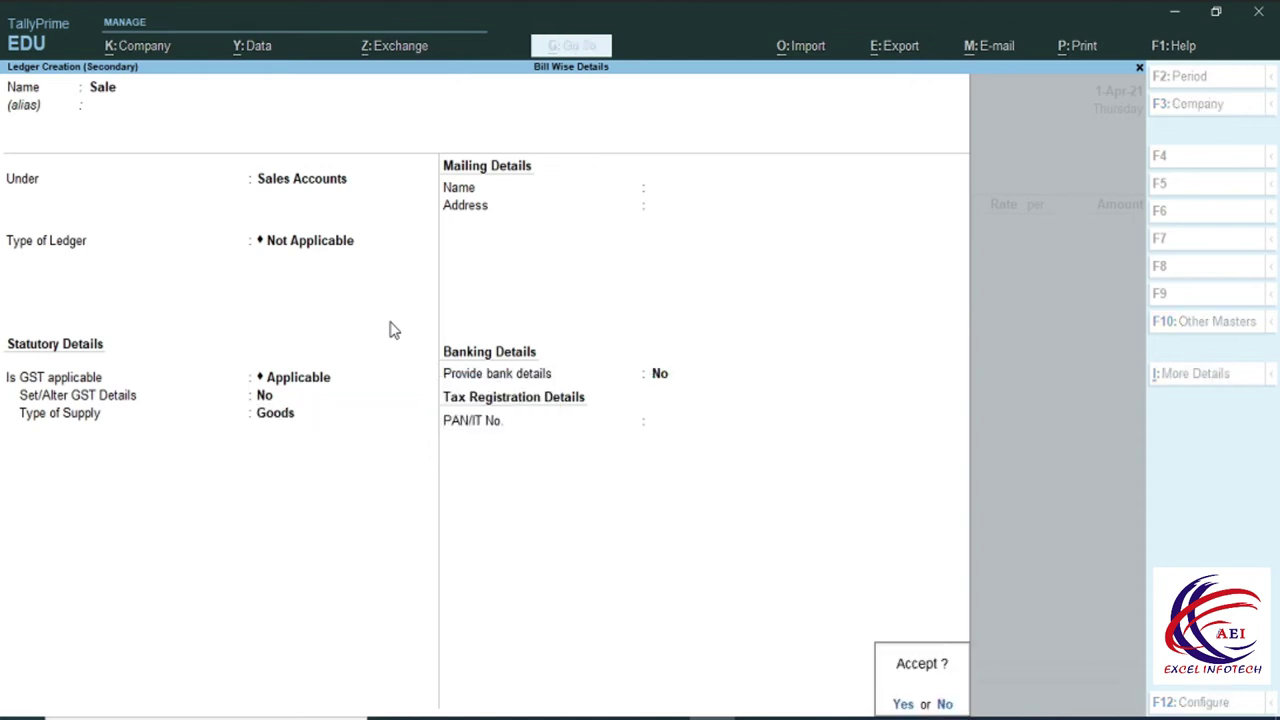
pyautogui.press('Return')
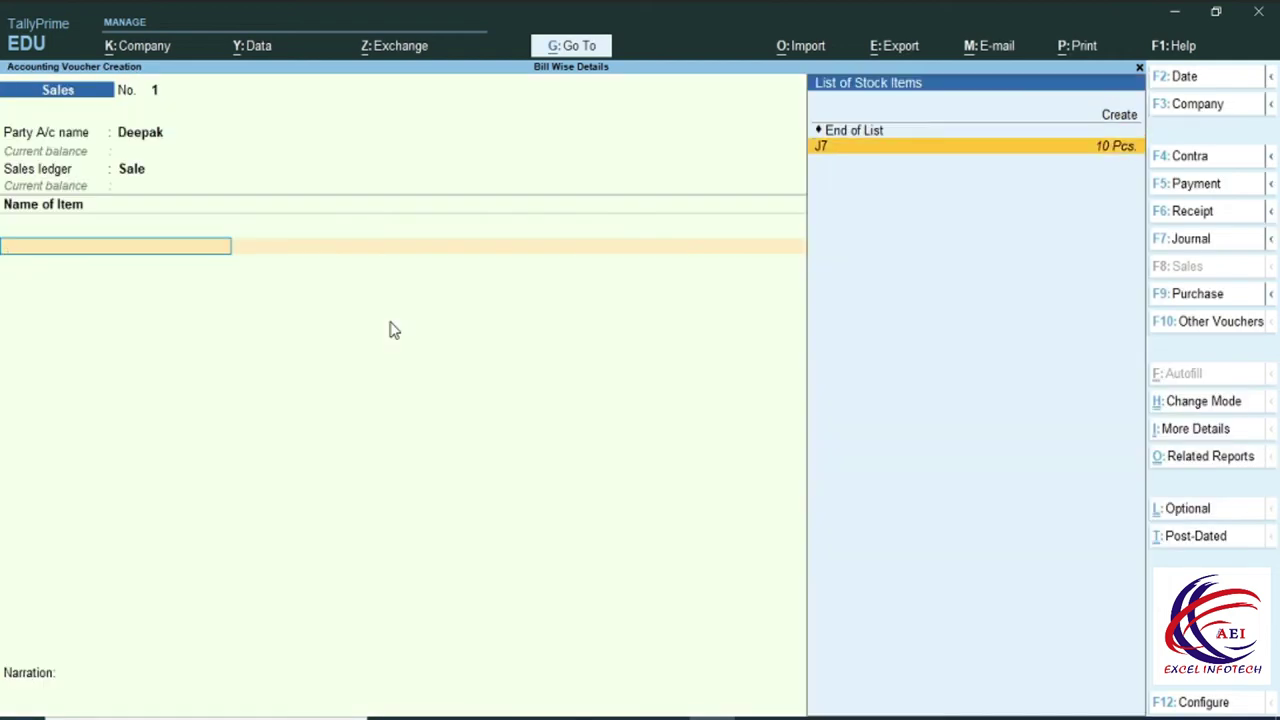
# Step: Select item J7 in the sales voucher and open its stock group Samsung for alteration from the item master
pyautogui.press('Return')
pyautogui.press('Return')
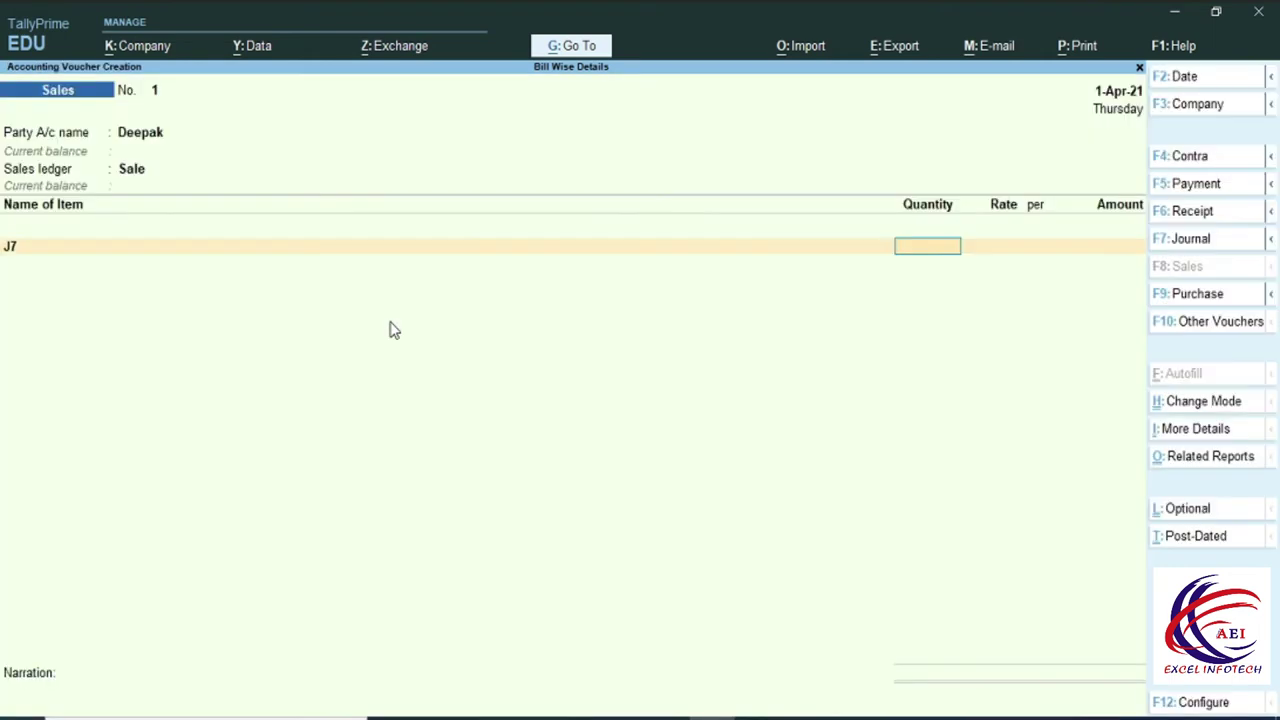
pyautogui.press('BackSpace')
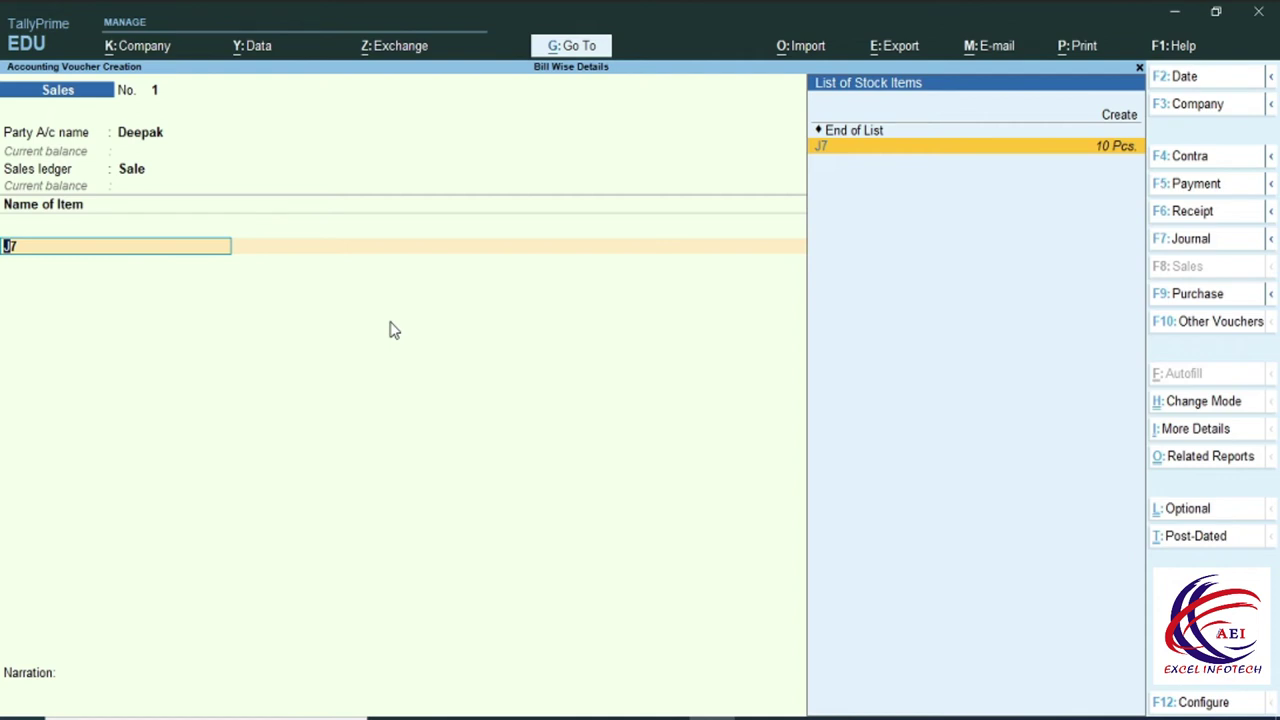
pyautogui.press('ctrl')
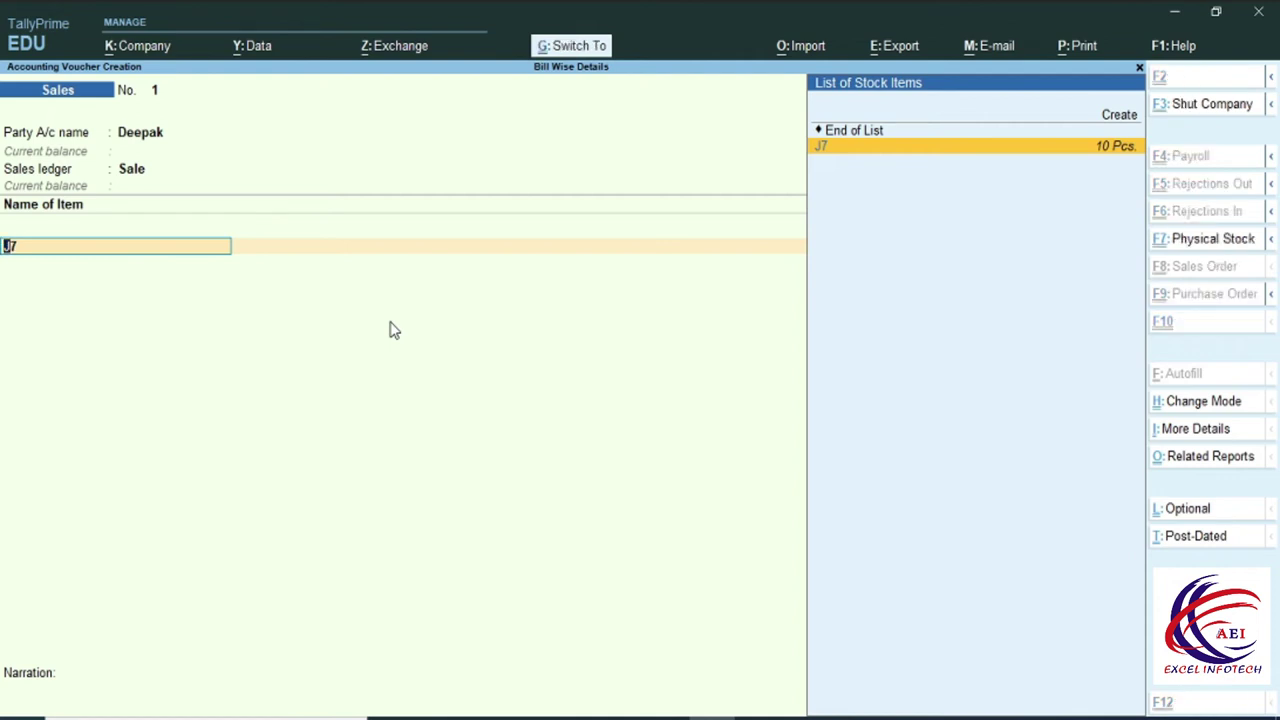
pyautogui.hotkey('ctrl', 'Return')
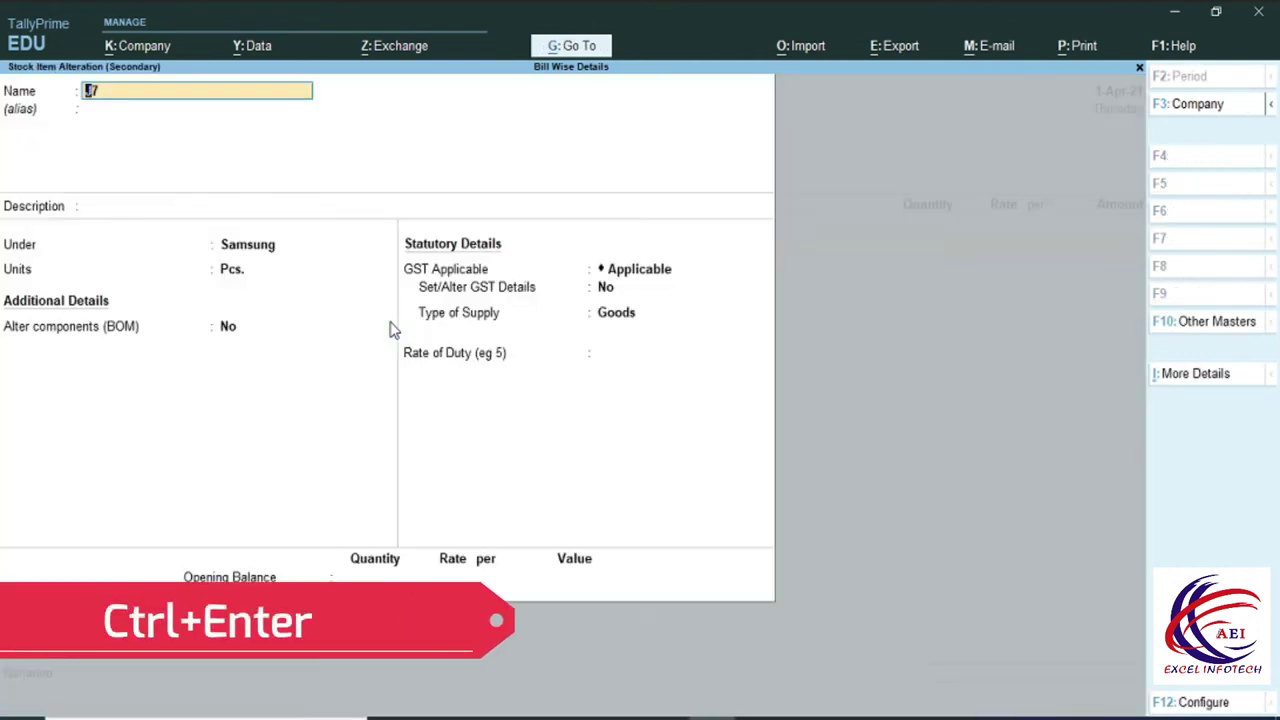
pyautogui.press('Return')
pyautogui.press('Return')
pyautogui.press('Return')
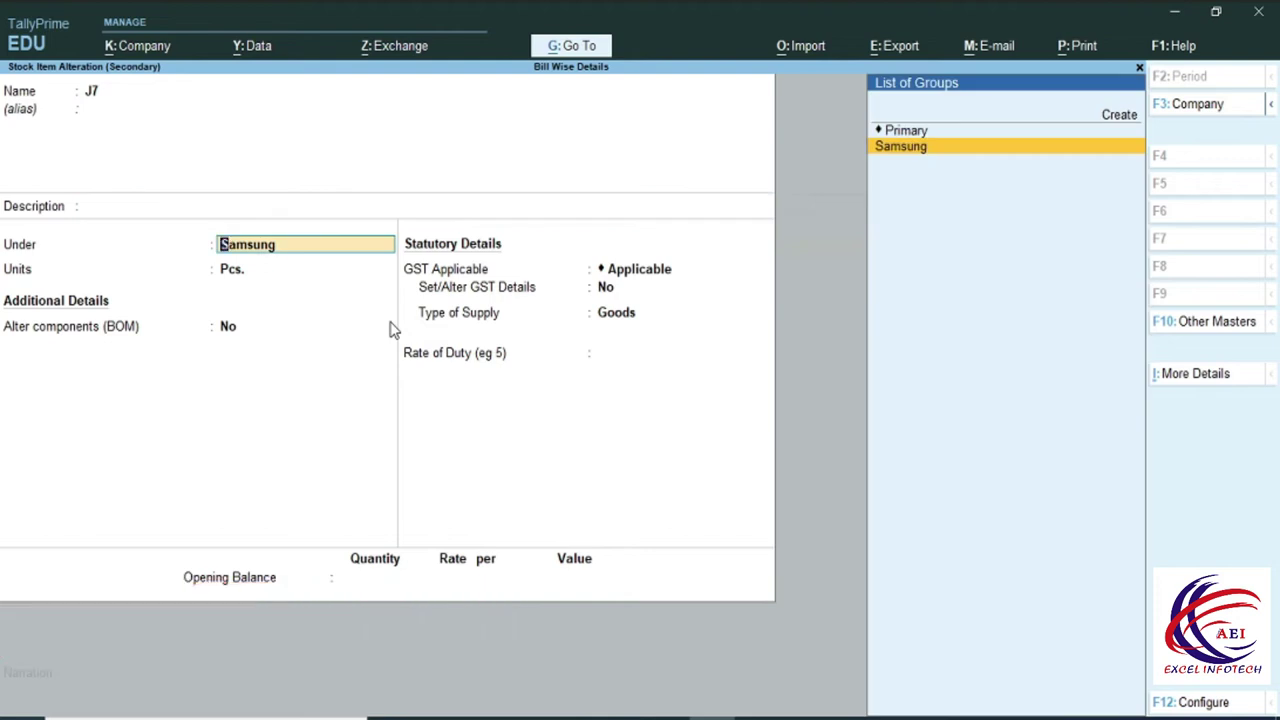
pyautogui.press('ctrl')
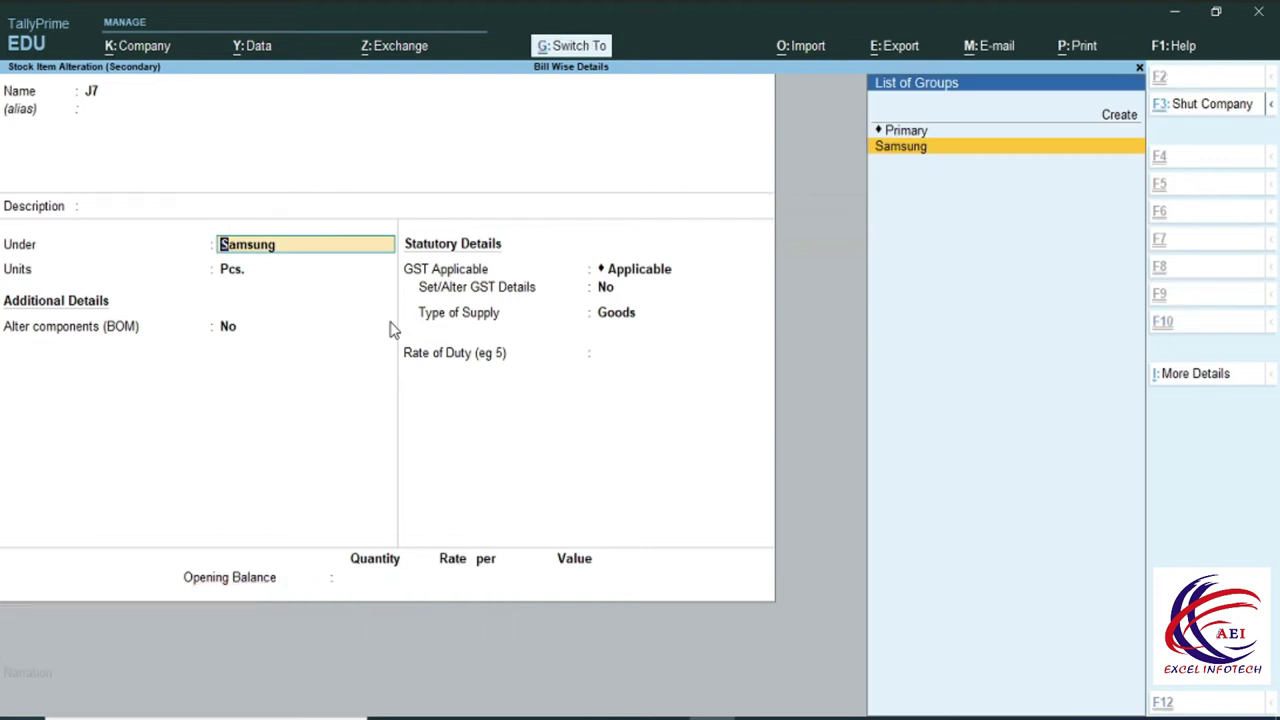
pyautogui.hotkey('ctrl', 'Return')
# Step: Enable GST details for the Samsung stock group, with description Mobile and HSN/SAC 45885
pyautogui.press('Return')
pyautogui.press('Return')
pyautogui.press('Return')
pyautogui.press('Return')
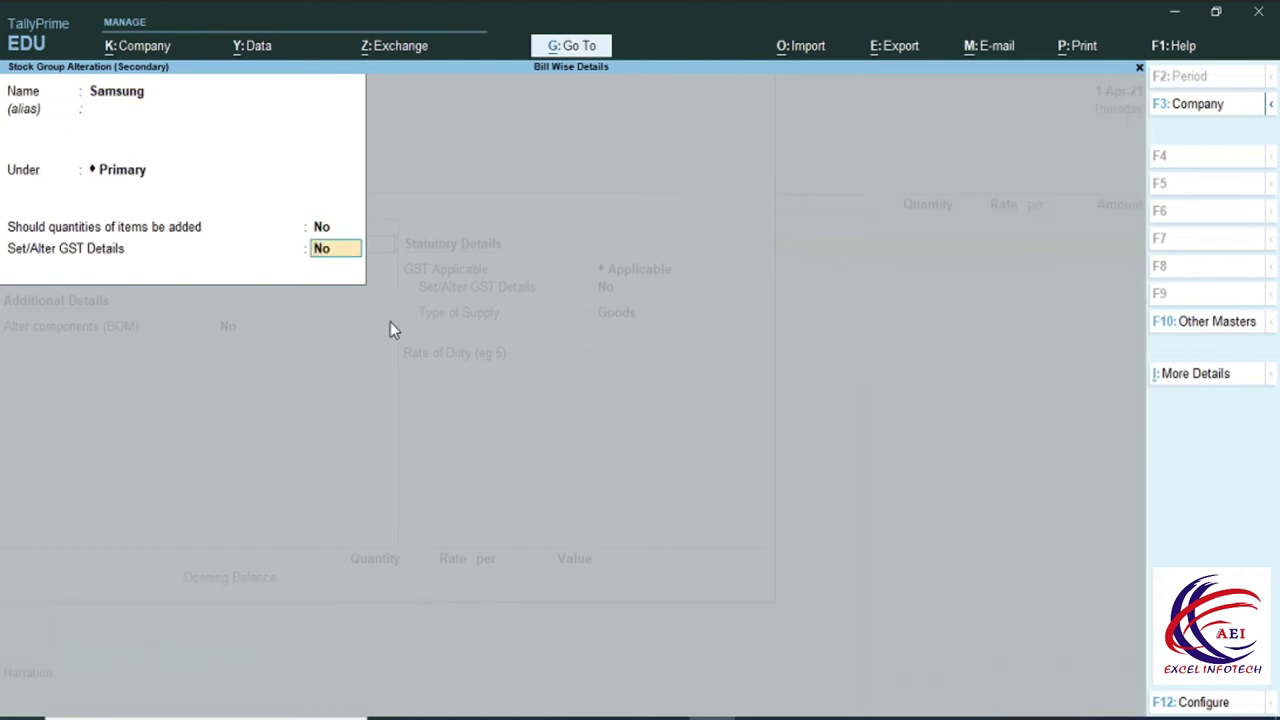
pyautogui.write('y')
pyautogui.press('Return')
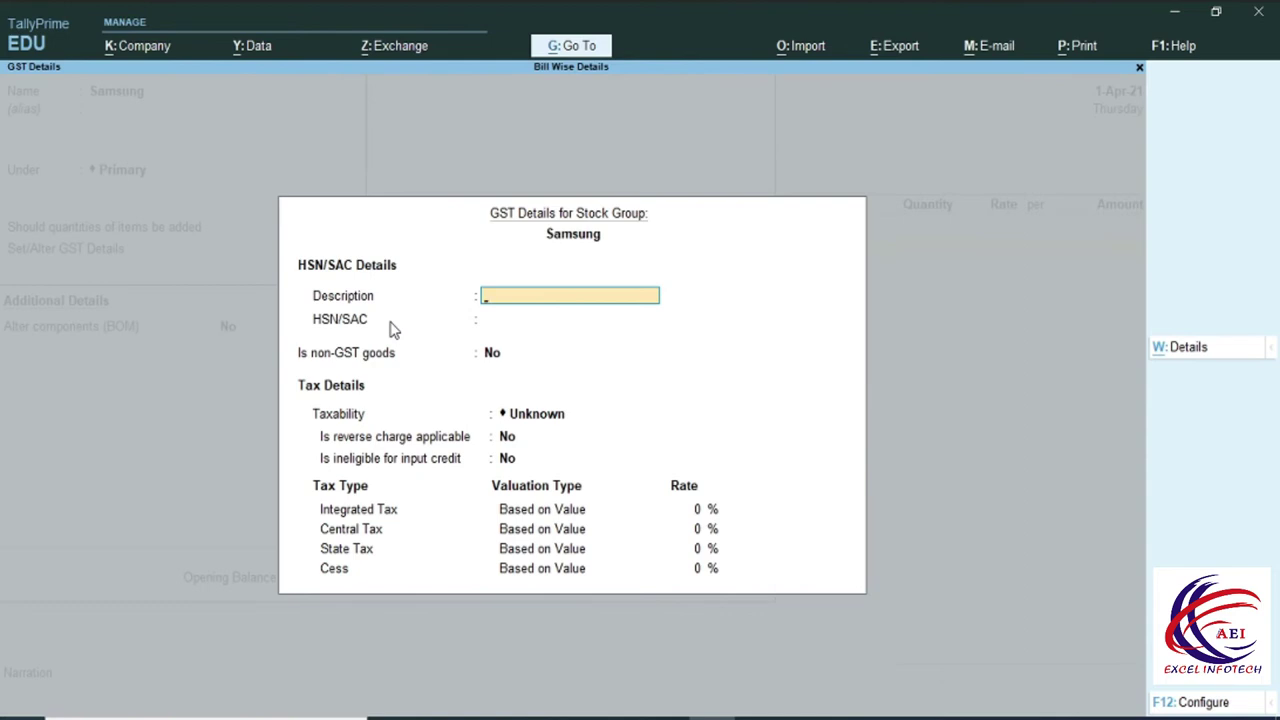
pyautogui.write('Mobile')
pyautogui.press('Return')
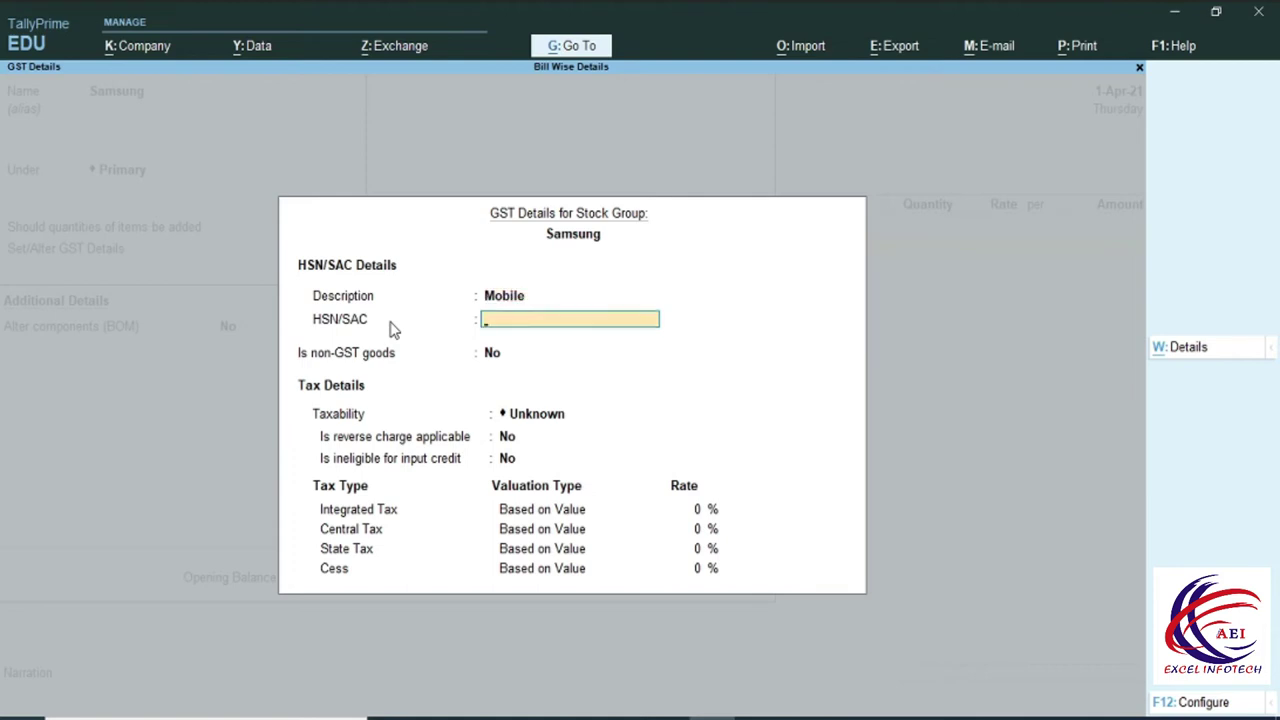
pyautogui.write('45885')
pyautogui.press('Return')
pyautogui.press('Return')
# Step: Make the Samsung group Taxable with an integrated tax rate of 18% and save the stock group
pyautogui.press('Down')
pyautogui.press('Down')
pyautogui.press('Down')
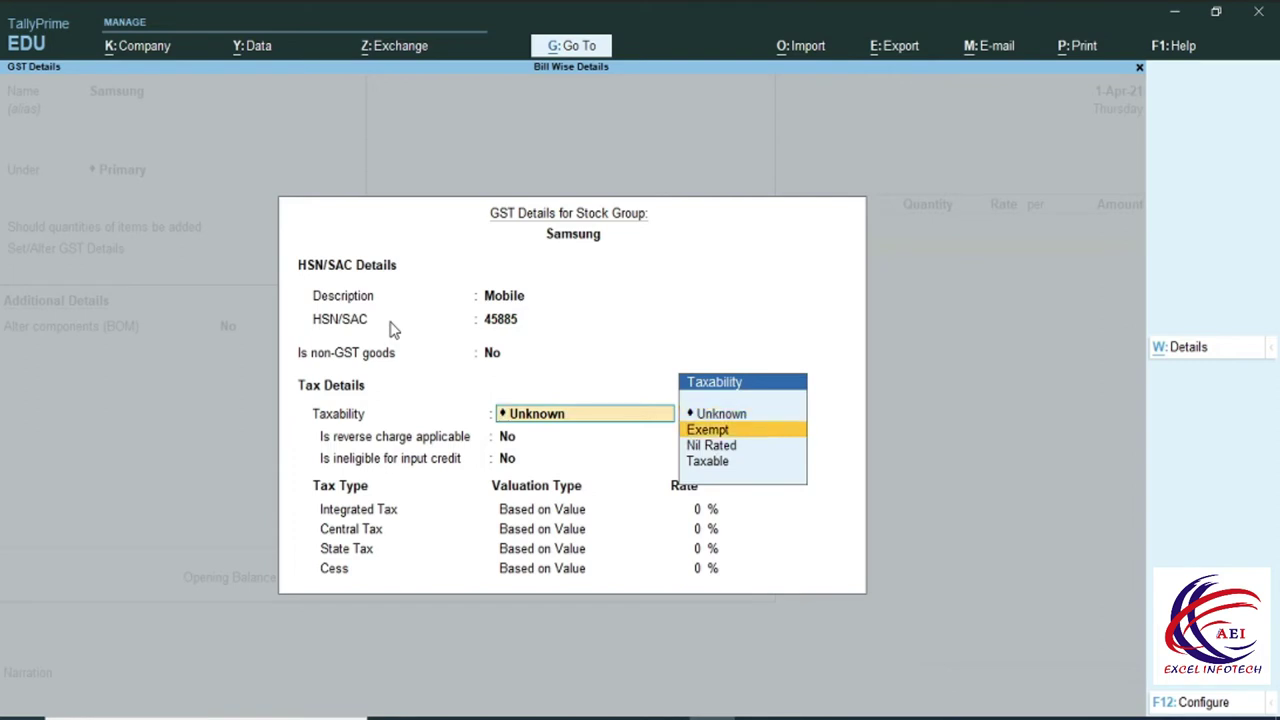
pyautogui.press('Return')
pyautogui.press('Return')
pyautogui.press('Return')
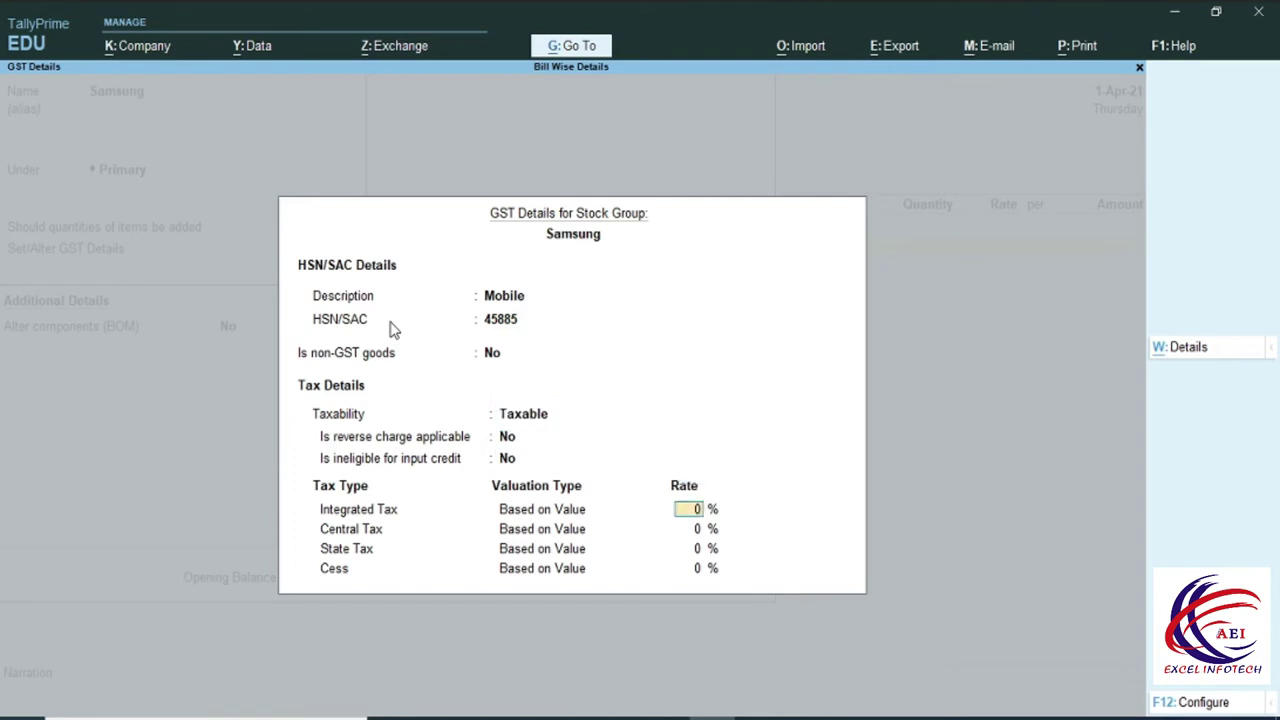
pyautogui.write('18')
pyautogui.press('Return')
pyautogui.press('Return')
pyautogui.press('Return')
pyautogui.press('Return')
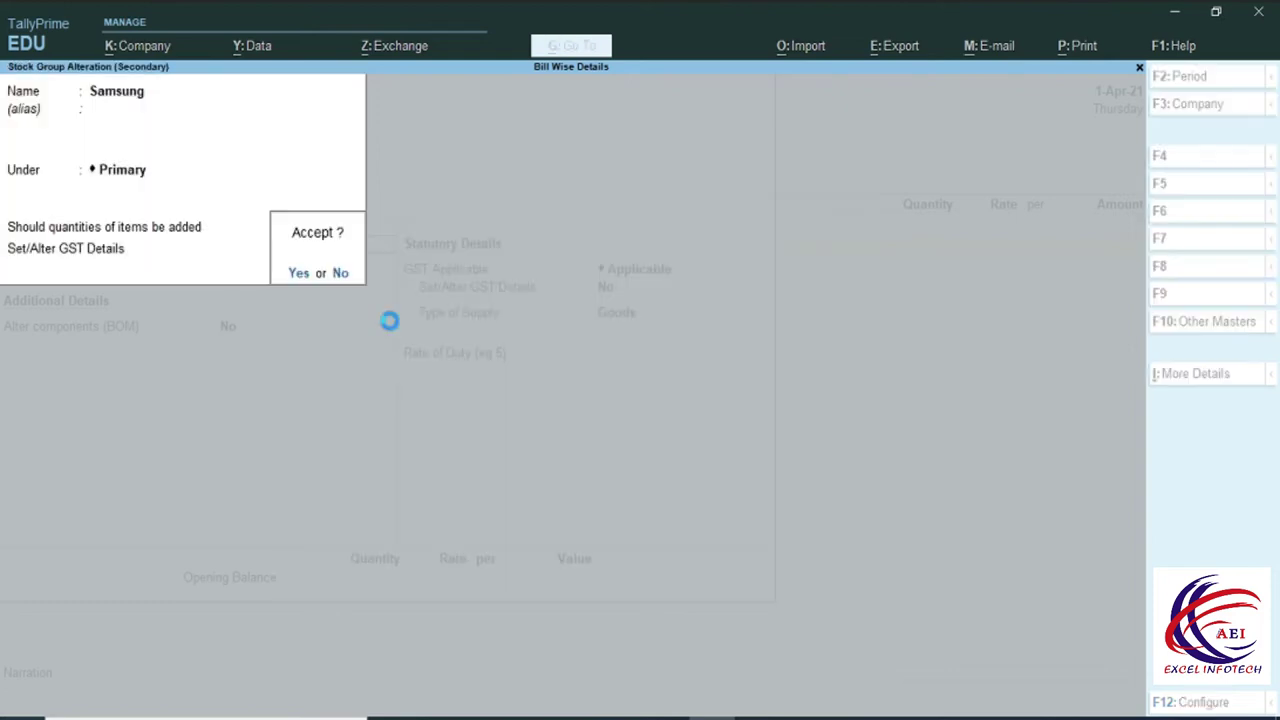
pyautogui.press('Return')
# Step: Save the J7 stock item and return to its voucher line, leaving the item description blank
pyautogui.press('Return')
pyautogui.press('Return')
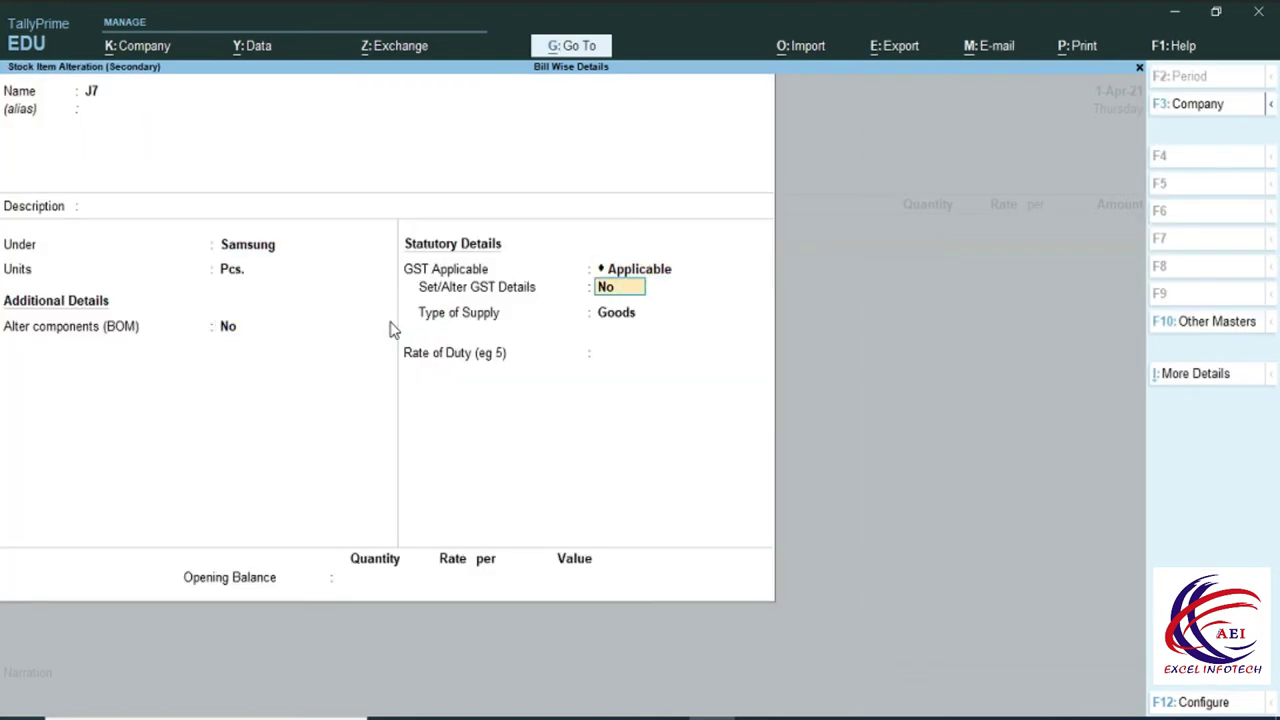
pyautogui.hotkey('ctrl', 'a')
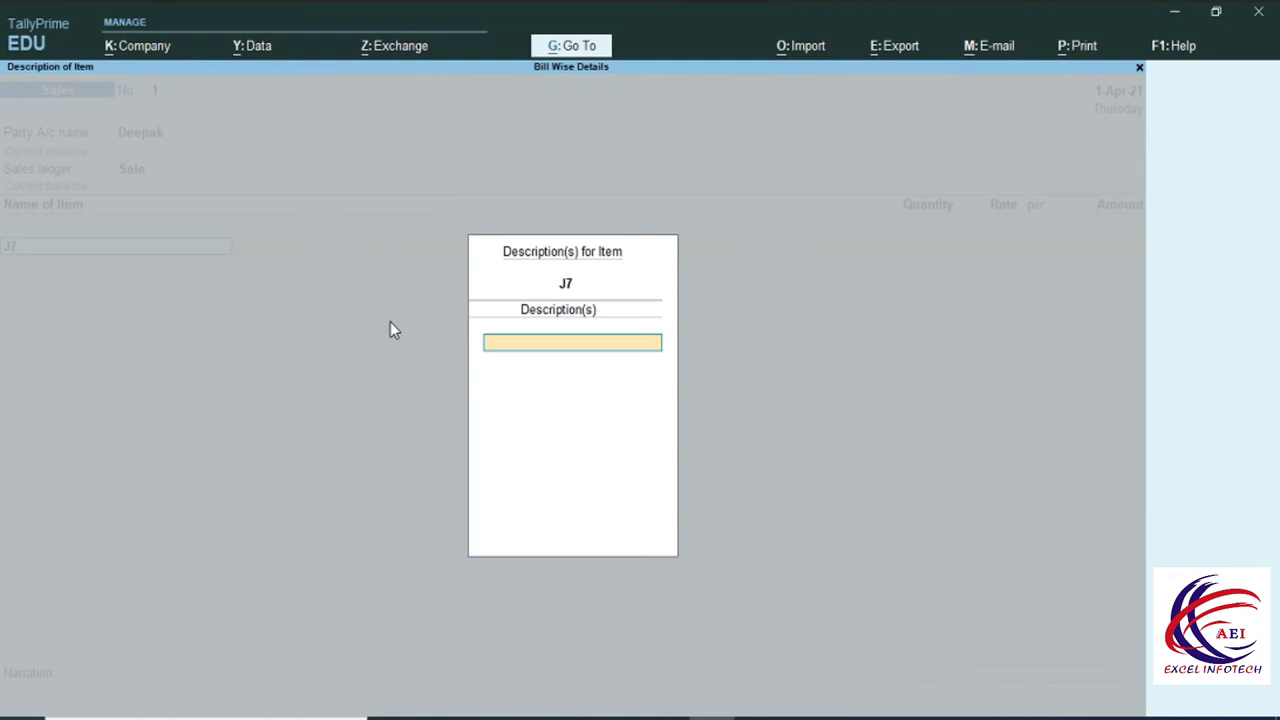
pyautogui.press('Return')
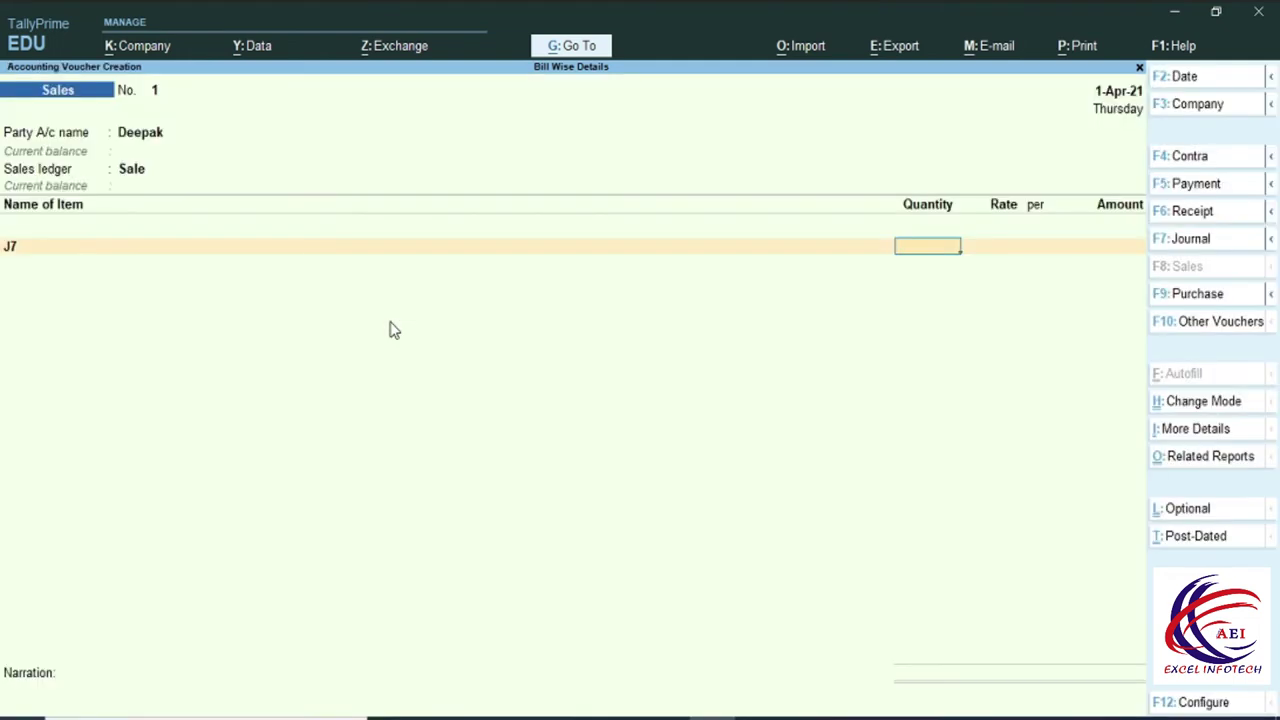
# Step: Enter 5 Pcs. of J7 at a rate of 15,000 and end the item list
pyautogui.write('5')
pyautogui.press('Return')
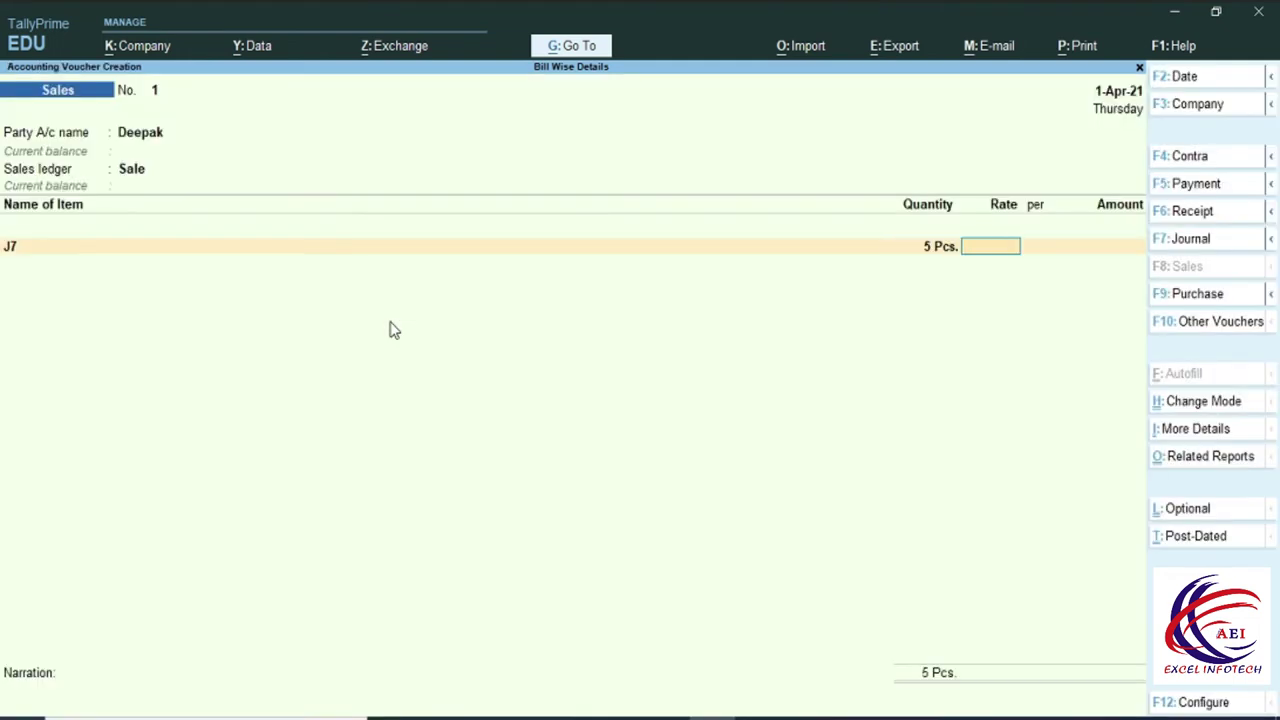
pyautogui.write('15000')
pyautogui.press('Return')
pyautogui.press('Return')
pyautogui.press('Return')
pyautogui.press('Return')
pyautogui.press('Return')
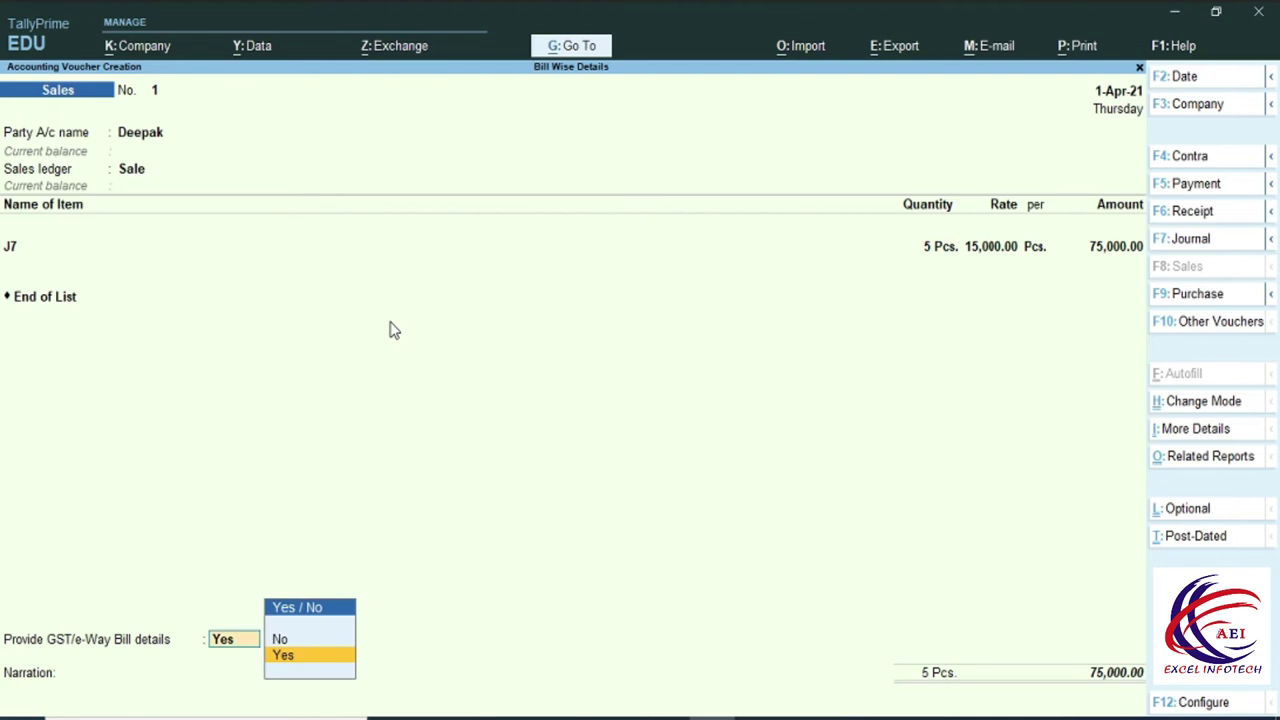
# Step: Create a tax ledger named Sgst from the voucher's additional ledger line, under Duties & Taxes with duty type GST
pyautogui.press('BackSpace')
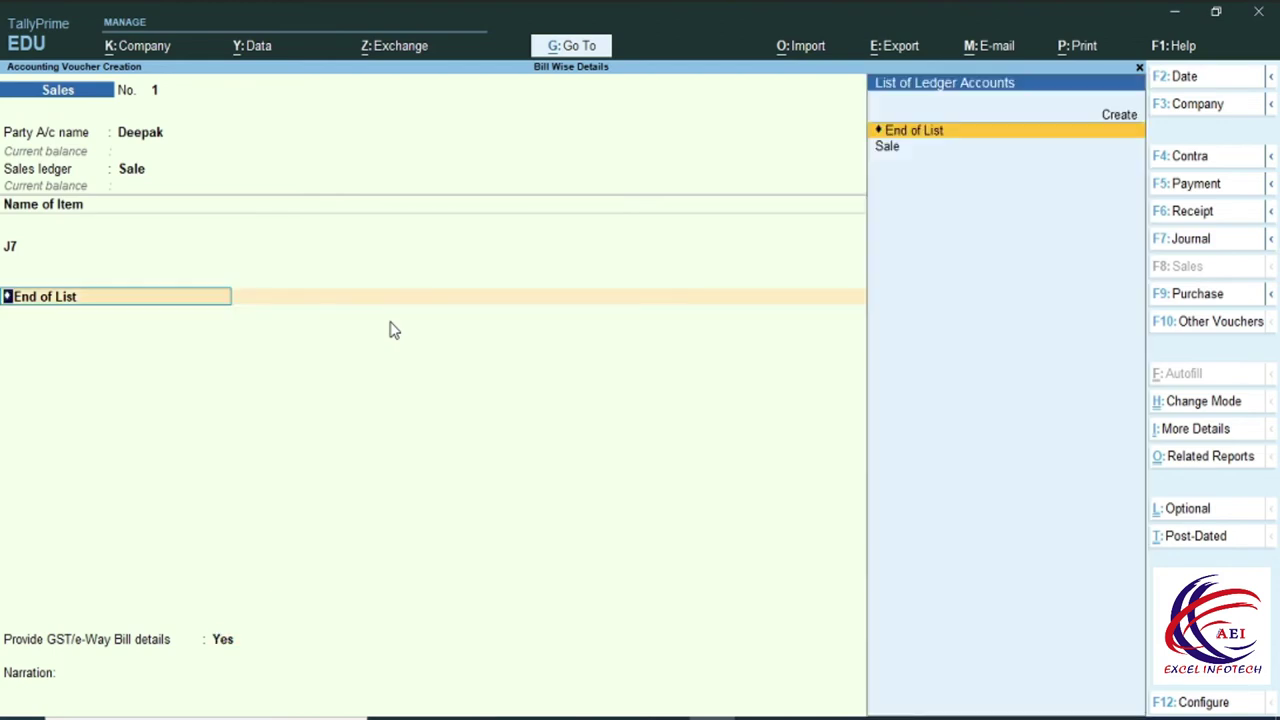
pyautogui.hotkey('alt', 'c')
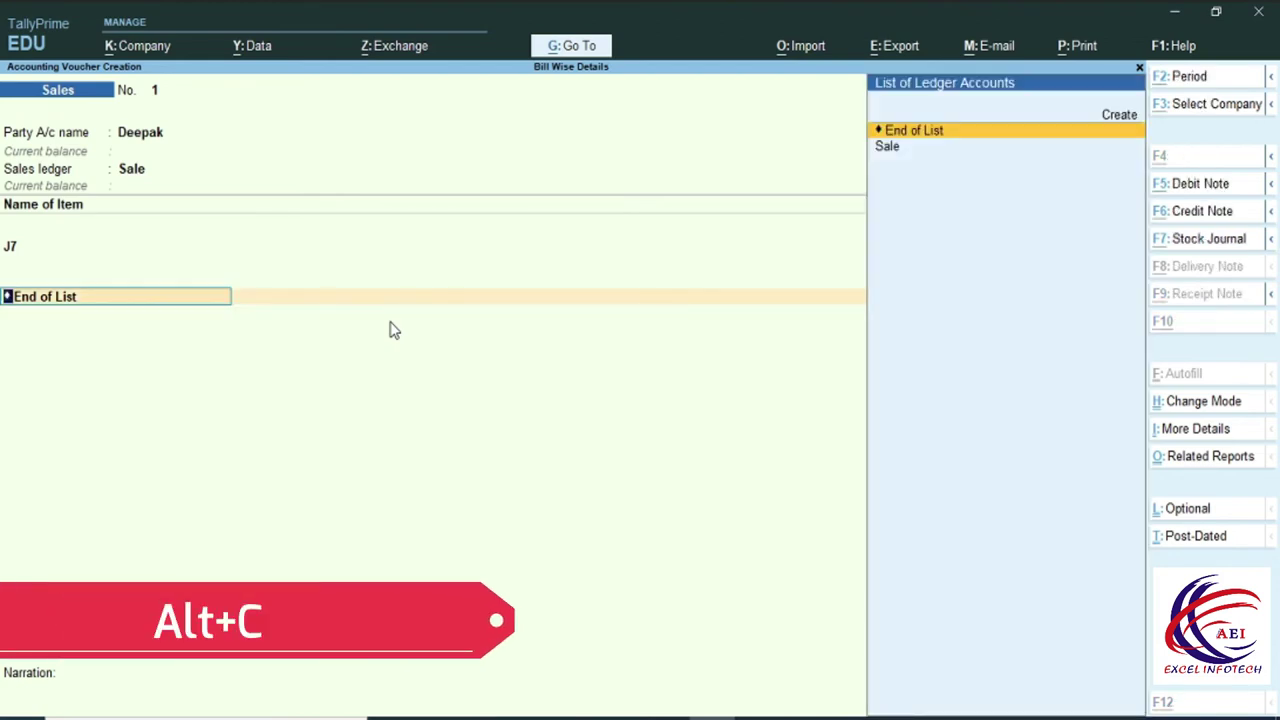
pyautogui.write('Sgst')
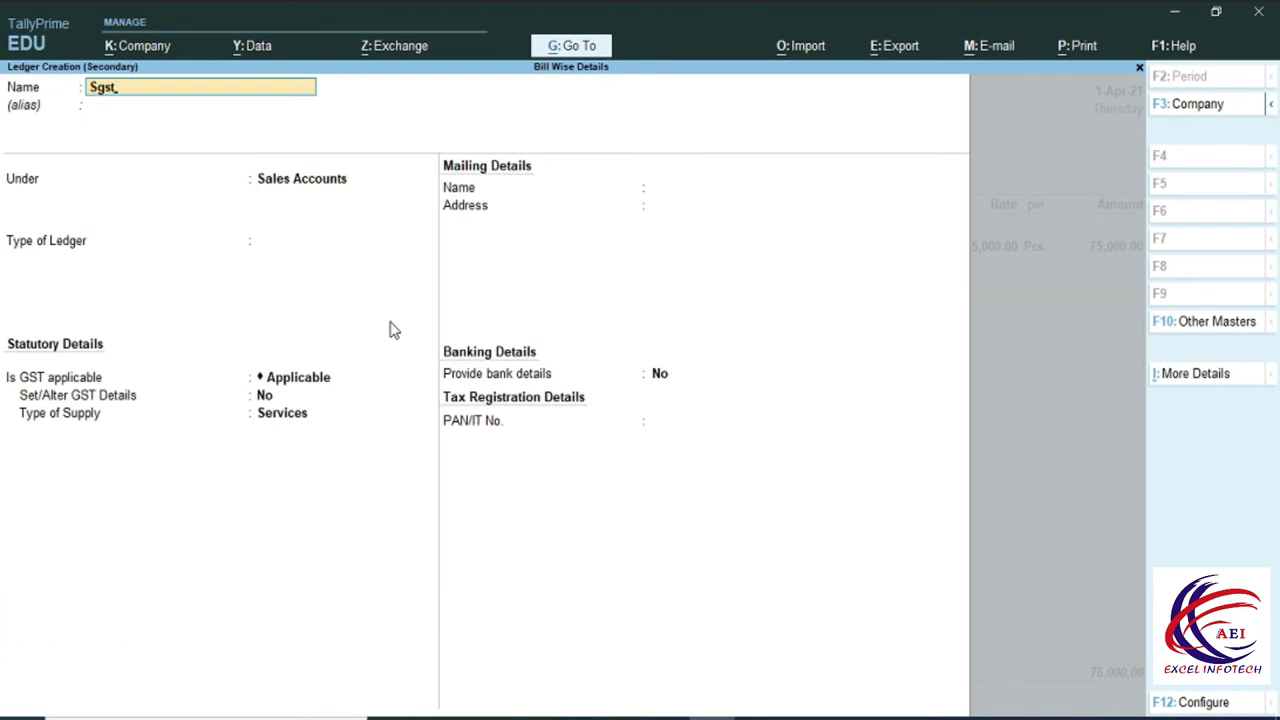
pyautogui.press('Return')
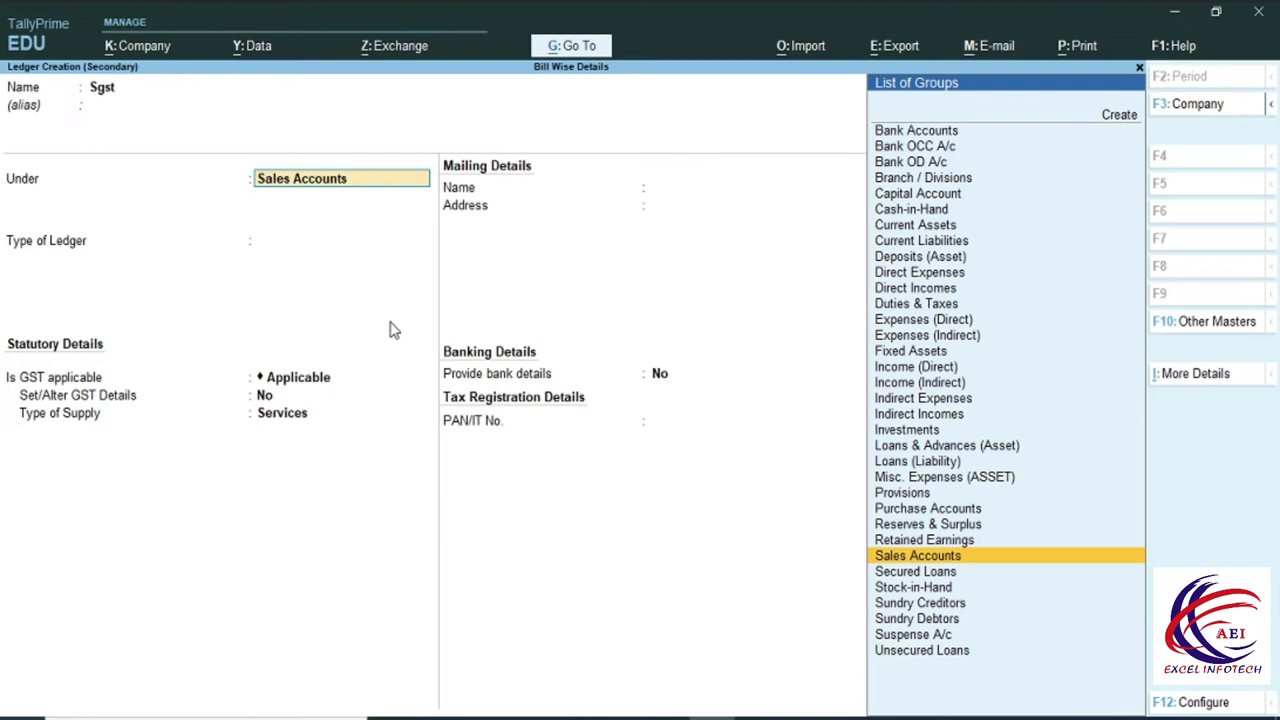
pyautogui.write('D')
pyautogui.press('Down')
pyautogui.press('Down')
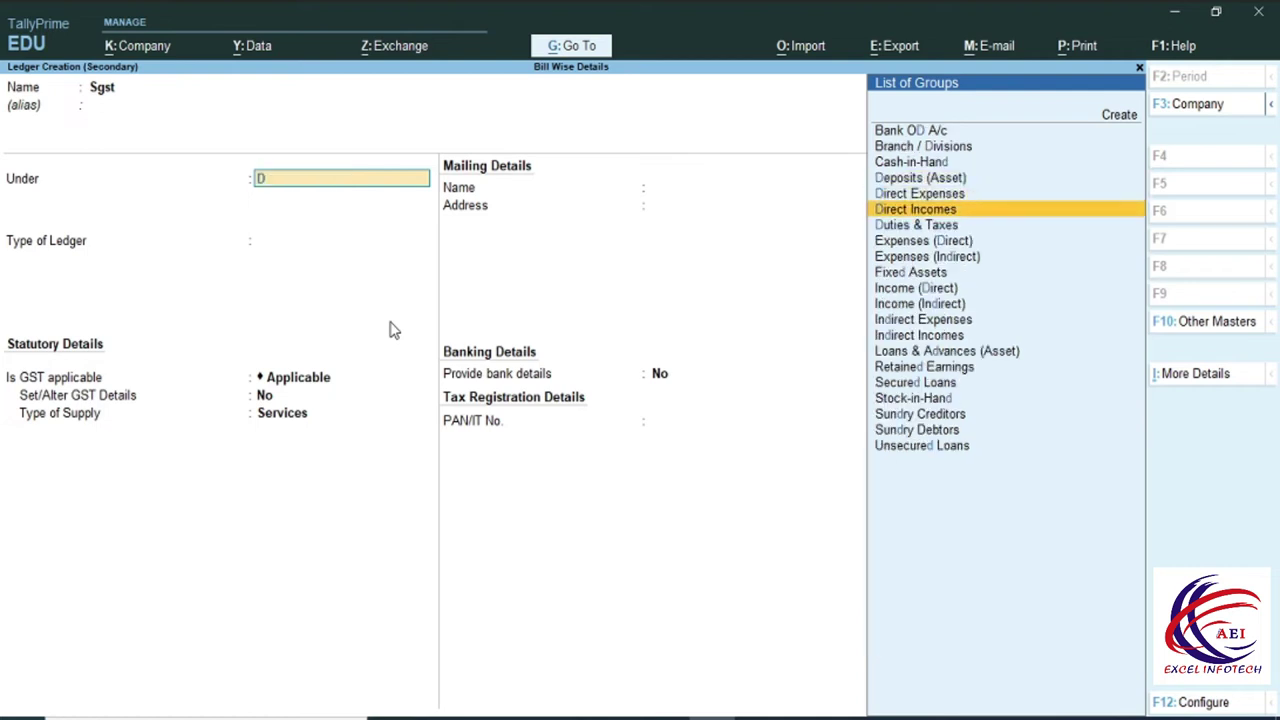
pyautogui.press('Down')
pyautogui.press('Return')
pyautogui.press('Up')
pyautogui.press('Return')
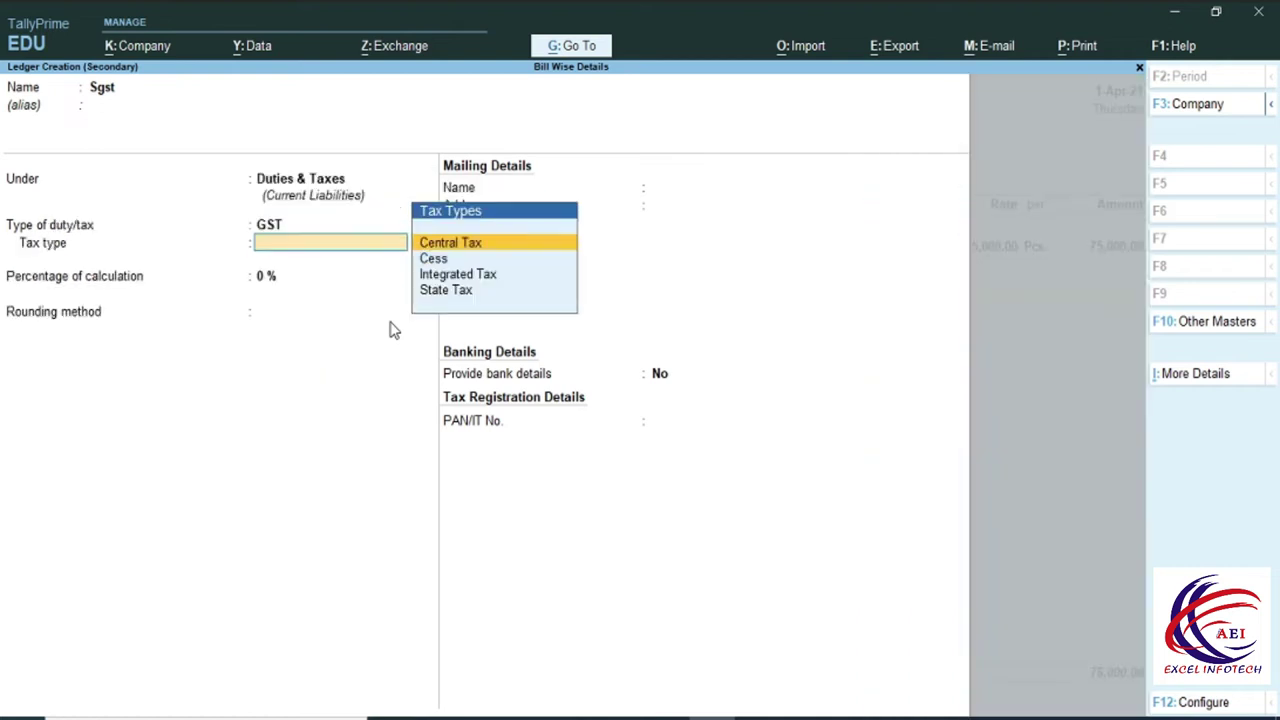
# Step: Set the Sgst ledger's tax type to Central Tax with rounding Not Applicable, and save it into the voucher
pyautogui.press('Return')
pyautogui.press('Return')
pyautogui.press('Return')
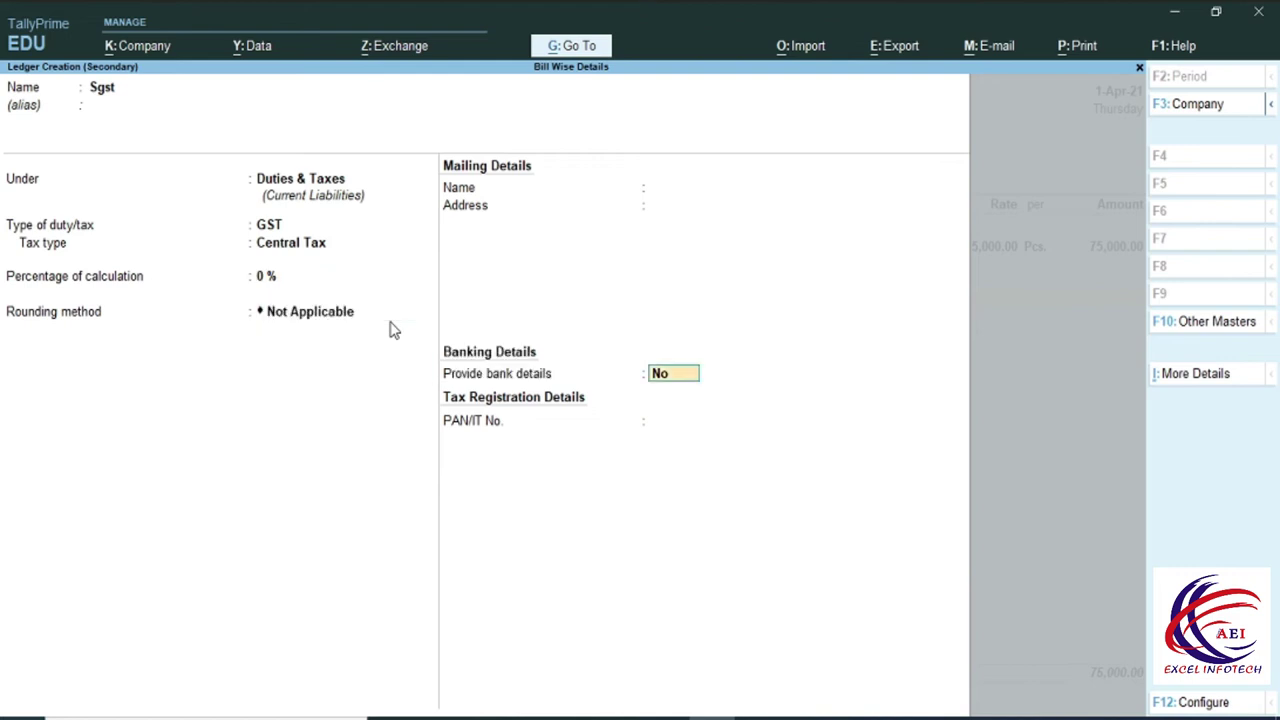
pyautogui.press('Return')
pyautogui.press('Return')
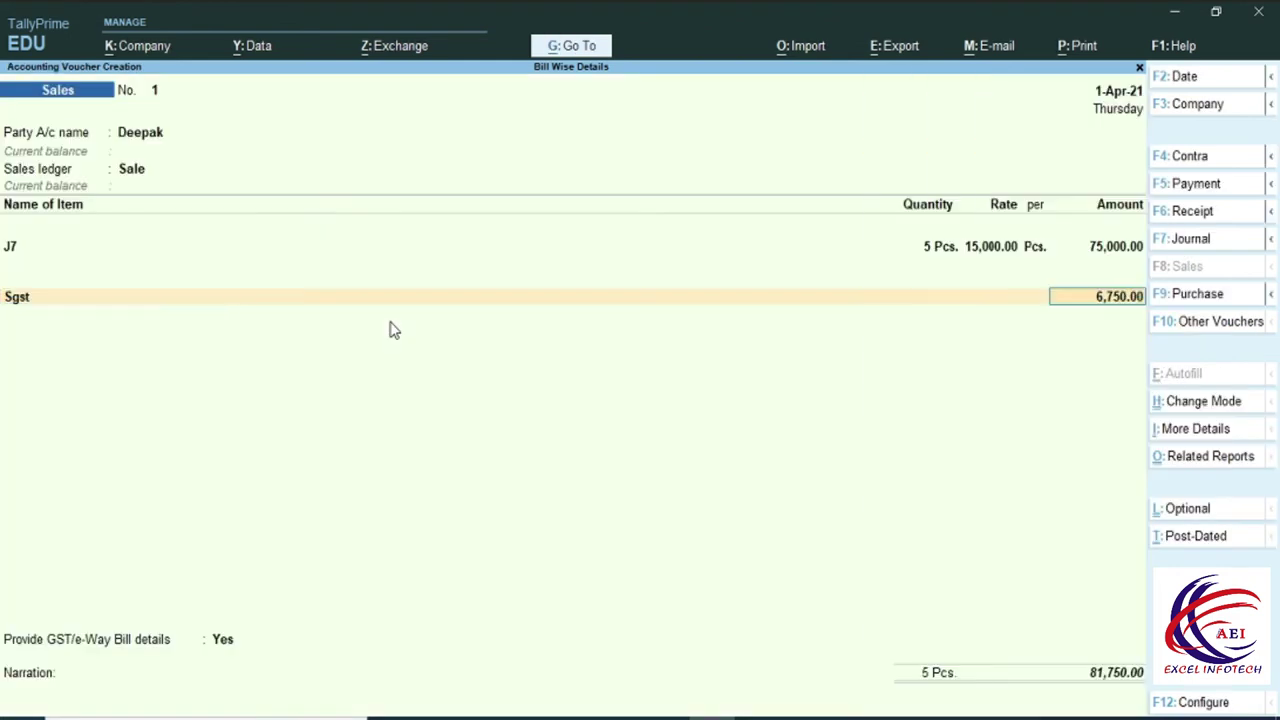
# Step: Accept the Sgst amount and create a ledger named Cgst under Duties & Taxes with duty type GST
pyautogui.press('Return')
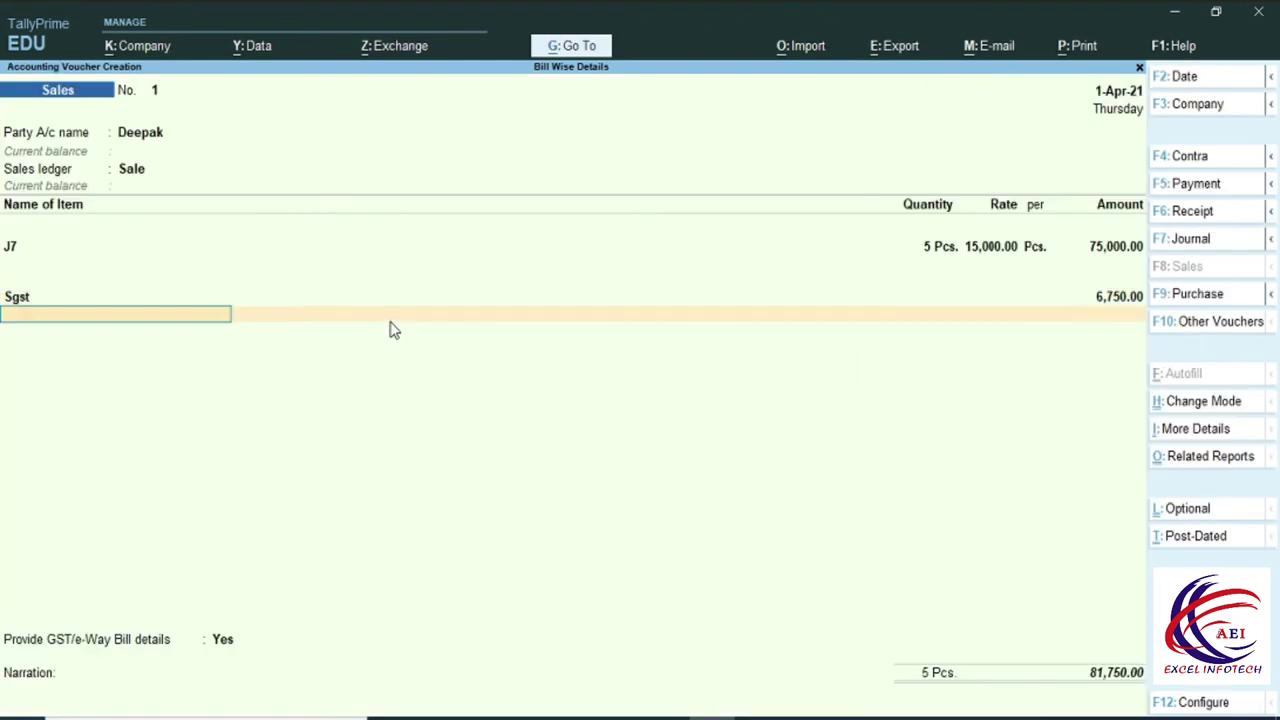
pyautogui.hotkey('alt', 'c')
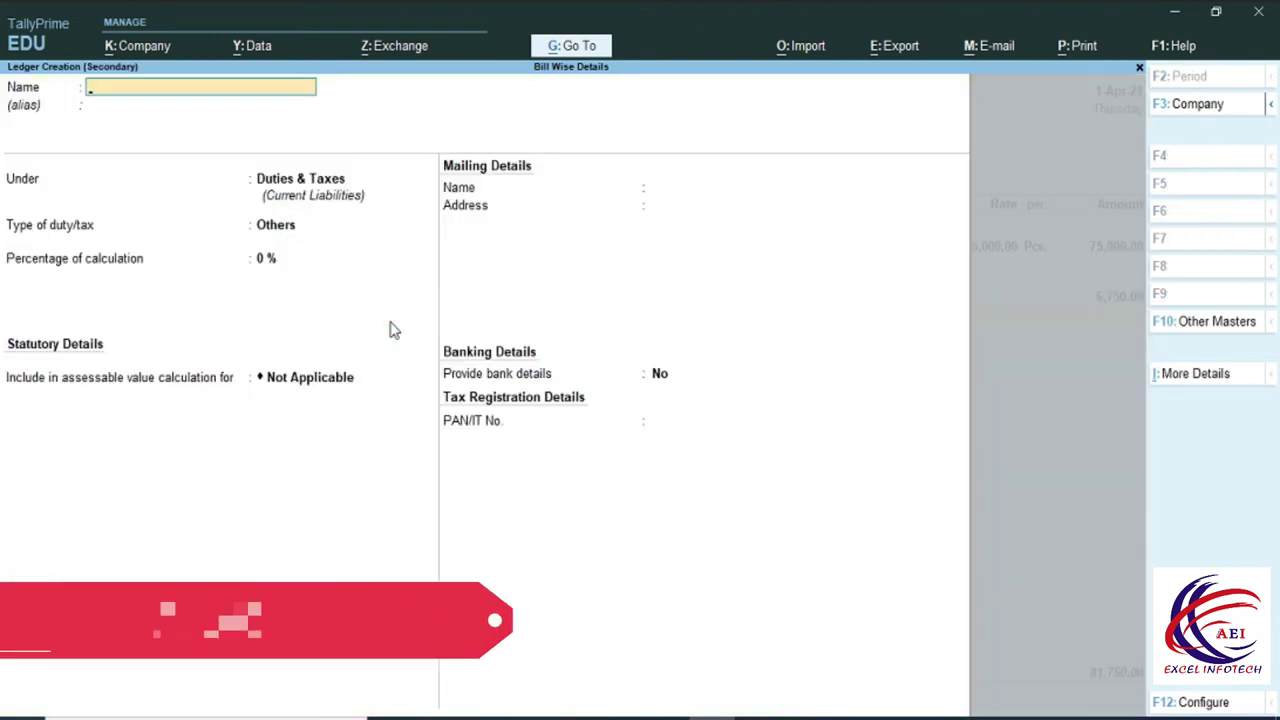
pyautogui.write('Cgst')
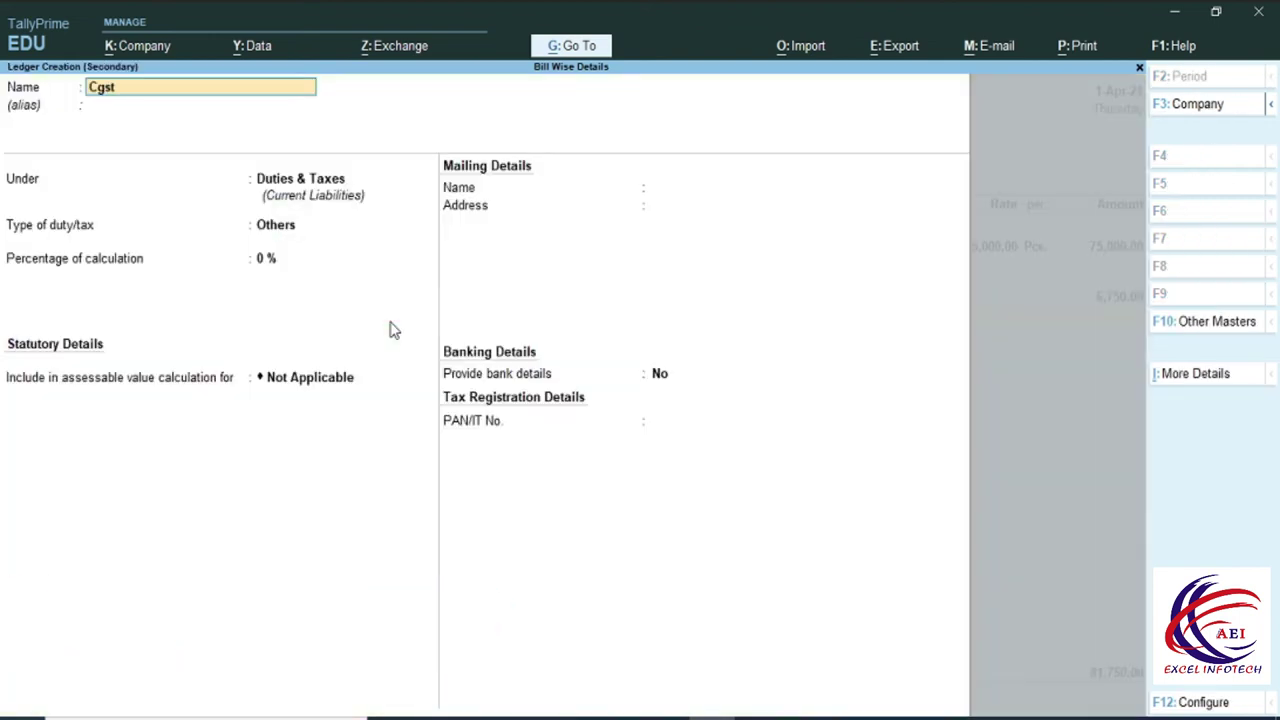
pyautogui.press('Return')
pyautogui.press('Return')
pyautogui.press('Return')
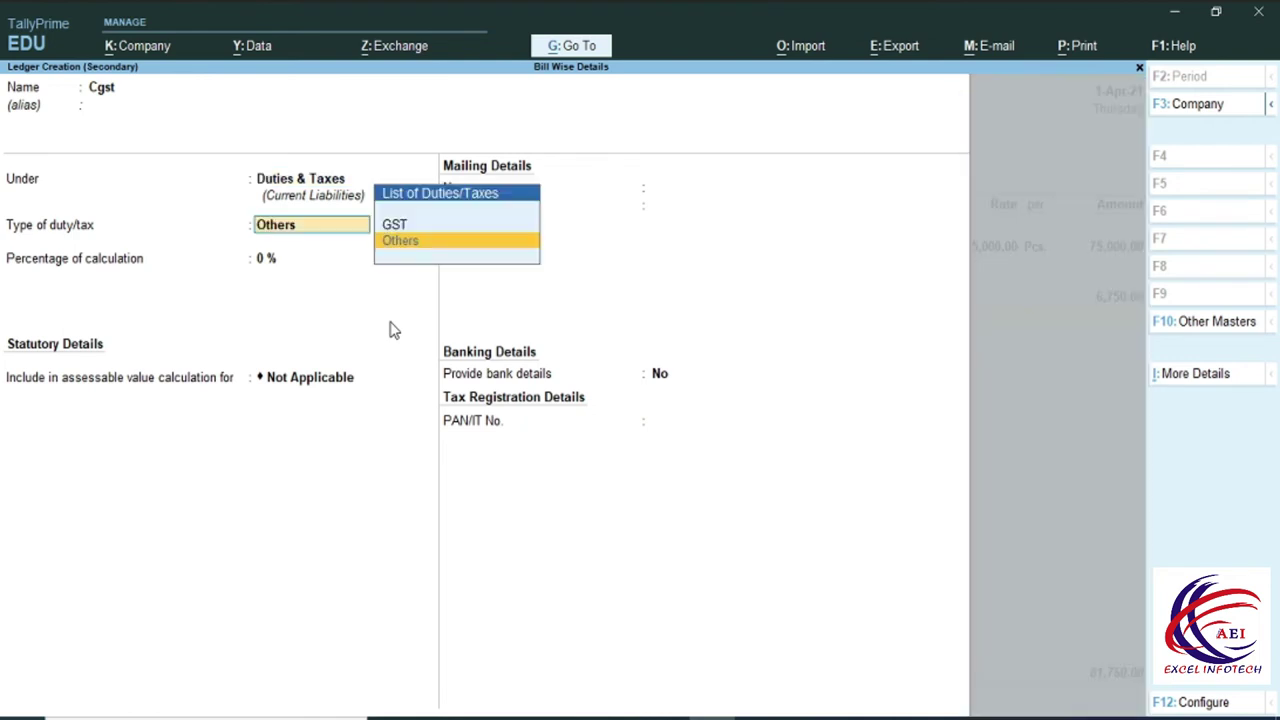
pyautogui.press('Up')
pyautogui.press('Return')
# Step: Set the Cgst ledger's tax type to Central Tax with rounding Not Applicable, and save it into the sales voucher
pyautogui.press('Down')
pyautogui.press('Up')
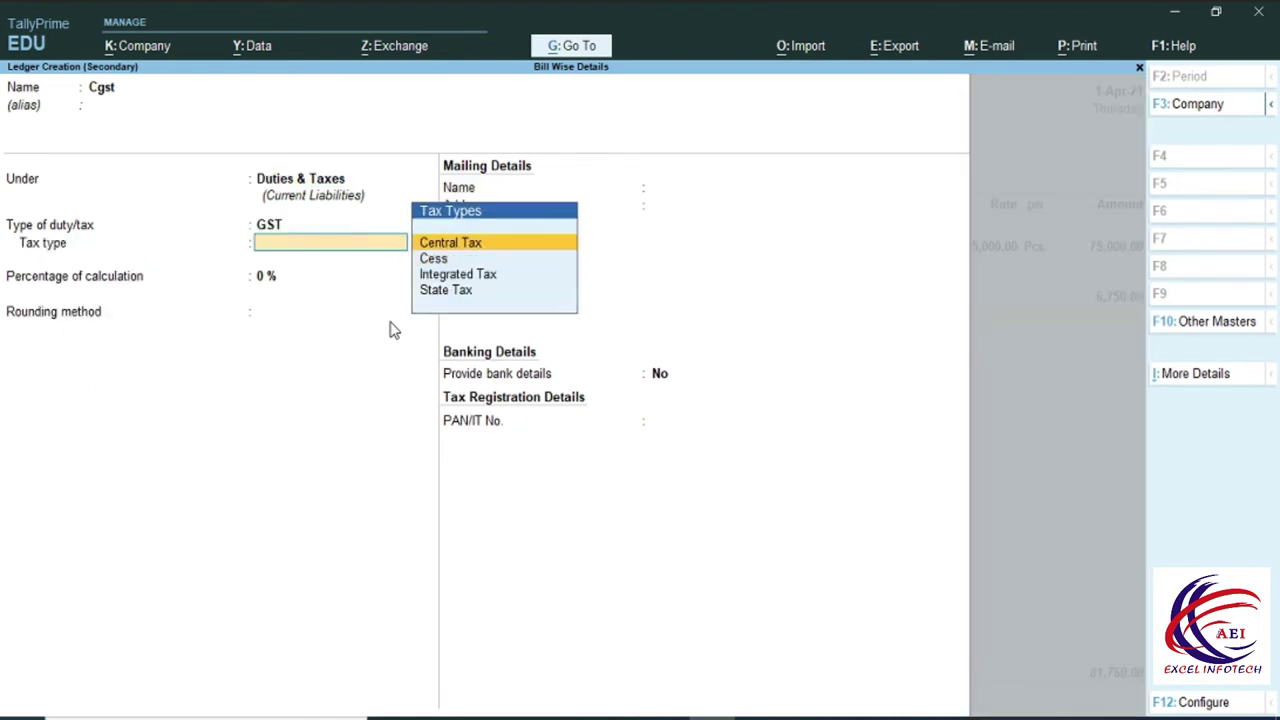
pyautogui.press('Return')
pyautogui.press('Return')
pyautogui.press('Return')
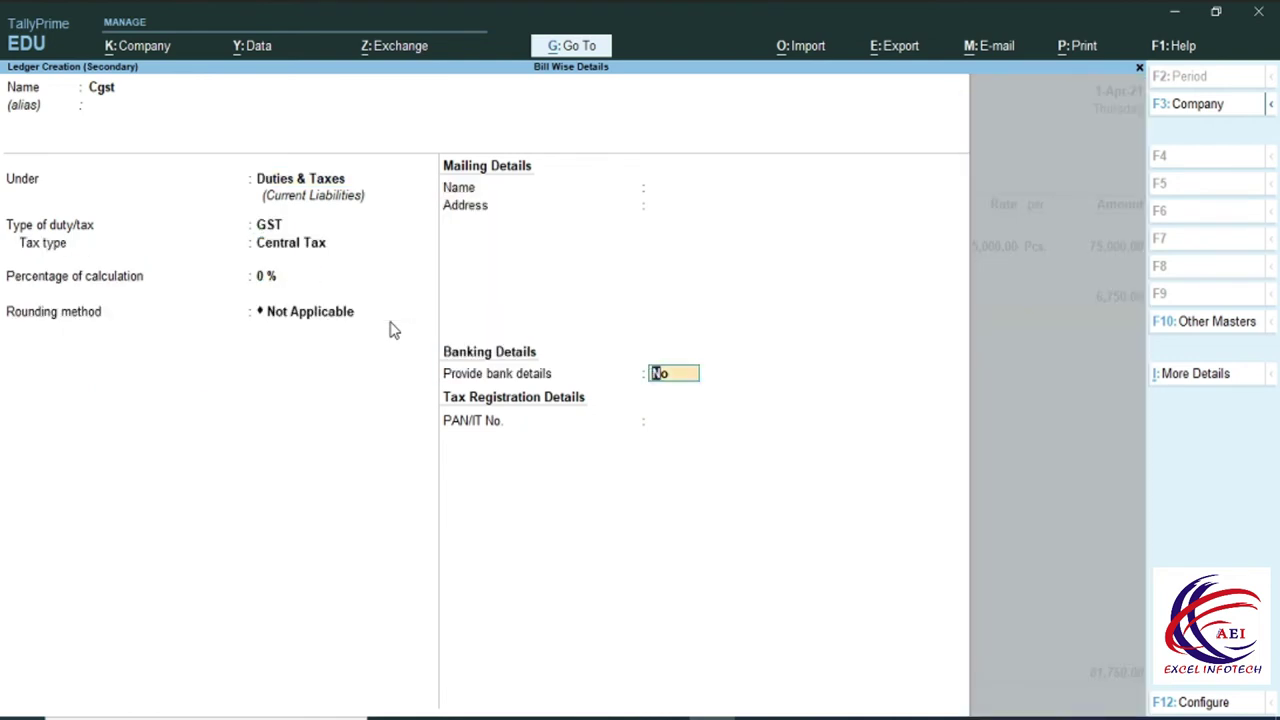
pyautogui.press('Return')
pyautogui.press('Return')
pyautogui.press('Return')
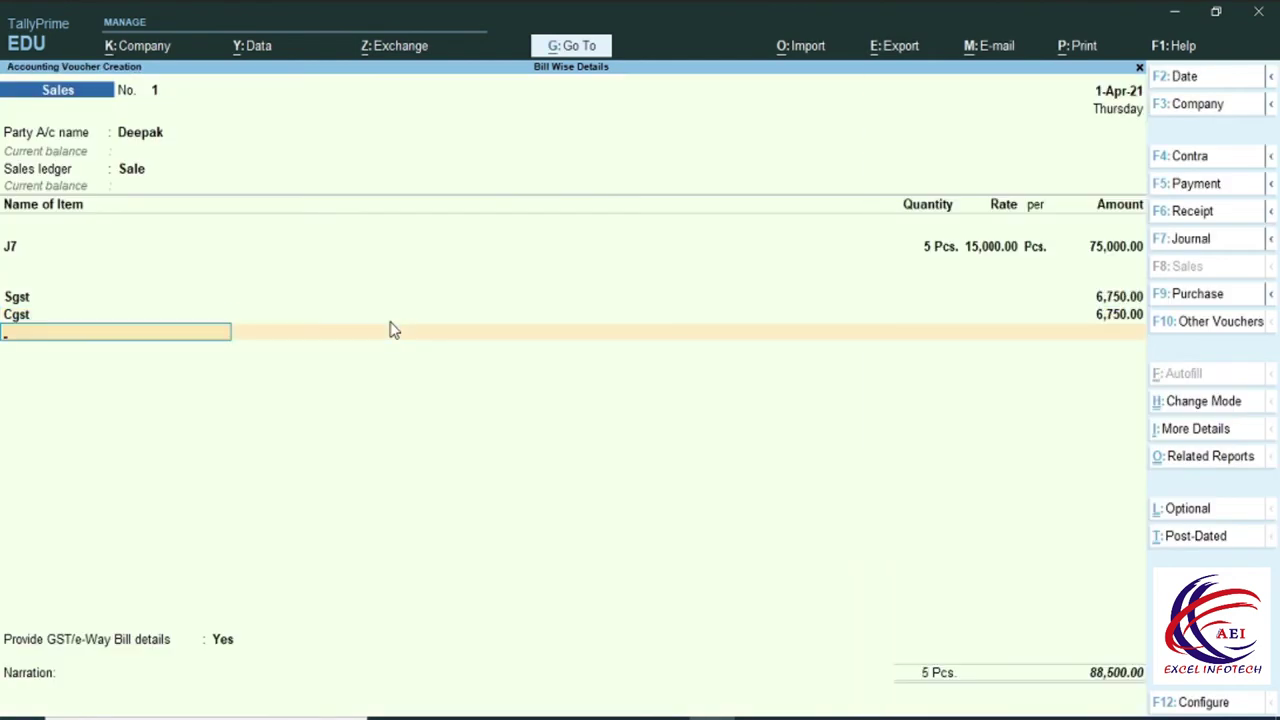
# Step: End the voucher's ledger list and set Provide GST/e-Way Bill details to No
pyautogui.press('Return')
pyautogui.press('Down')
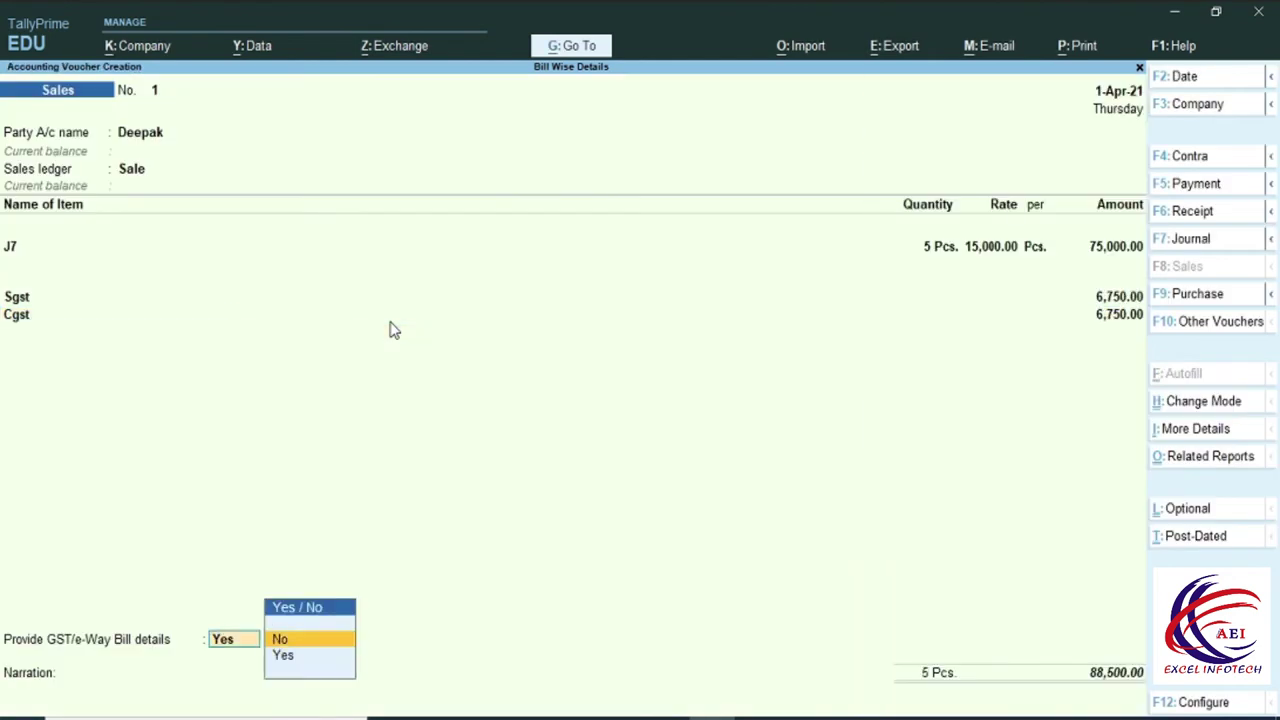
pyautogui.press('Return')
pyautogui.press('Return')
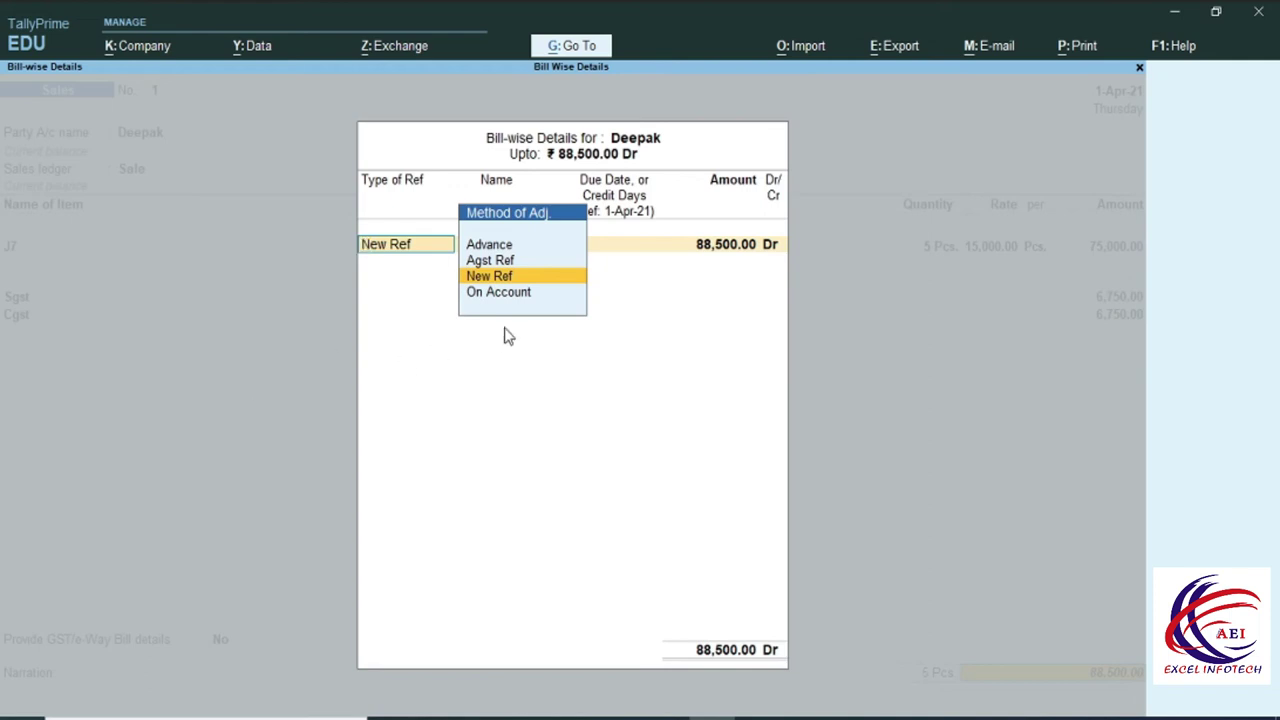
# Step: Record the full 88,500 as New Ref bill 1 for the customer and save the sales voucher without a narration
pyautogui.press('Return')
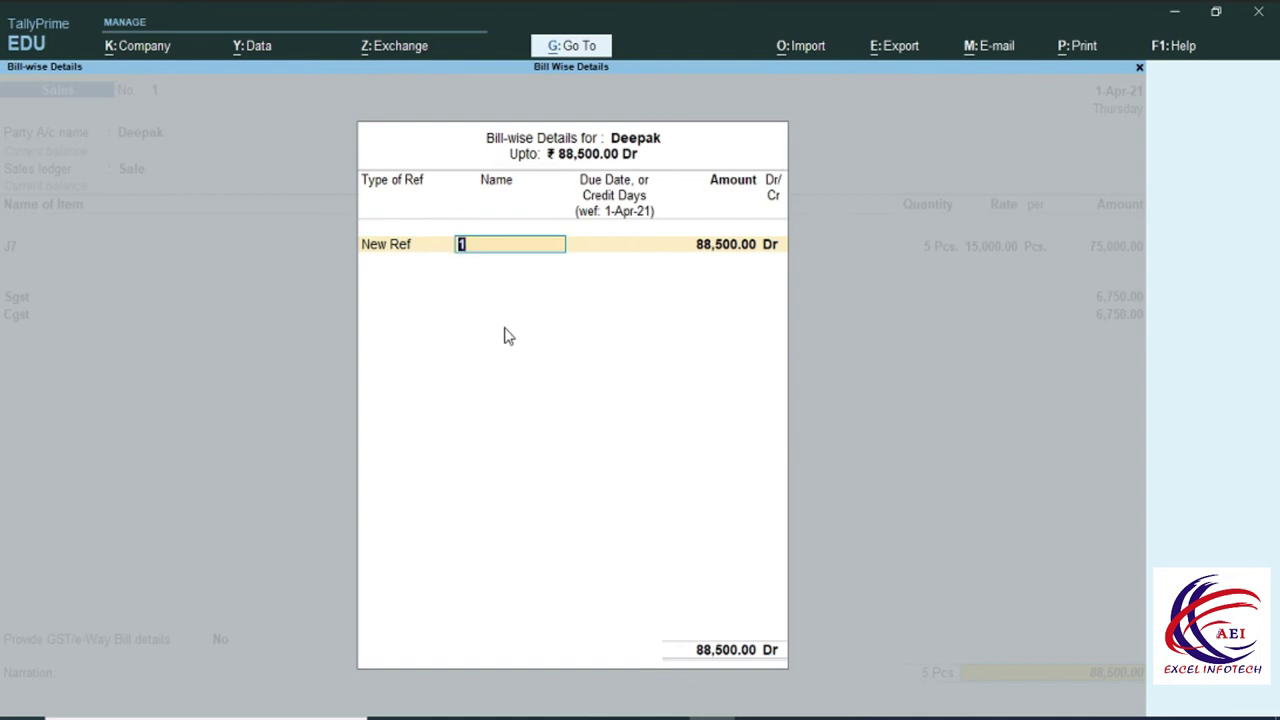
pyautogui.press('Return')
pyautogui.press('Return')
pyautogui.press('Return')
pyautogui.press('Return')
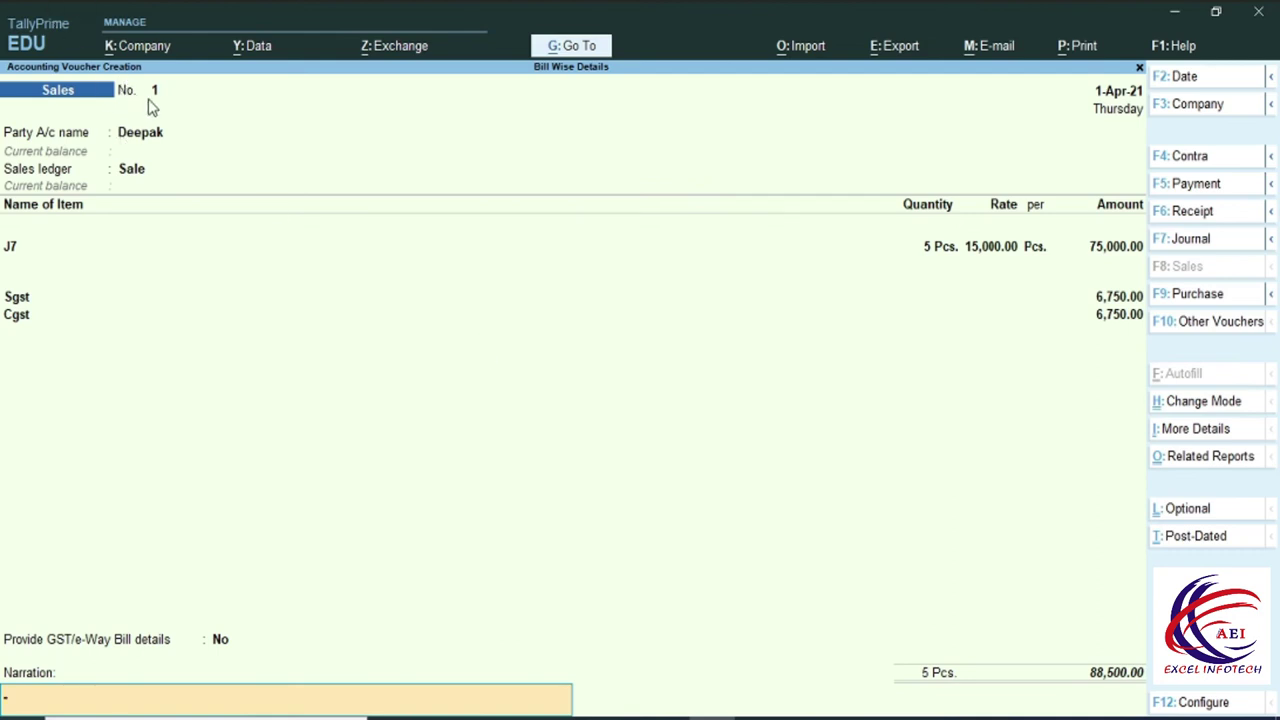
pyautogui.press('Return')
pyautogui.press('Return')
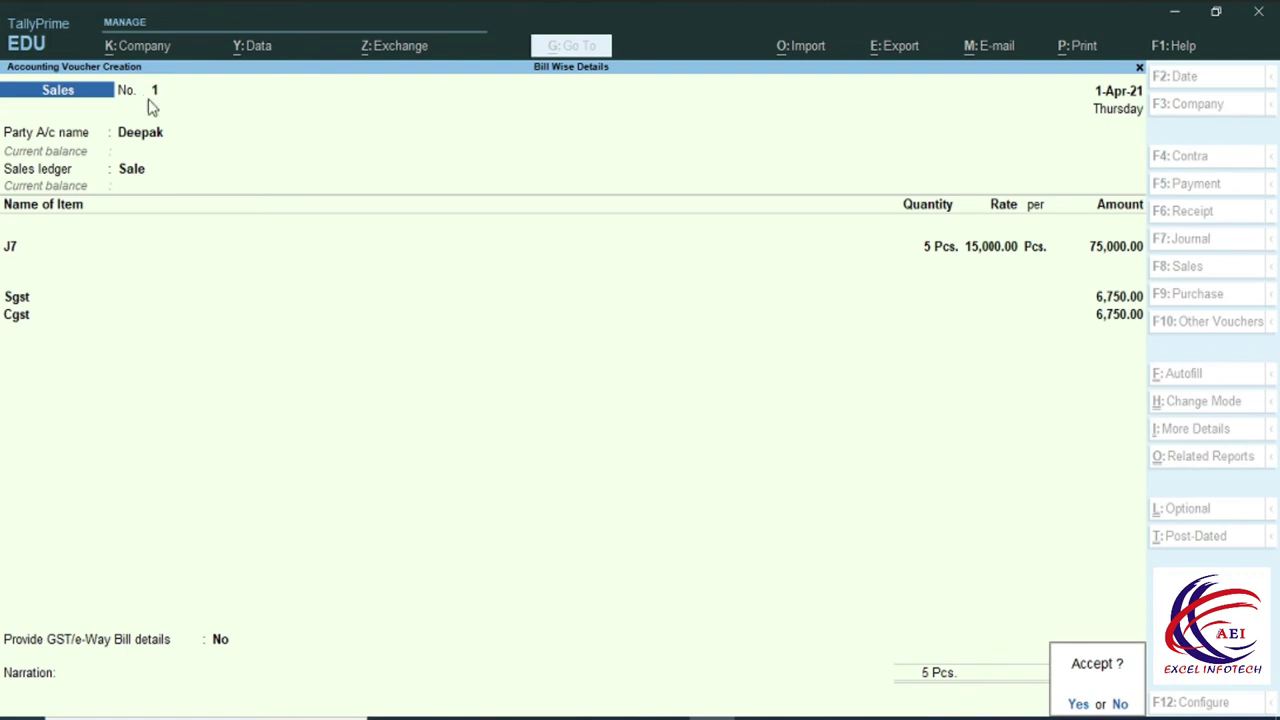
pyautogui.press('y')
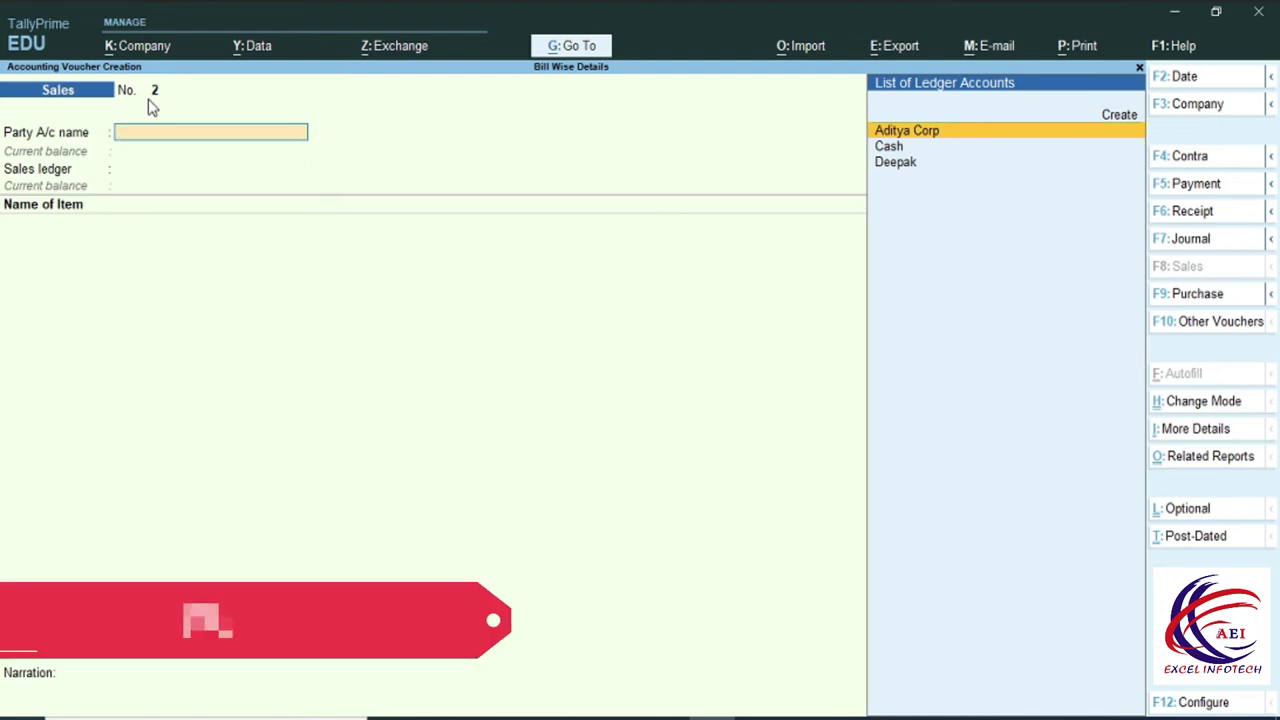
# Step: Start a Receipt voucher and credit the sales customer's ledger with 50,000
pyautogui.press('F6')
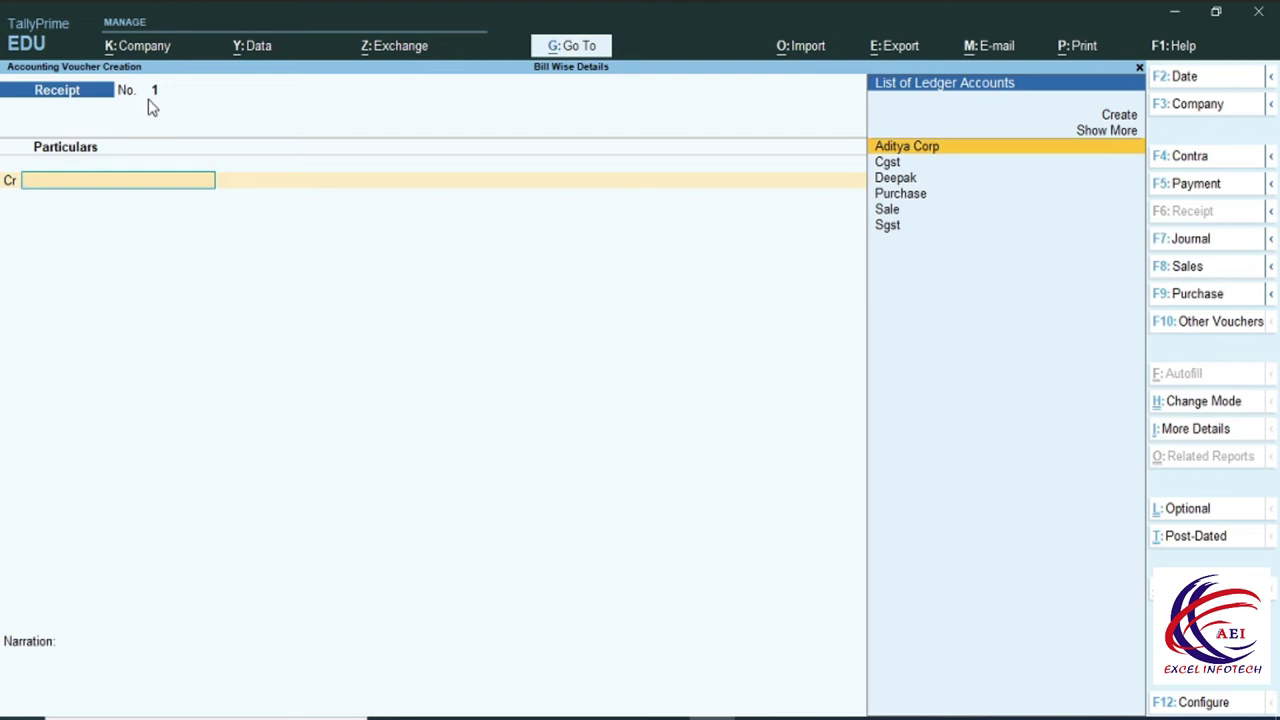
pyautogui.press('Down')
pyautogui.press('Down')
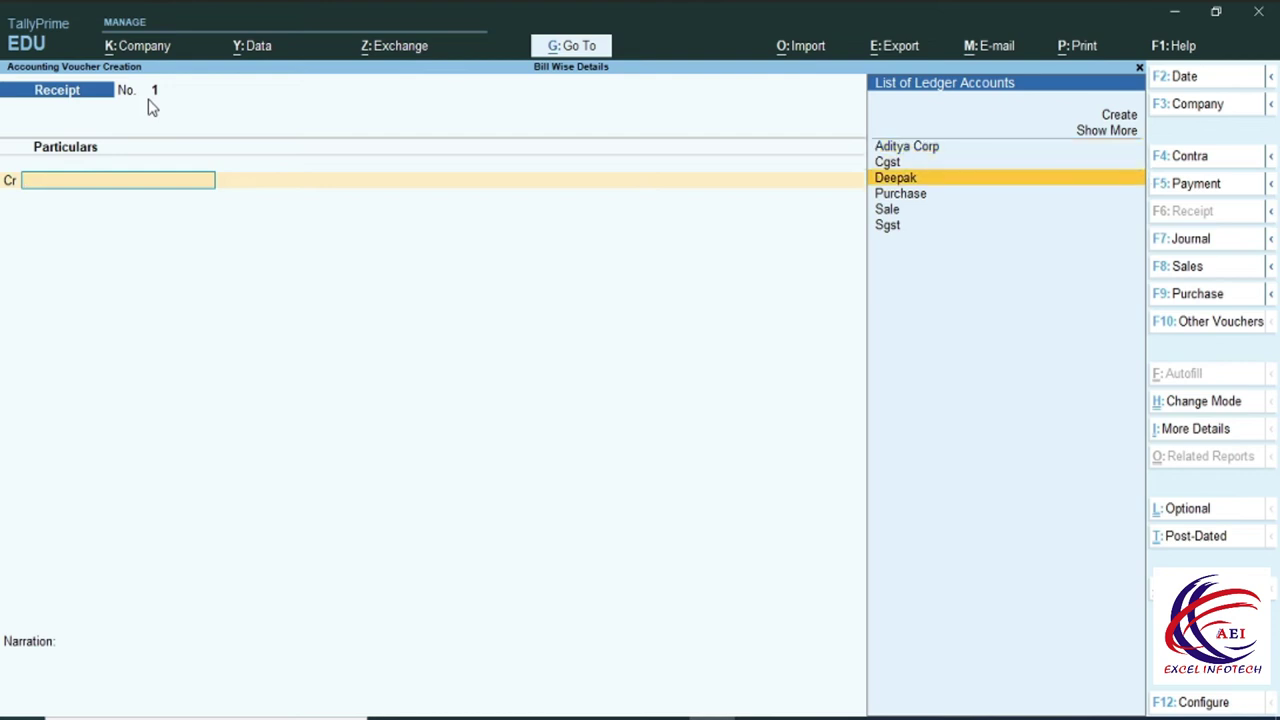
pyautogui.press('Return')
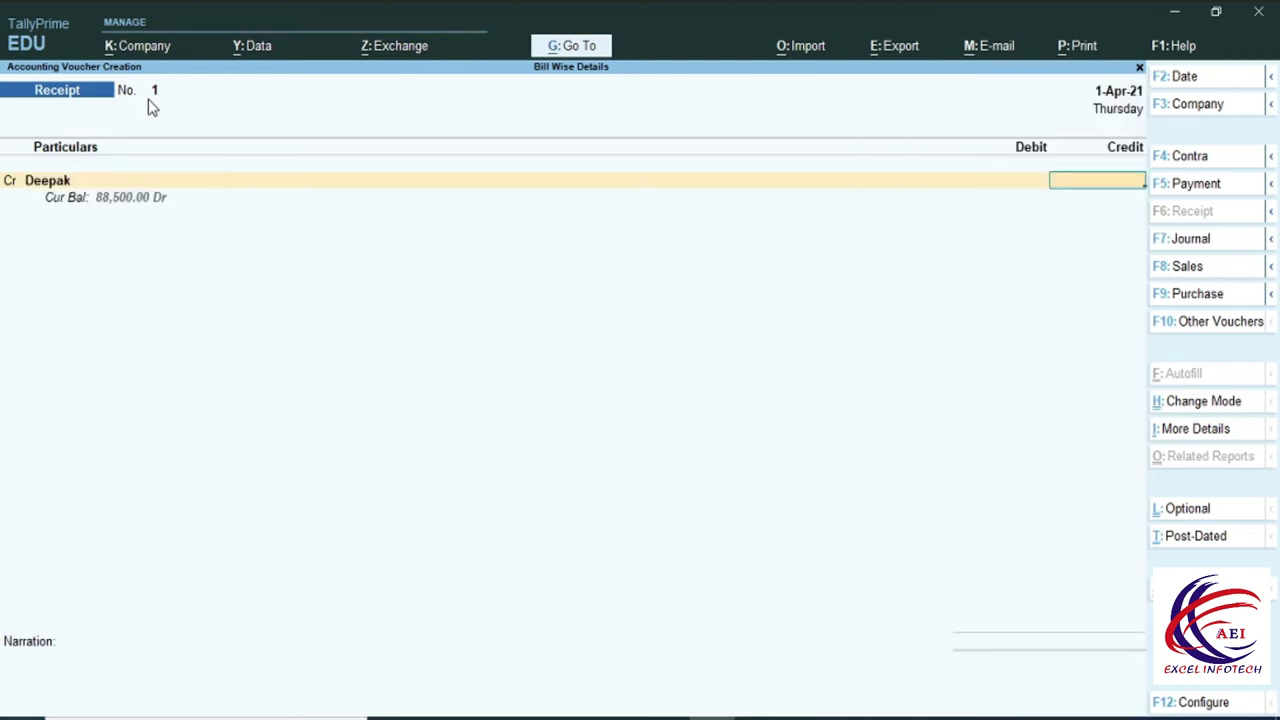
pyautogui.press('BackSpace')
pyautogui.press('Down')
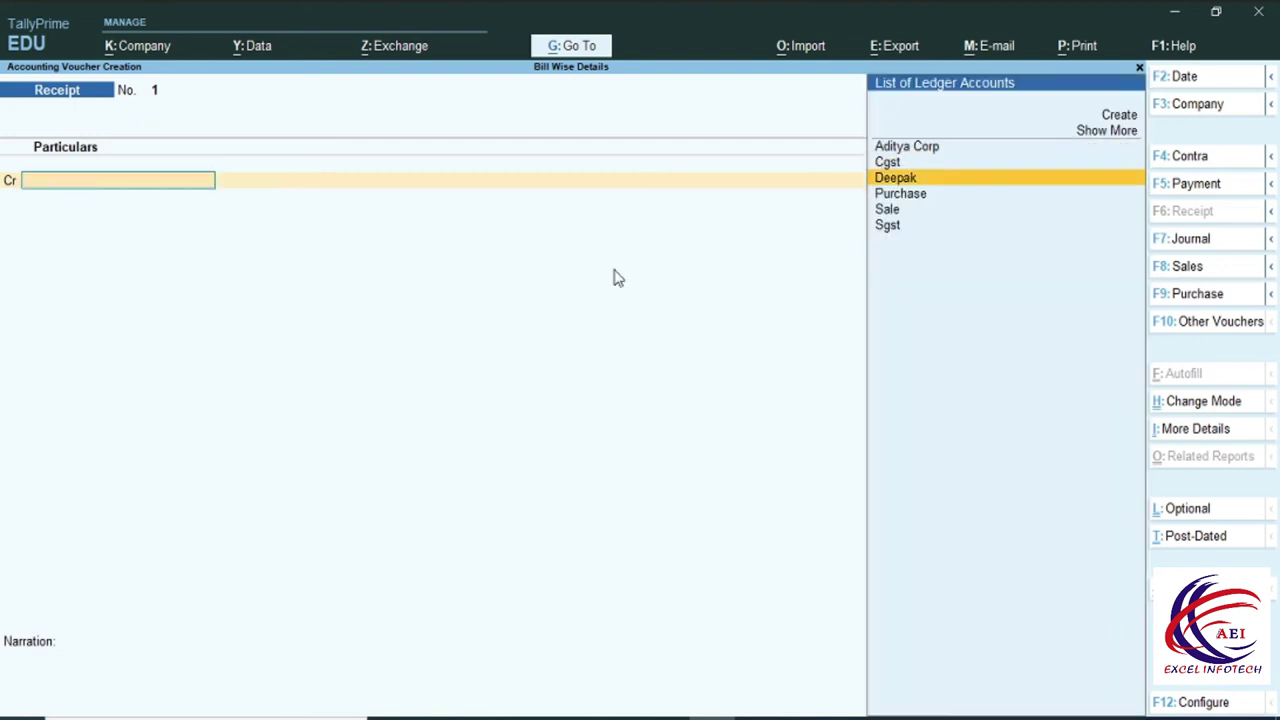
pyautogui.press('Return')
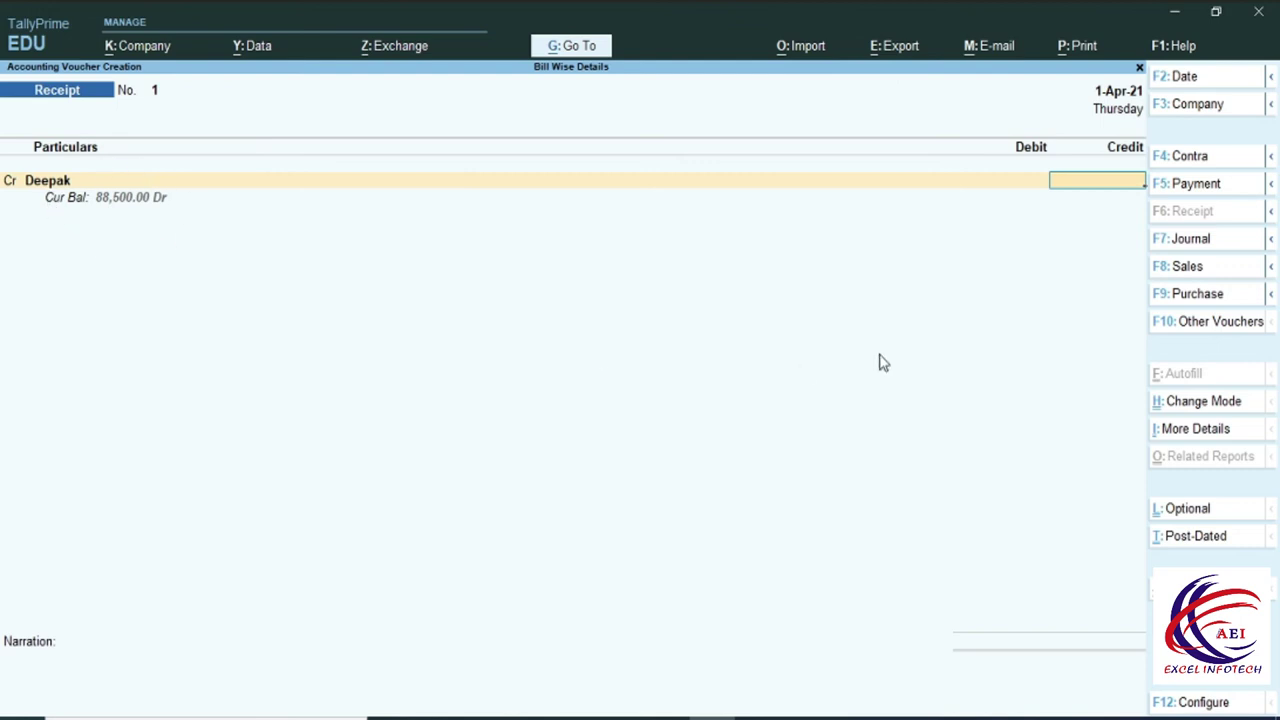
pyautogui.write('50000')
pyautogui.press('Return')
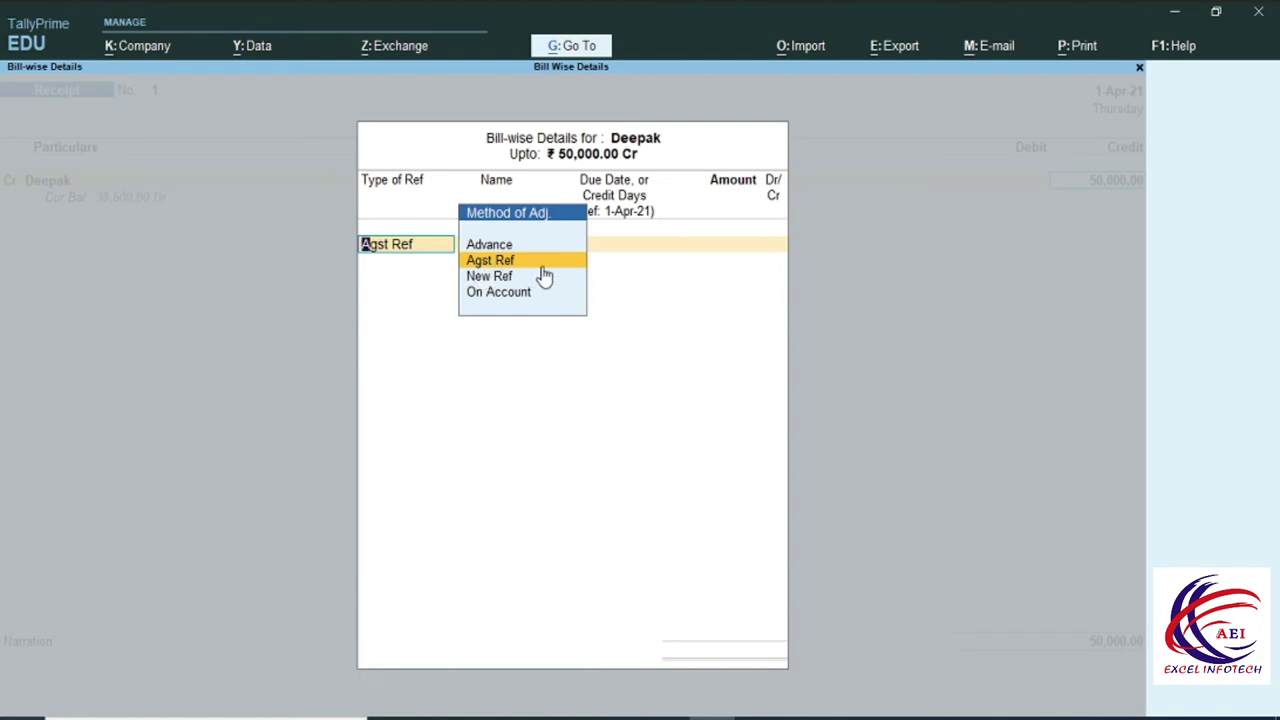
# Step: Allocate the 50,000 receipt as Agst Ref against the customer's pending bill 1
pyautogui.press('Return')
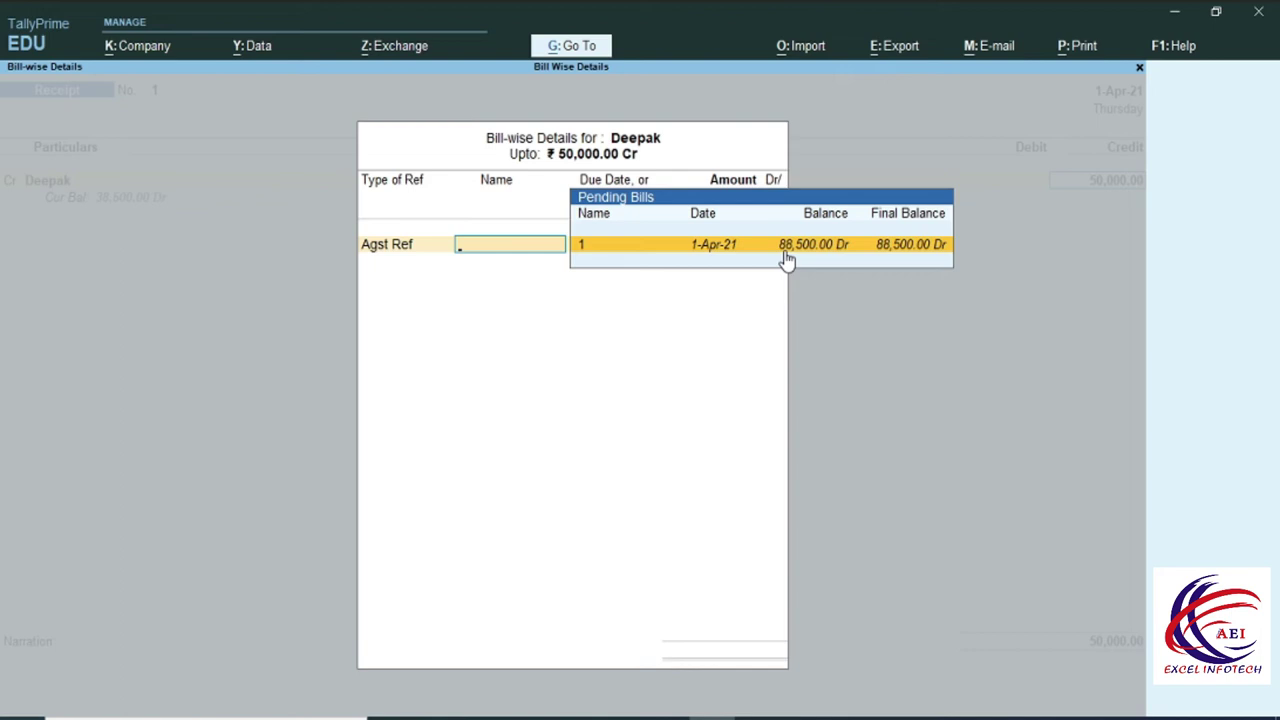
pyautogui.click(910, 240)
pyautogui.press('Return')
pyautogui.press('Return')
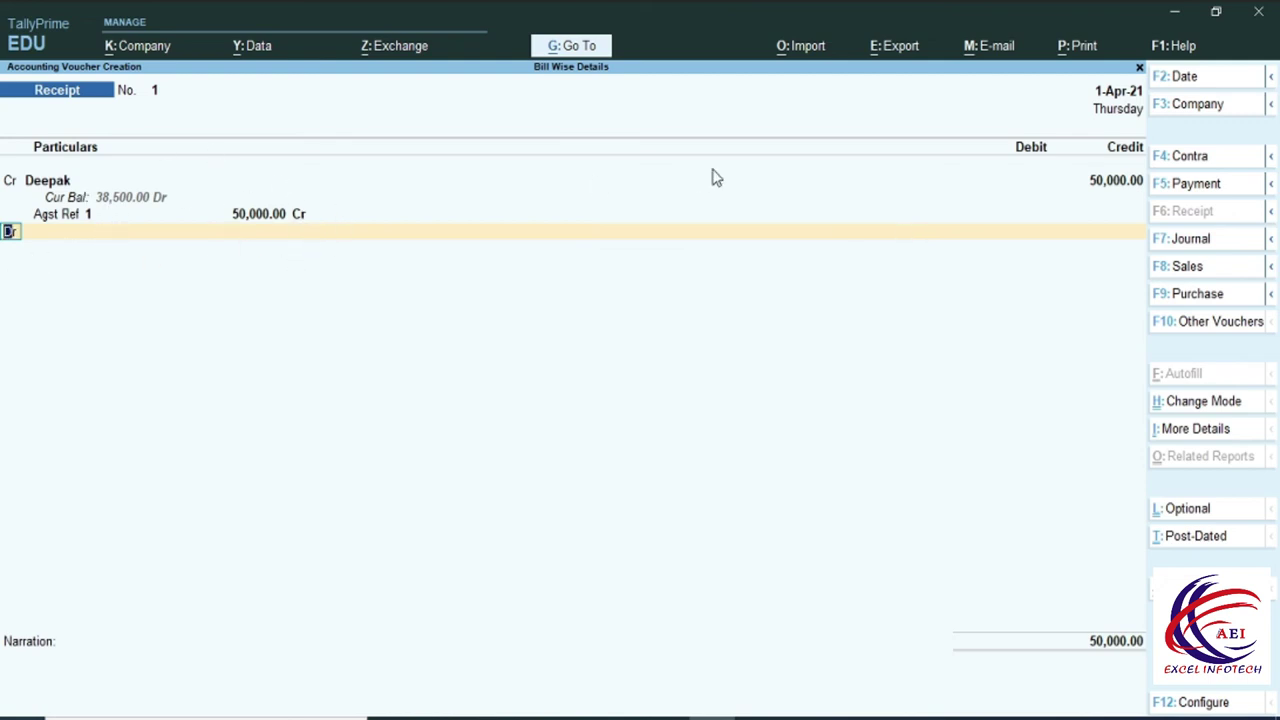
# Step: Debit the Cash ledger with 50,000 in the receipt voucher
pyautogui.press('Return')
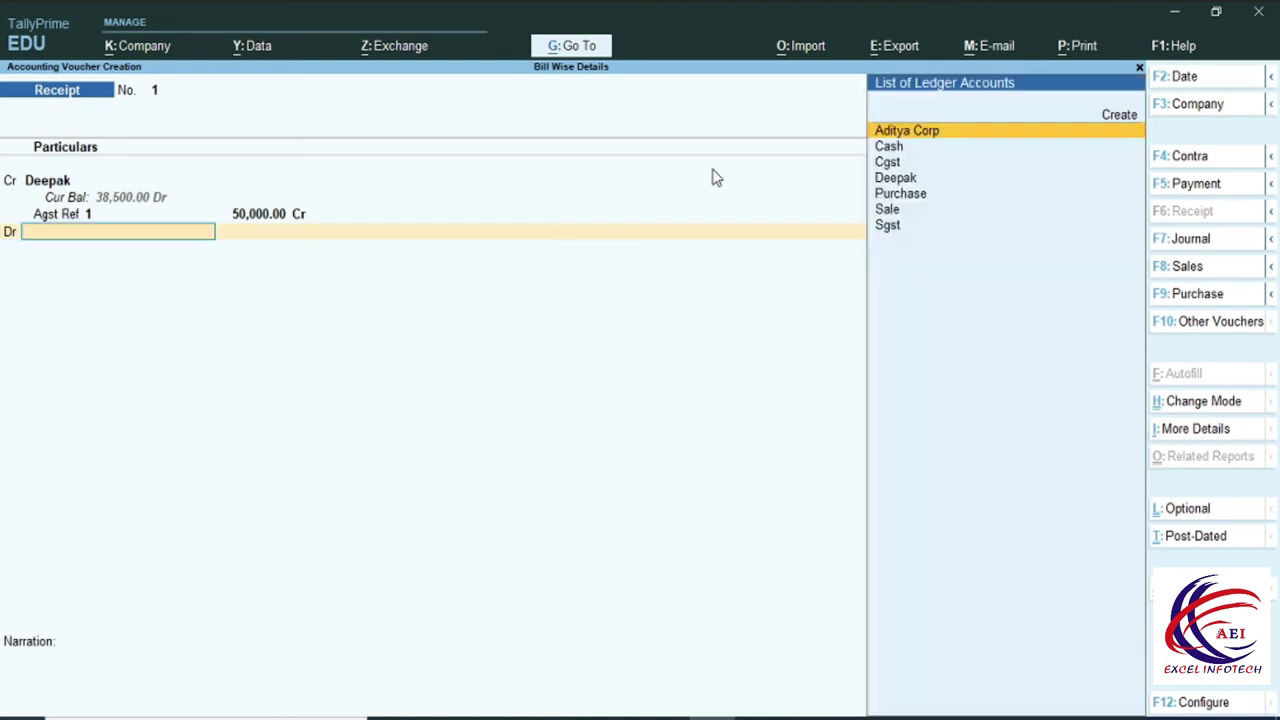
pyautogui.write('c')
pyautogui.press('Down')
pyautogui.press('Return')
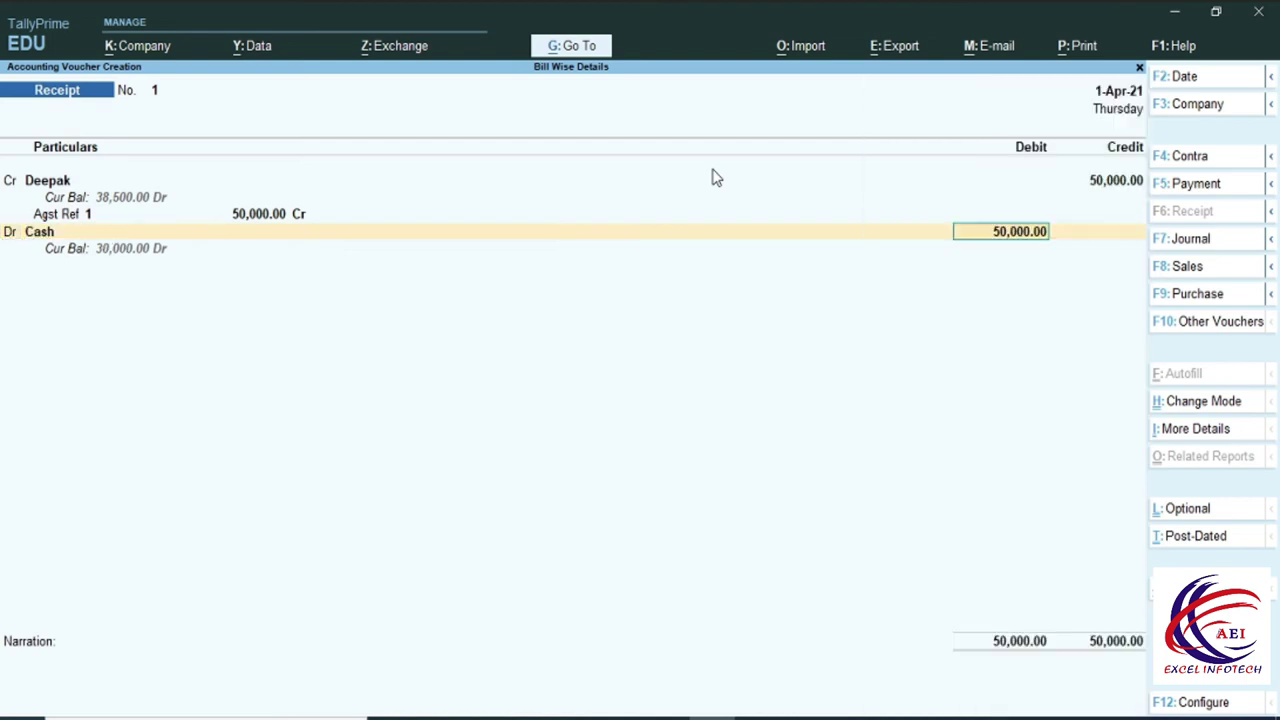
pyautogui.press('Return')
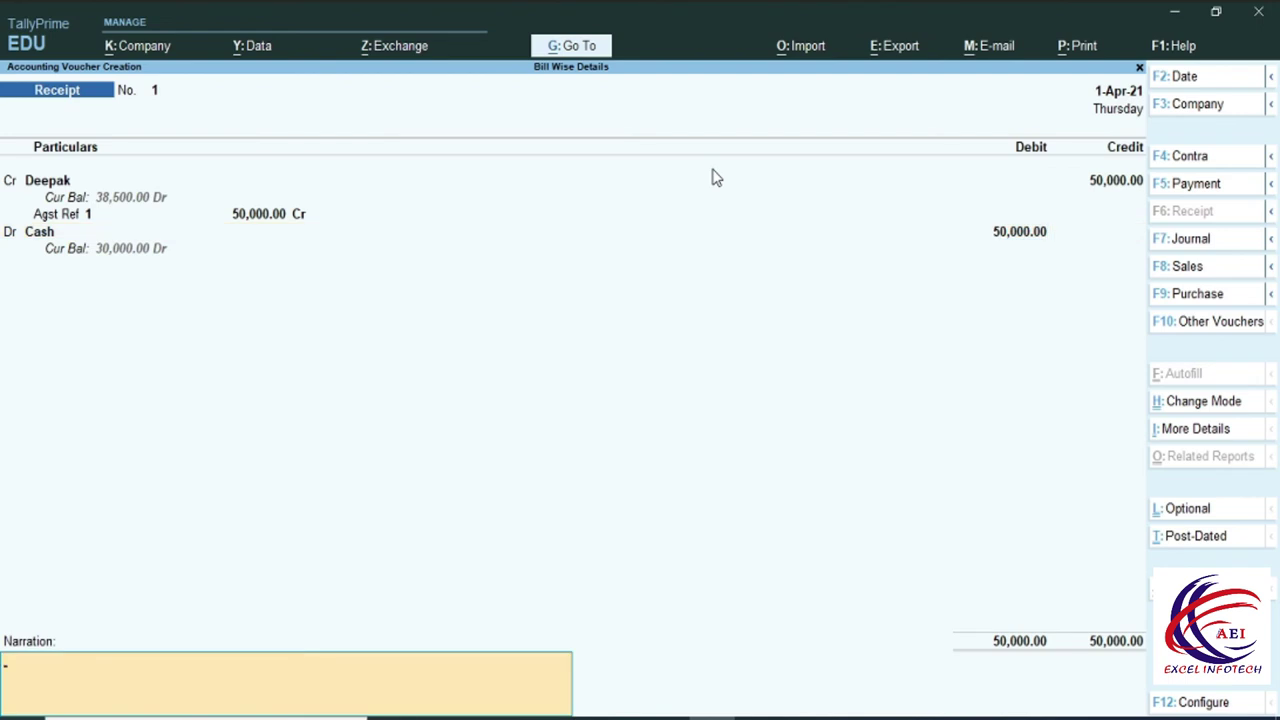
# Step: Recheck the Cash debit amount and save the receipt voucher with the narration left blank
pyautogui.press('BackSpace')
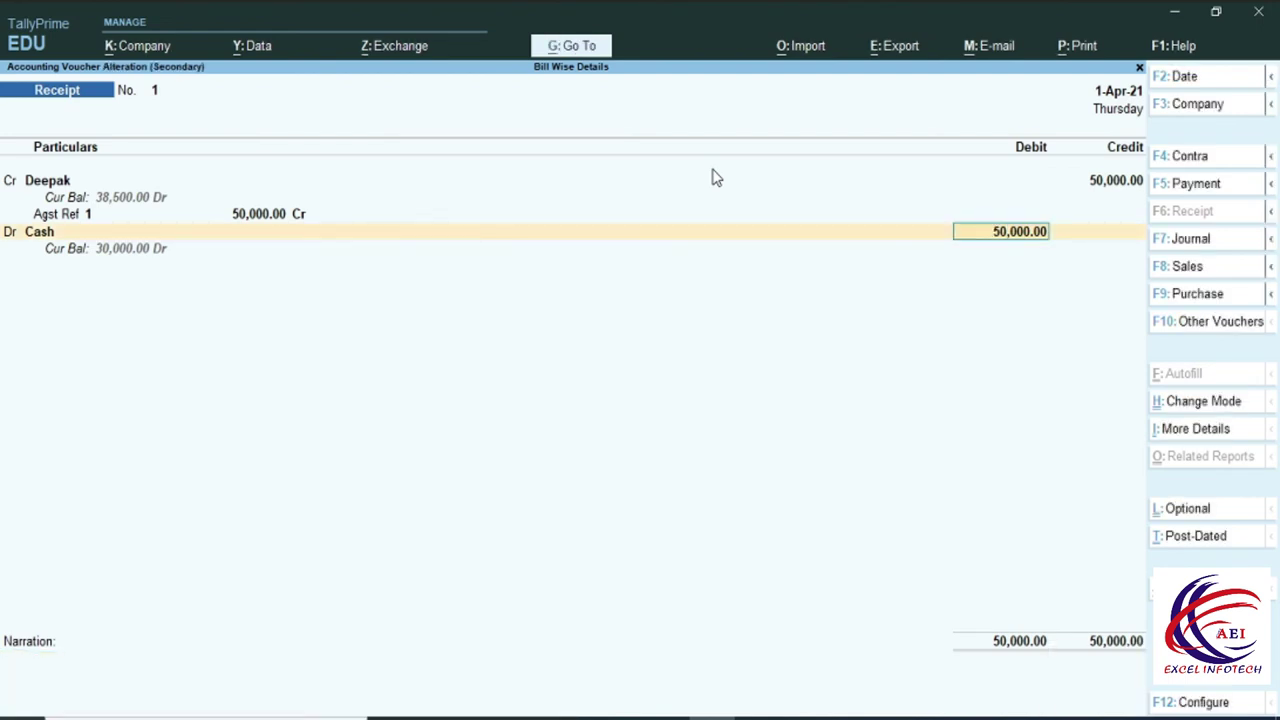
pyautogui.press('Return')
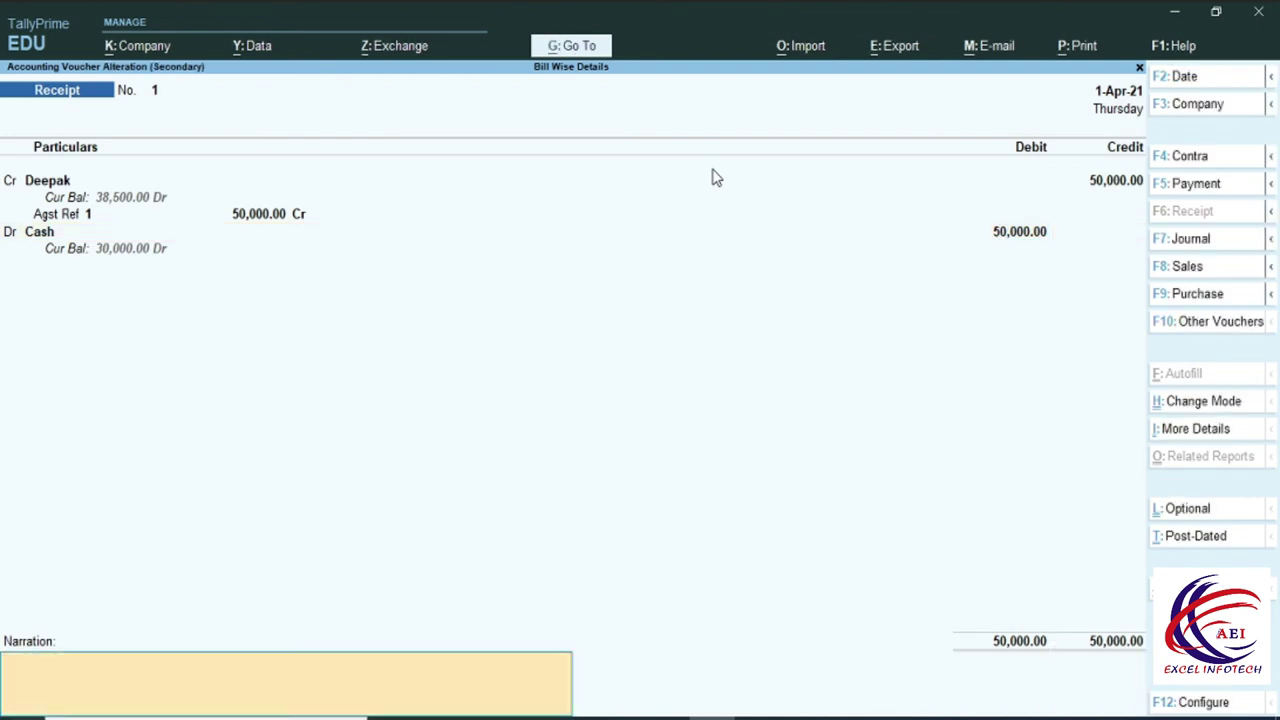
pyautogui.press('Return')
pyautogui.press('Return')
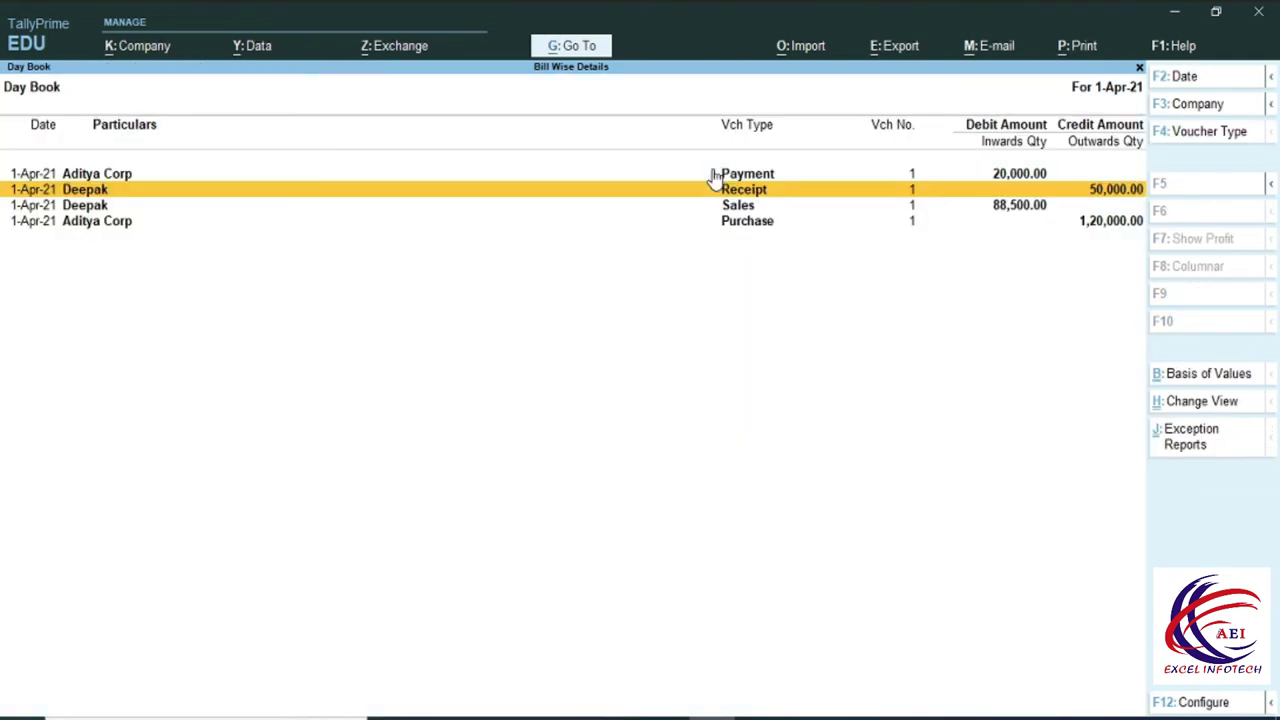
# Step: From a new Receipt voucher, create a ledger with the new customer's name under Sundry Debtors
pyautogui.hotkey('alt', 'c')
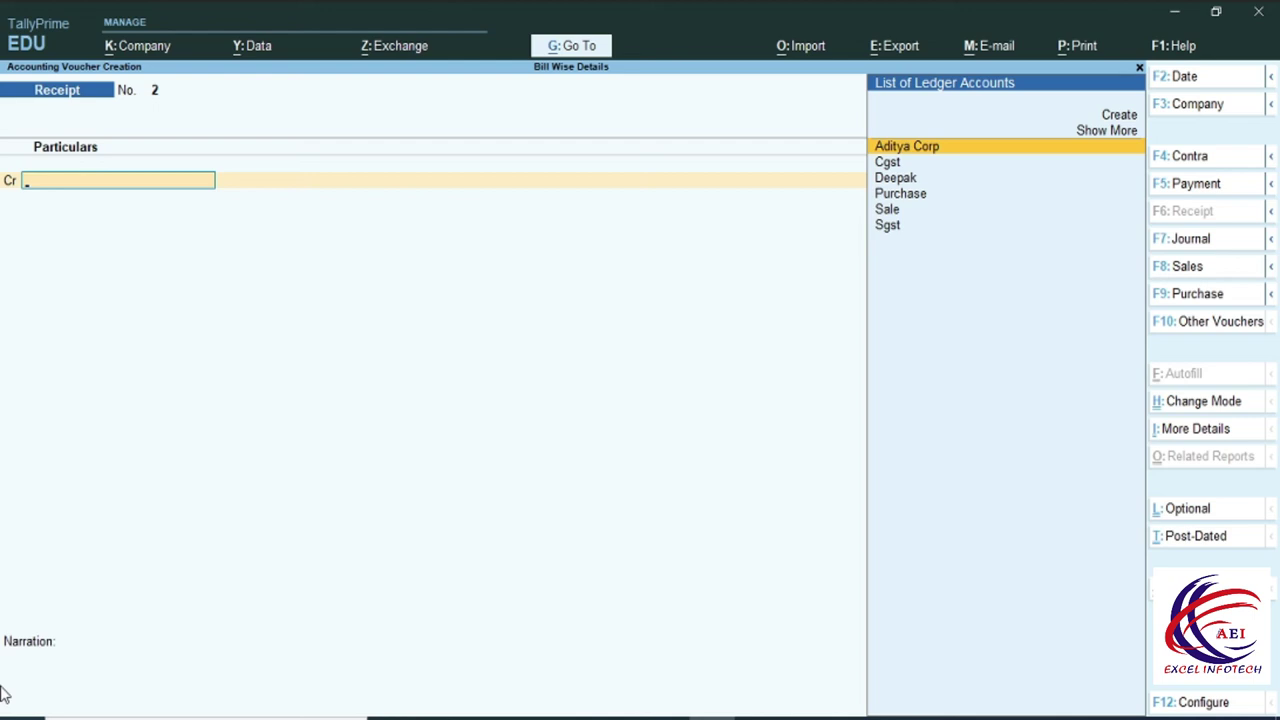
pyautogui.press('alt')
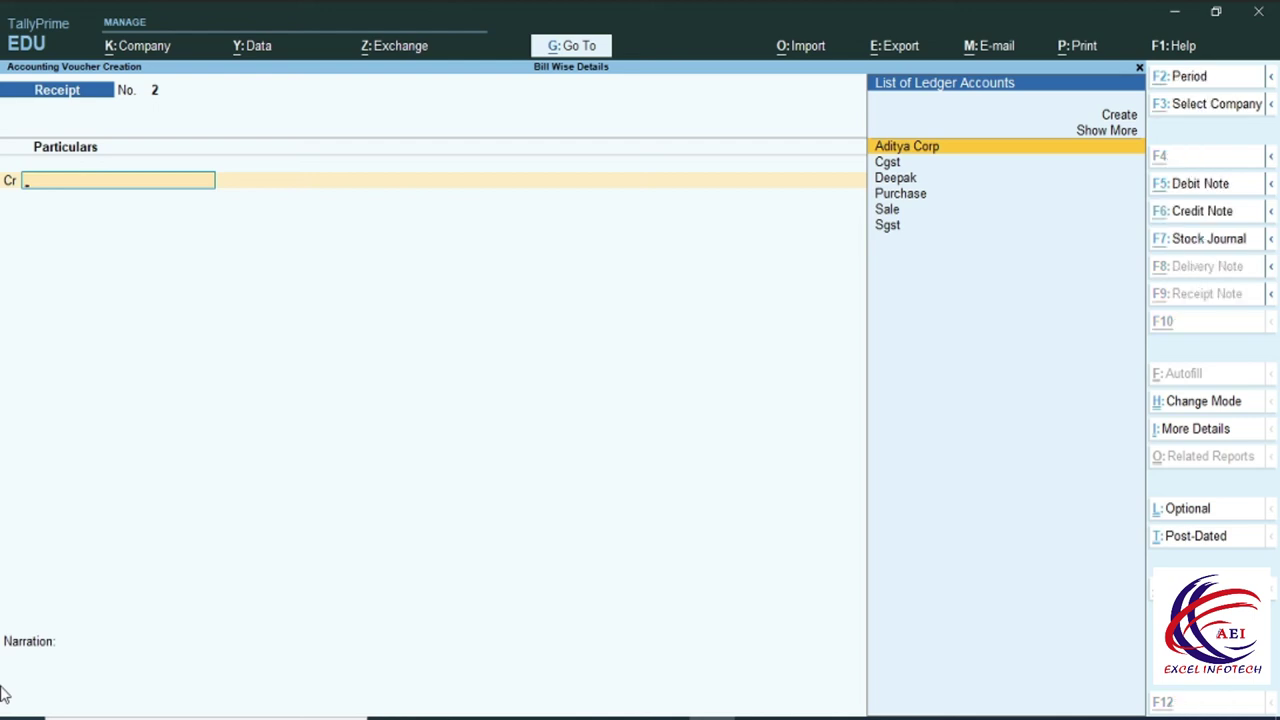
pyautogui.hotkey('alt', 'c')
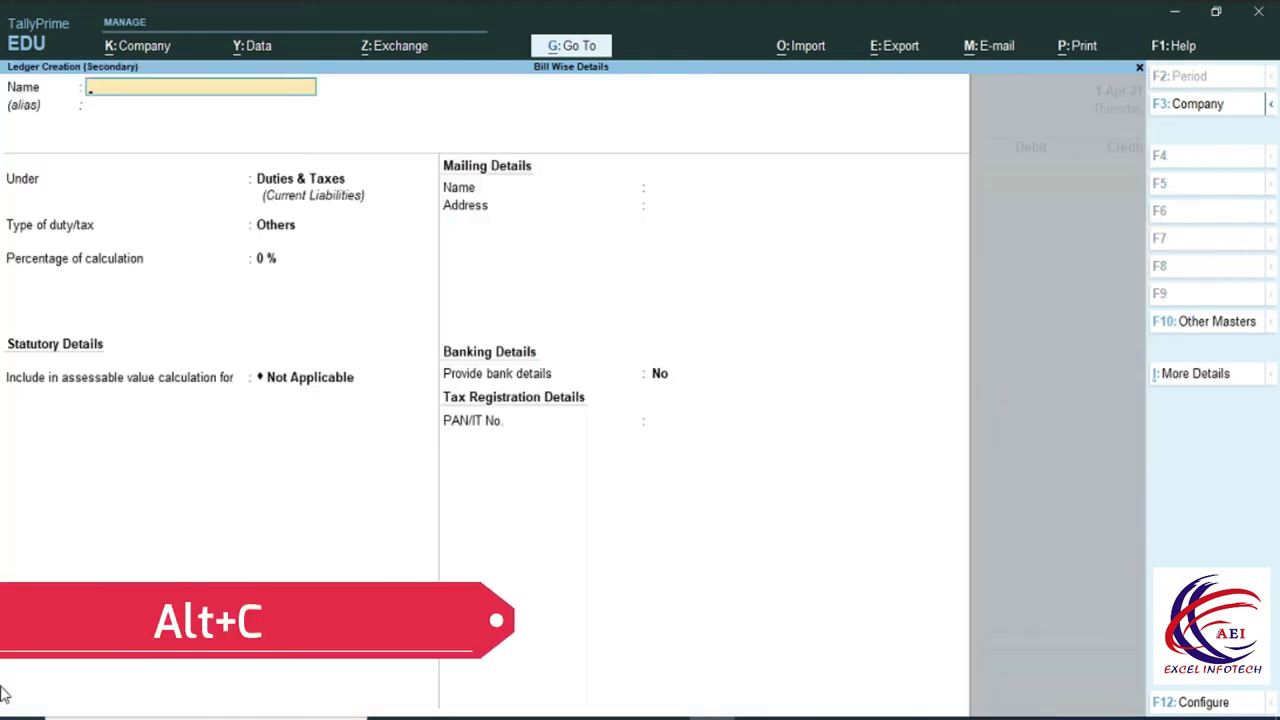
pyautogui.write('Aman')
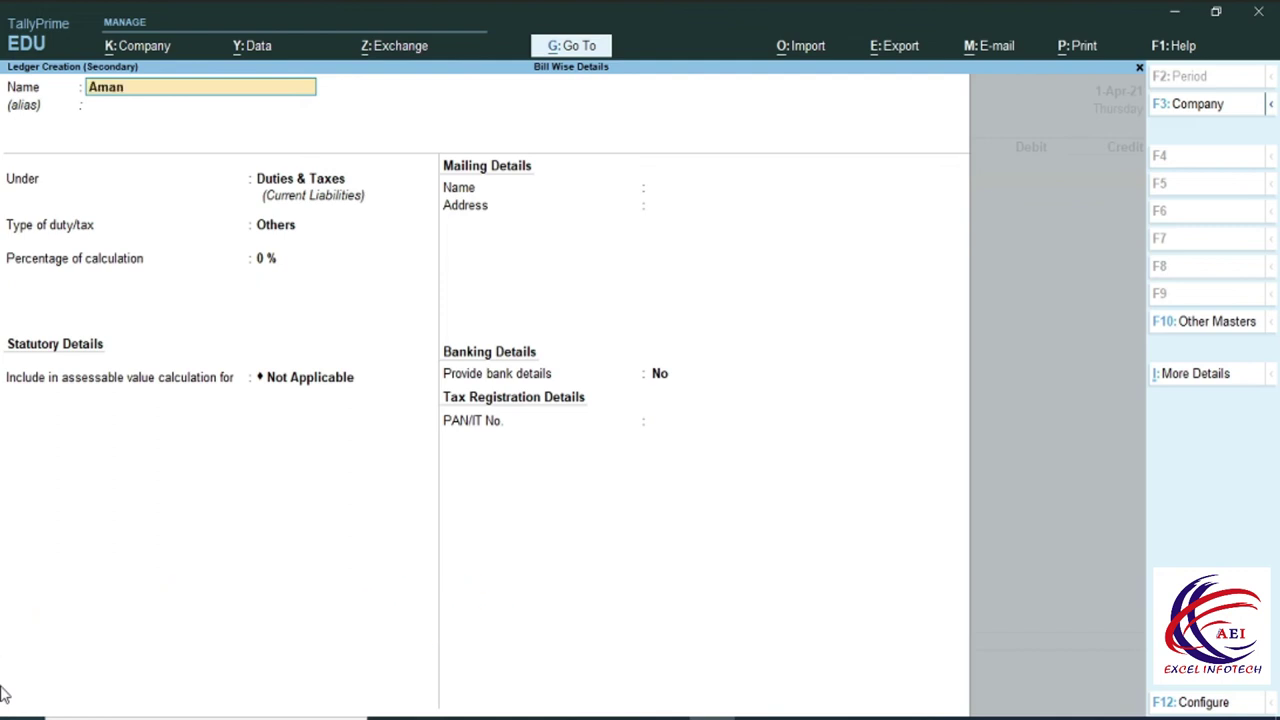
pyautogui.press('Return')
pyautogui.write('S')
pyautogui.press('Down')
pyautogui.press('Down')
pyautogui.press('Down')
pyautogui.press('Down')
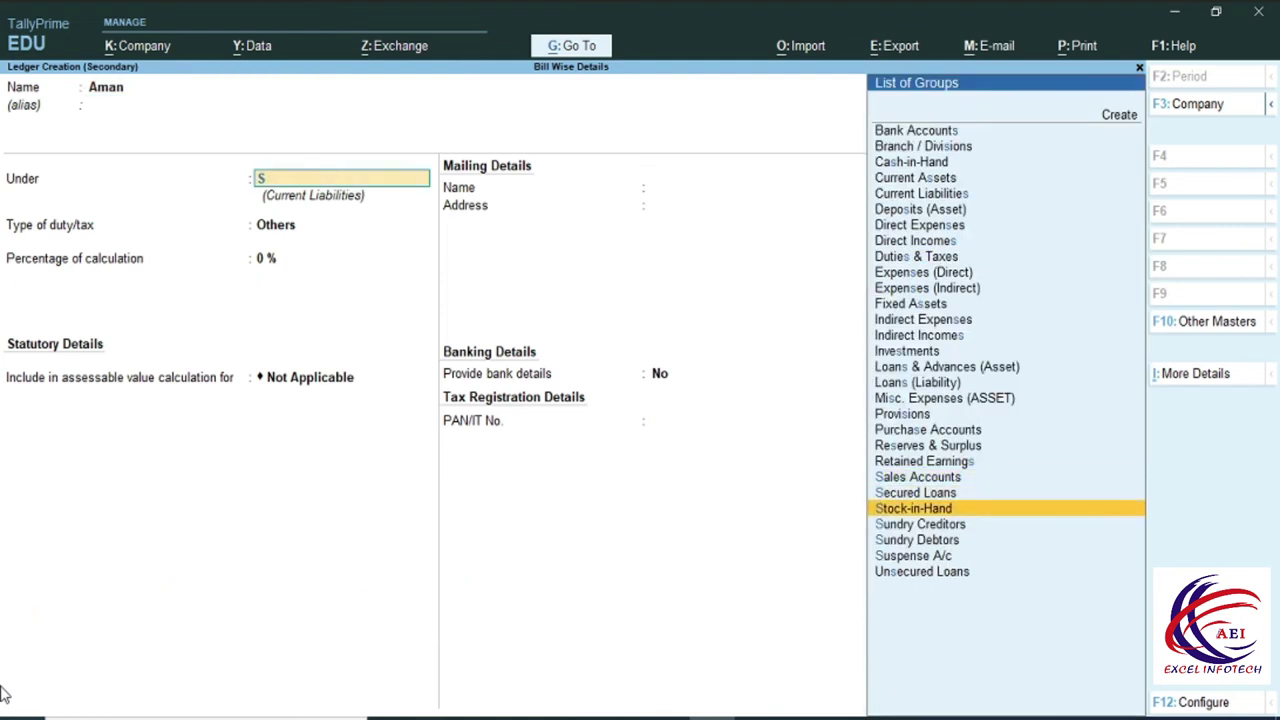
pyautogui.press('Return')
# Step: Keep Maintain balances bill-by-bill at Yes with no default credit period, and save the customer ledger into the receipt
pyautogui.press('Return')
pyautogui.press('Return')
pyautogui.press('Return')
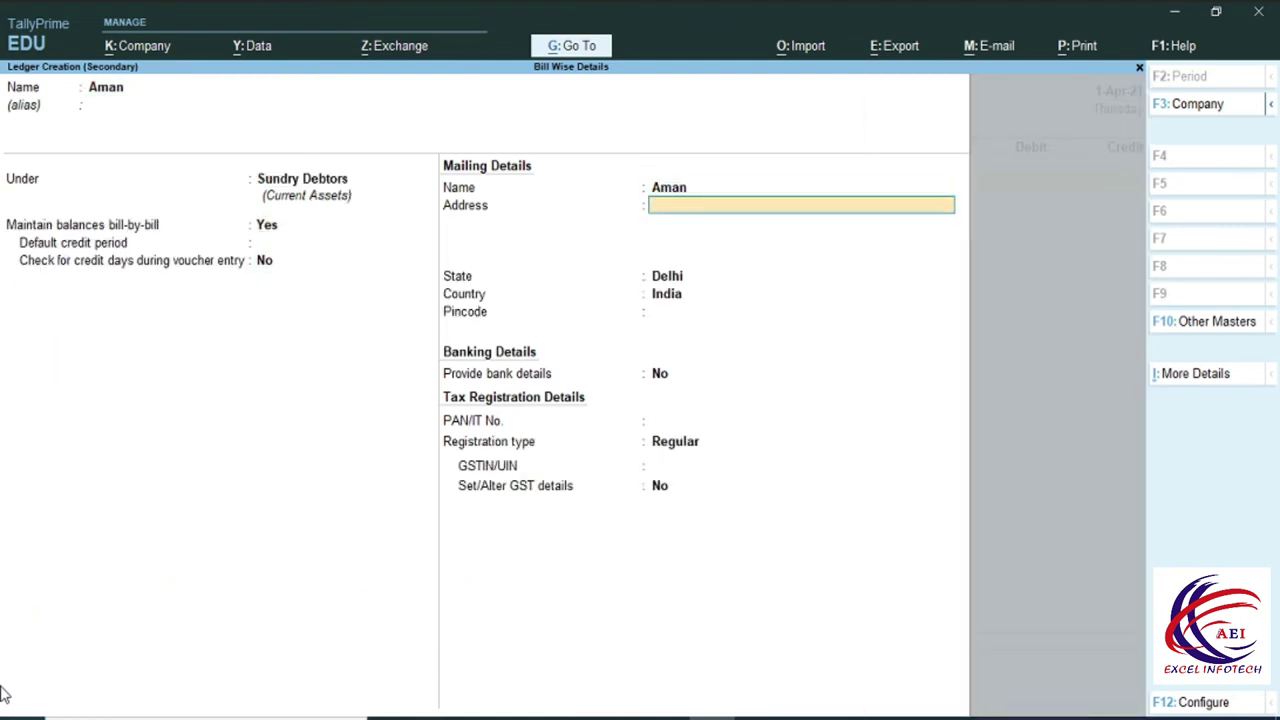
pyautogui.hotkey('ctrl', 'a')
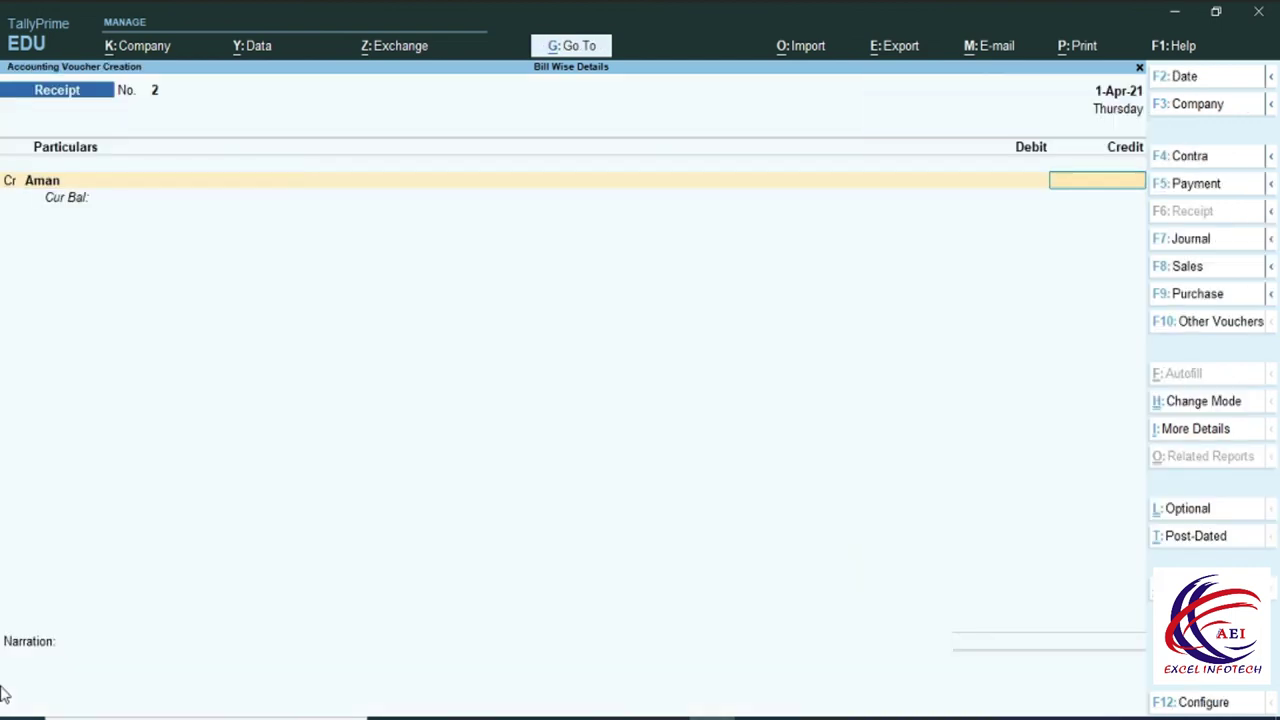
# Step: Credit the new customer's ledger with 5,00,000 and allocate the full amount as an Advance under reference 2 with no due date
pyautogui.write('500000')
pyautogui.press('Return')
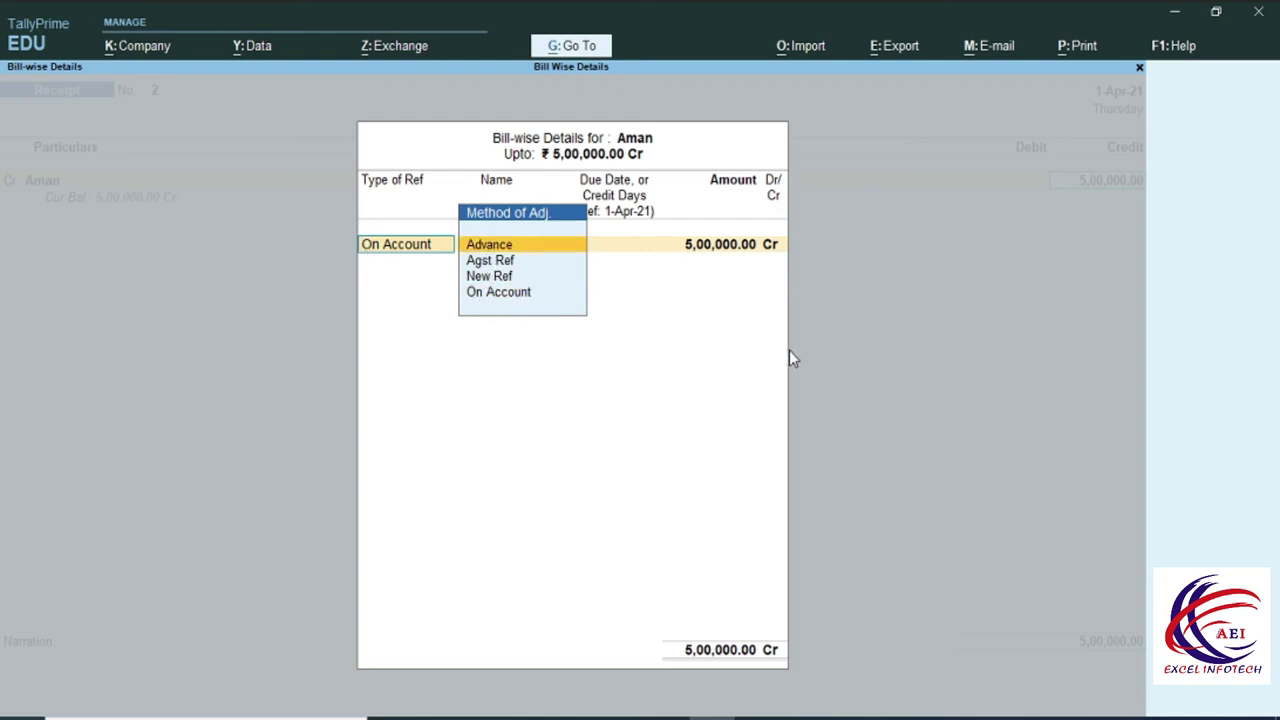
pyautogui.click(503, 252)
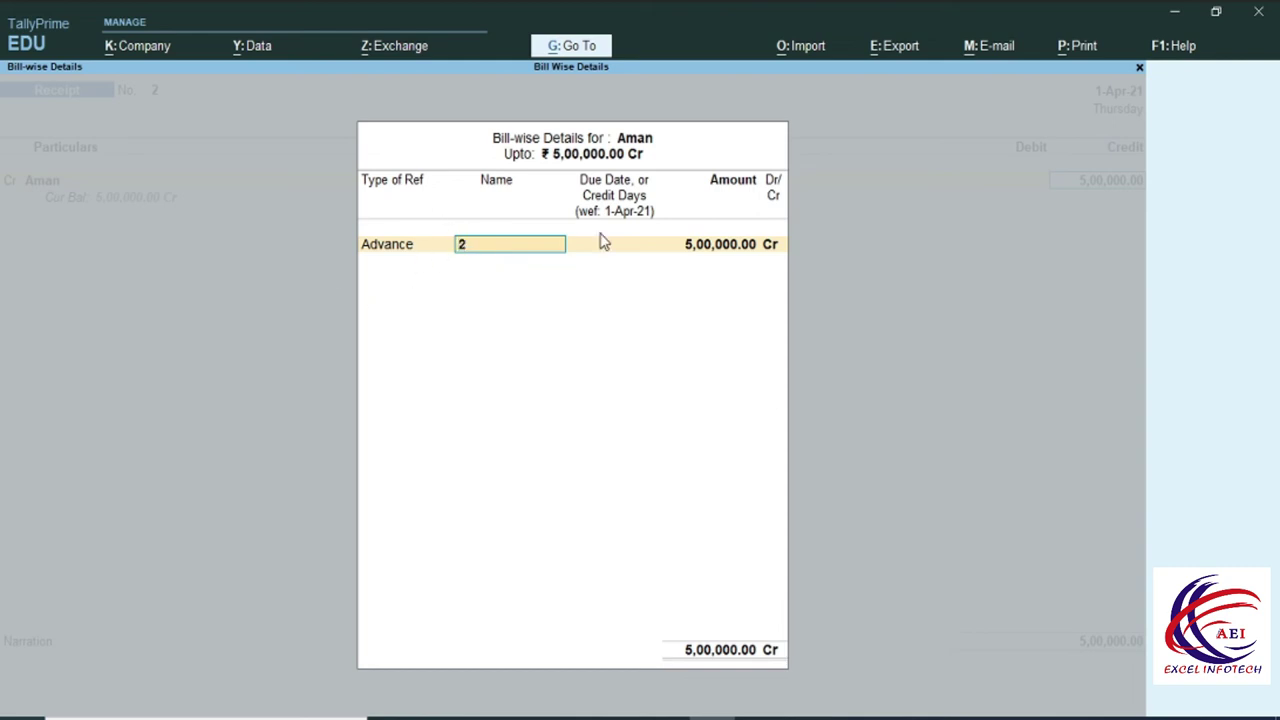
pyautogui.press('Return')
pyautogui.press('Return')
pyautogui.press('Return')
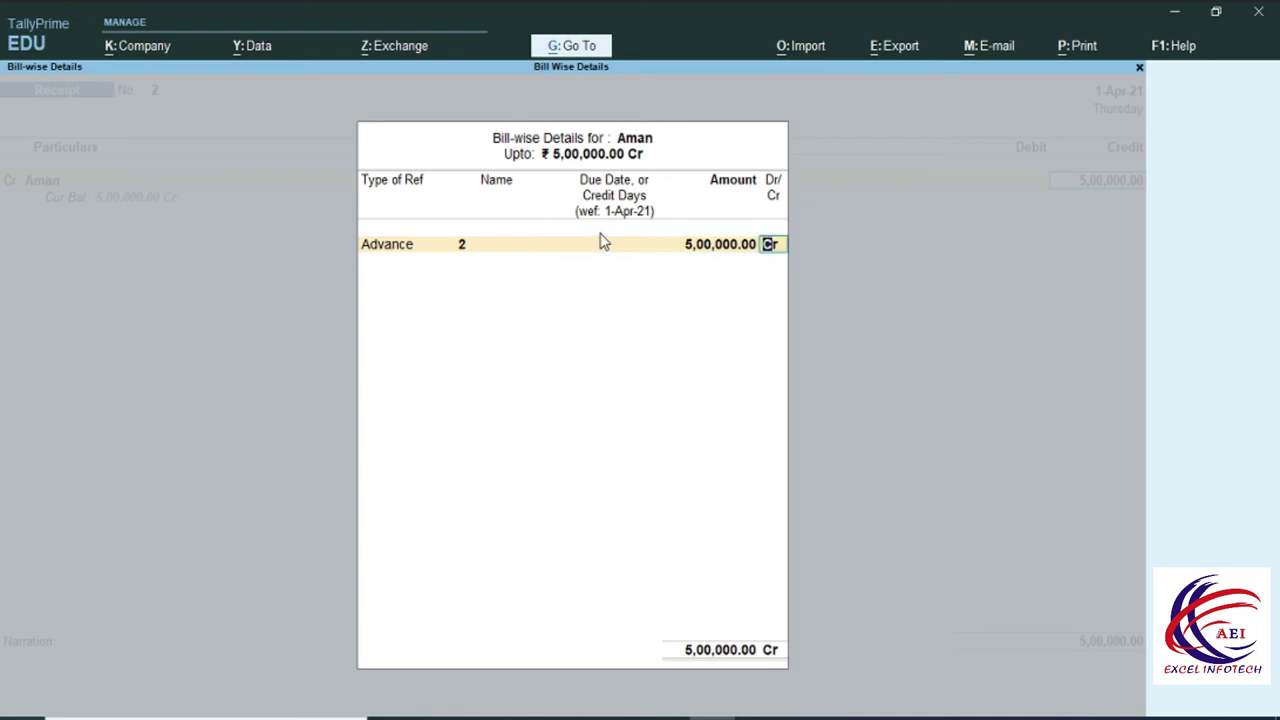
pyautogui.press('Return')
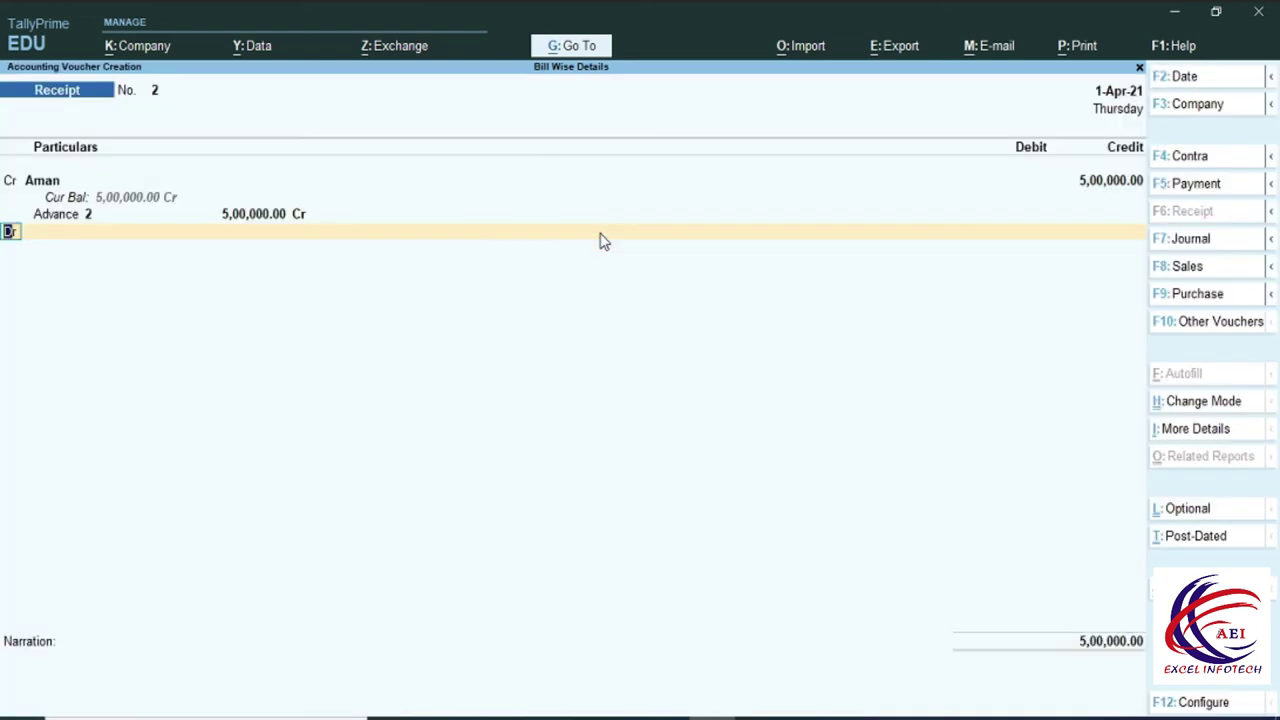
# Step: Debit the Cash ledger with the receipt amount corrected to 50,000, and save the voucher without a narration
pyautogui.press('Return')
pyautogui.write('c')
pyautogui.press('Down')
pyautogui.press('Return')
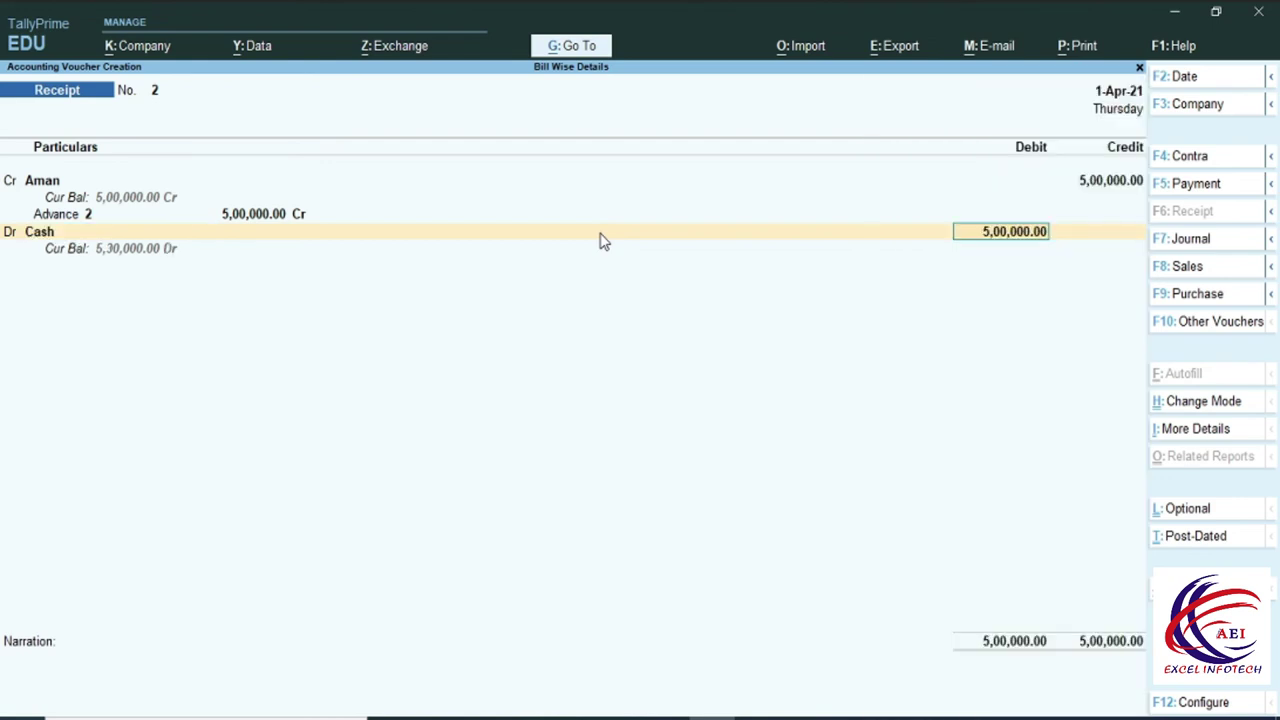
pyautogui.press('Return')
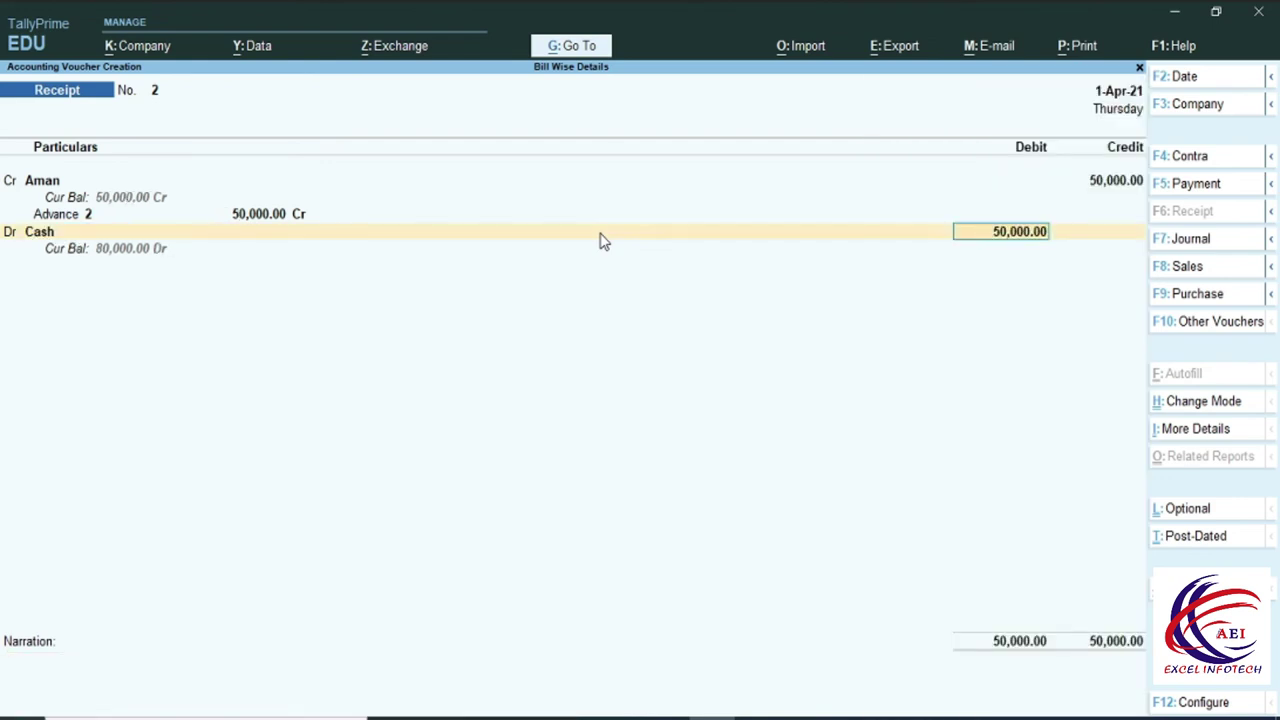
pyautogui.press('Return')
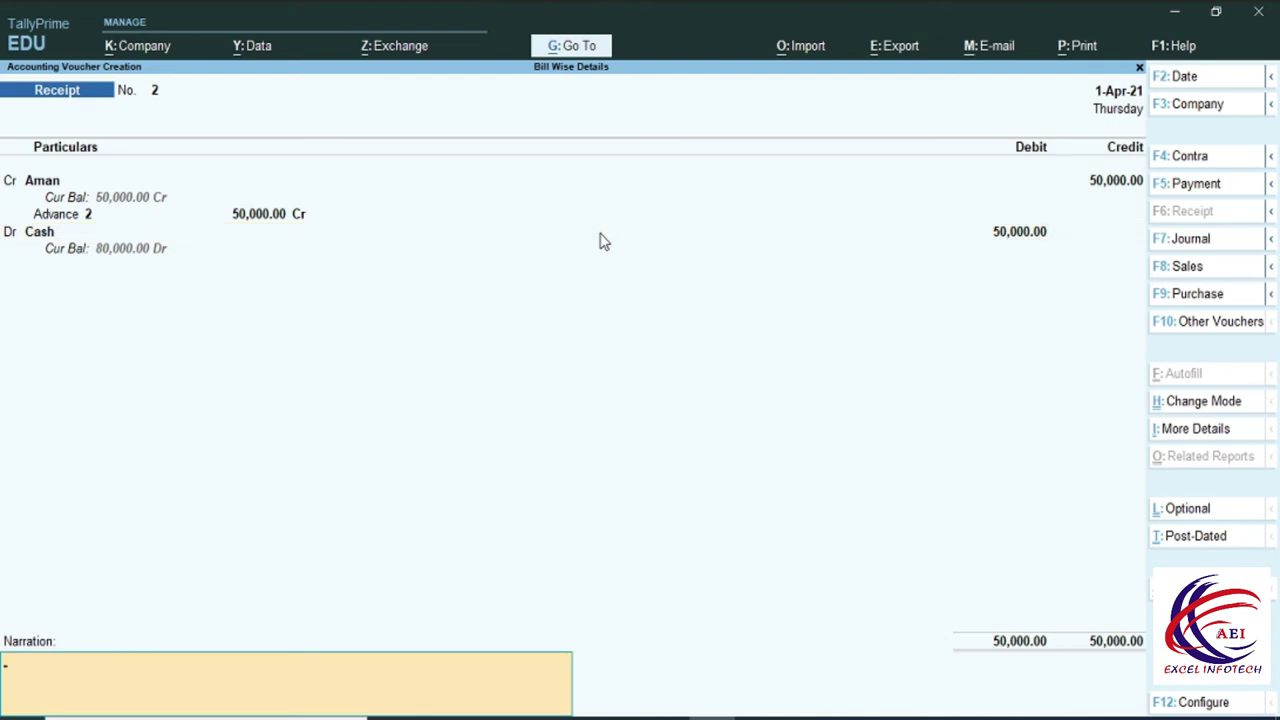
pyautogui.press('Return')
pyautogui.press('Return')
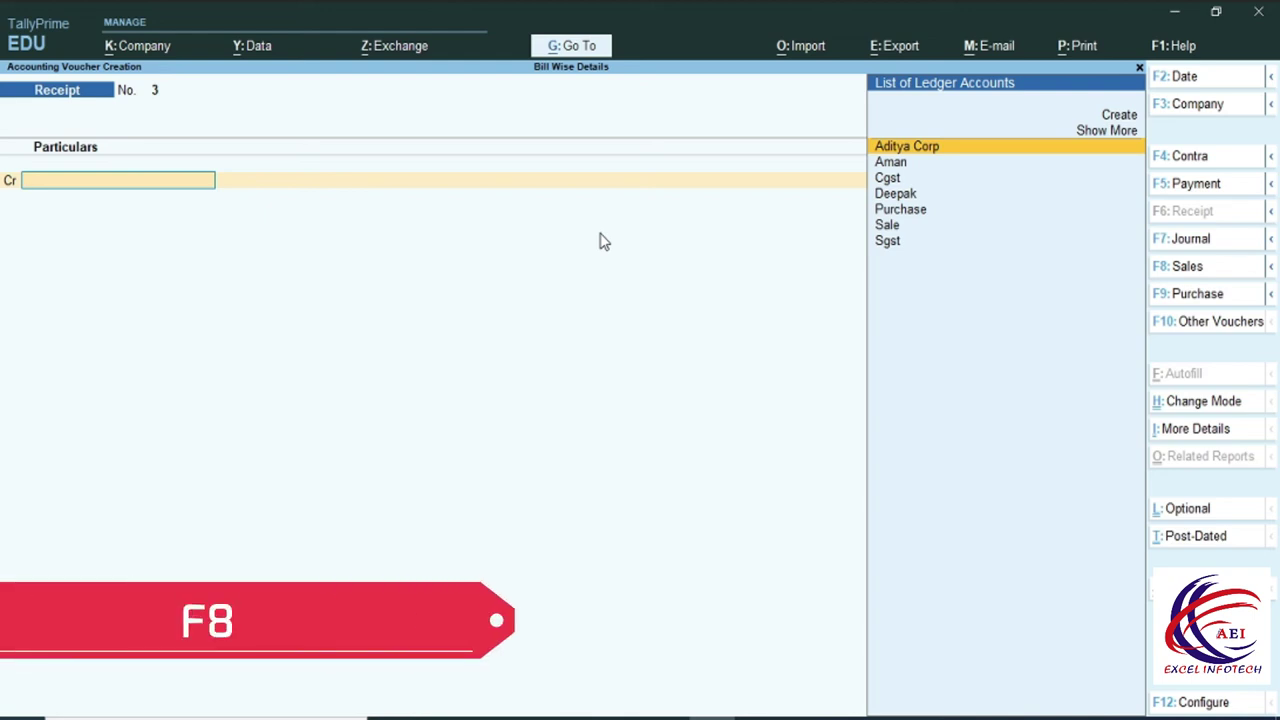
# Step: Start a Sales voucher with the customer who paid the advance as the party, leaving all dispatch details blank
pyautogui.press('F8')
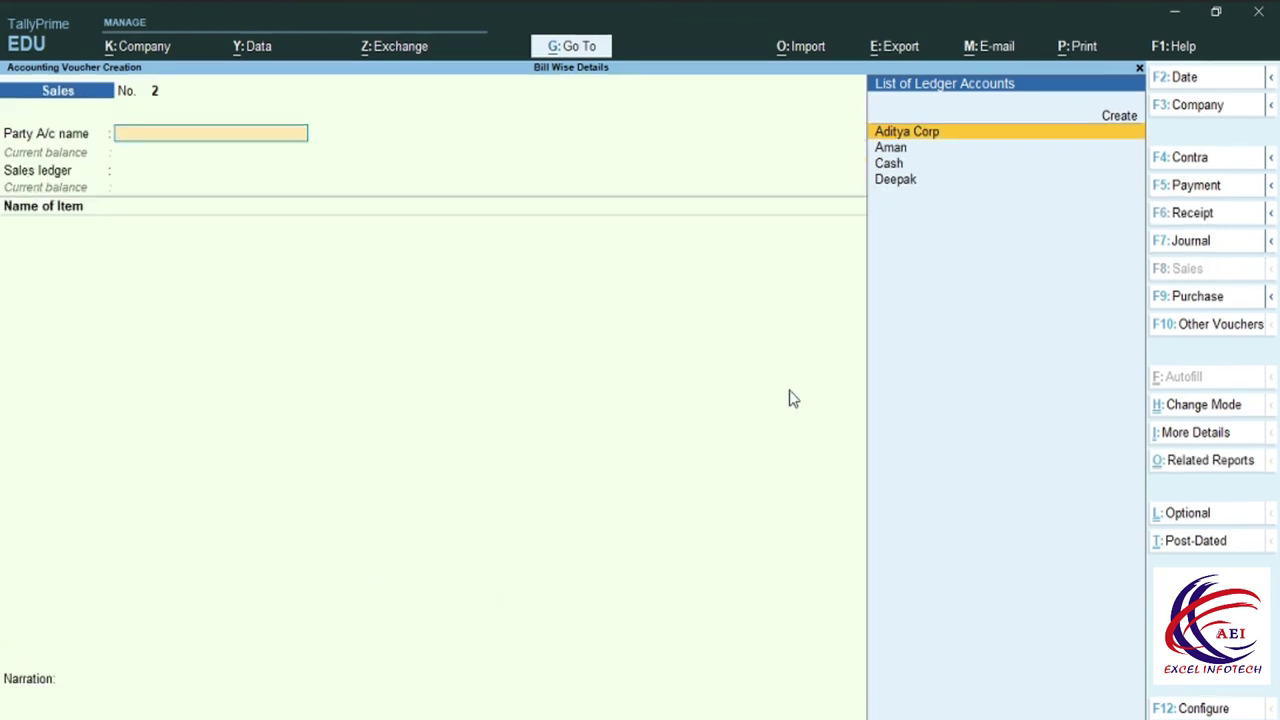
pyautogui.press('Down')
pyautogui.press('Return')
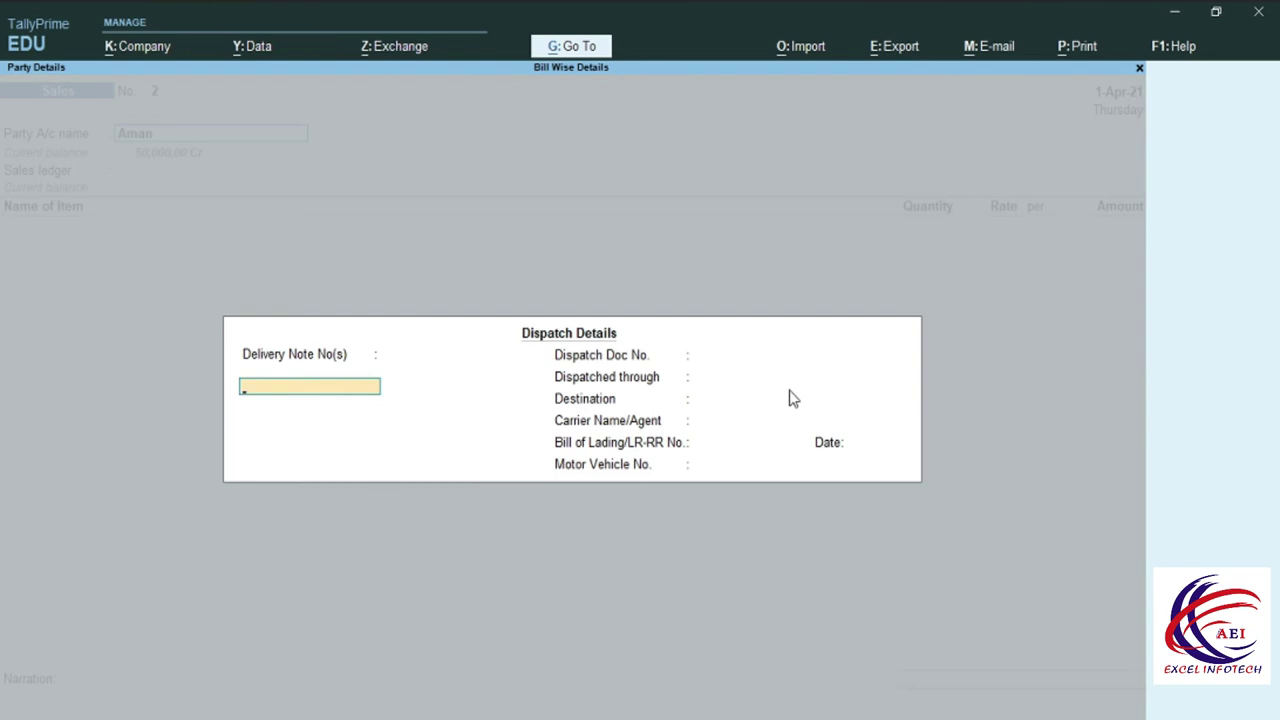
pyautogui.press('Return')
pyautogui.press('Return')
pyautogui.press('Return')
pyautogui.press('Return')
pyautogui.press('Return')
pyautogui.press('Return')
pyautogui.press('Return')
pyautogui.press('Return')
pyautogui.press('Return')
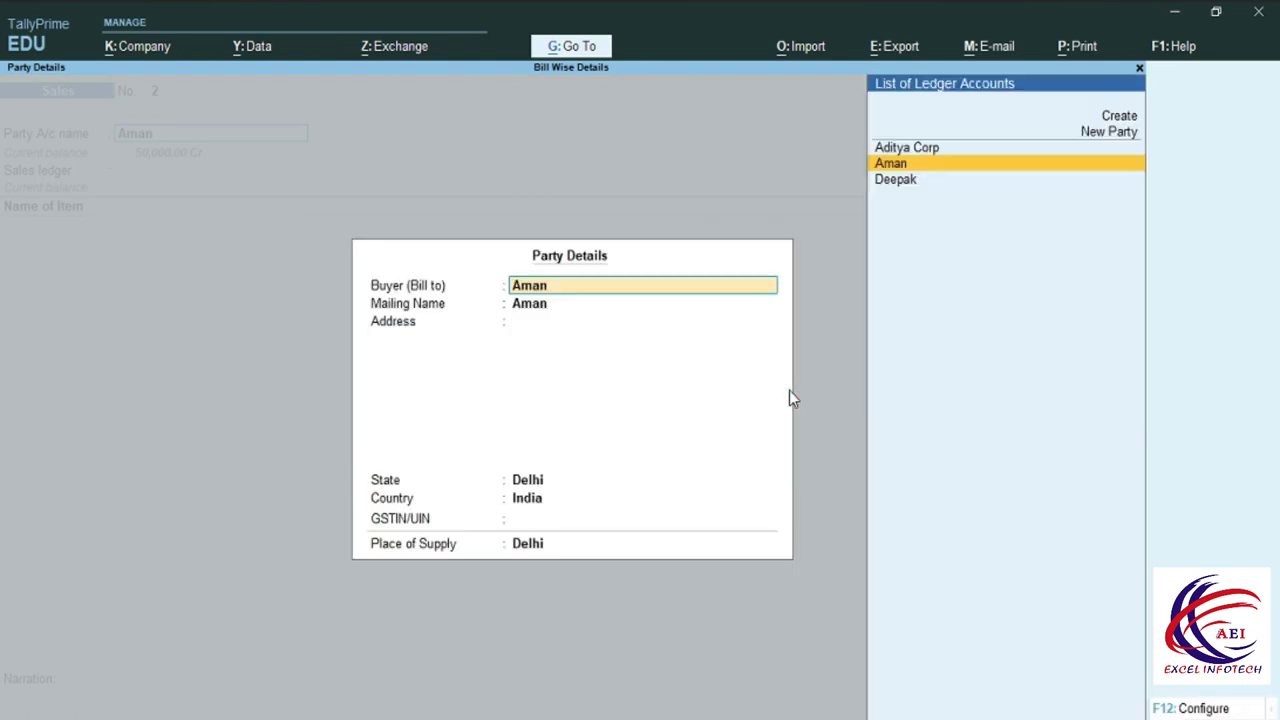
# Step: Accept the buyer's default party details and choose Sale as the sales ledger
pyautogui.press('Return')
pyautogui.press('Return')
pyautogui.press('Return')
pyautogui.press('Return')
pyautogui.press('Return')
pyautogui.press('Return')
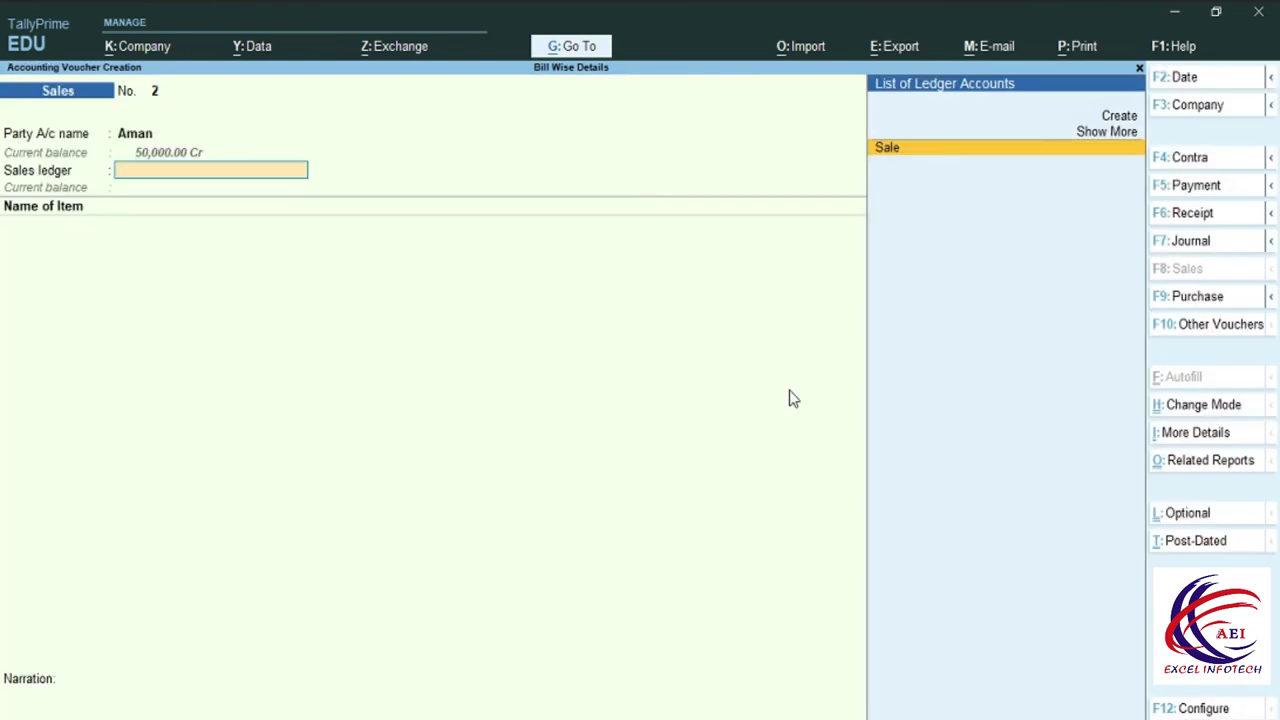
pyautogui.press('Return')
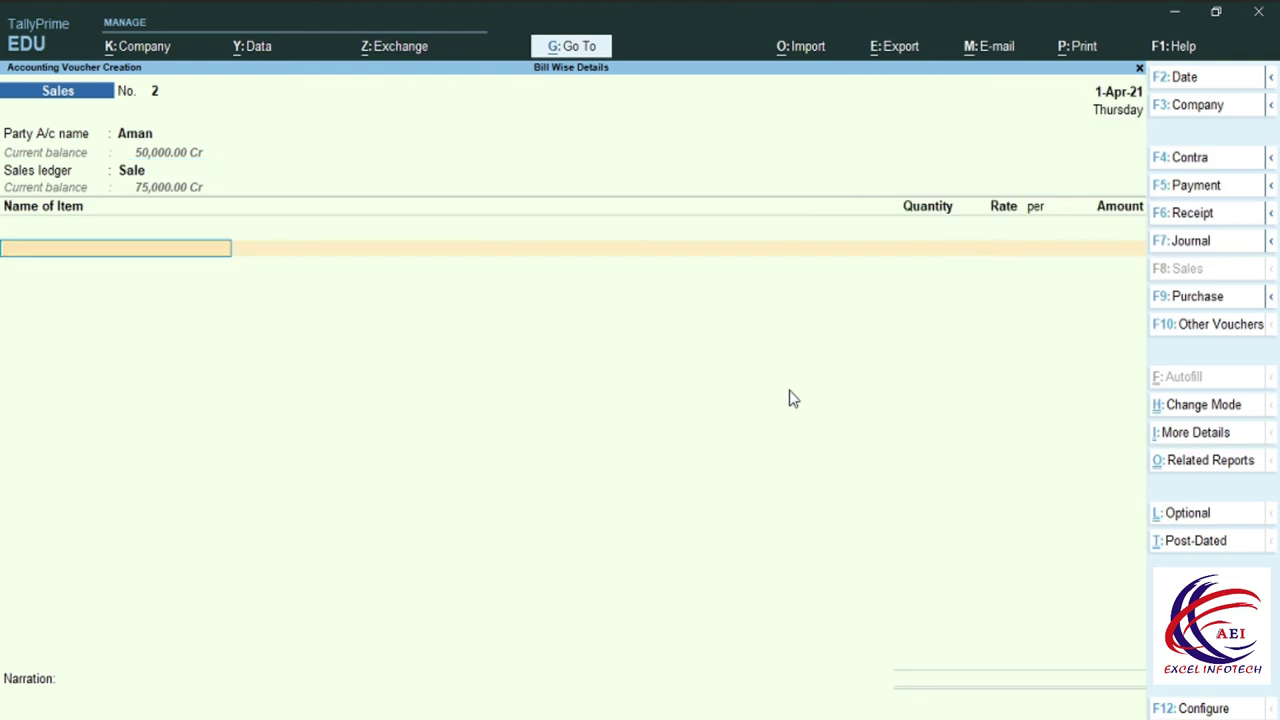
# Step: Add the stock item J7 with a quantity of 3 Pcs. at a rate of 15,000, and end the item list
pyautogui.press('Down')
pyautogui.press('Return')
pyautogui.press('Return')
pyautogui.write('3')
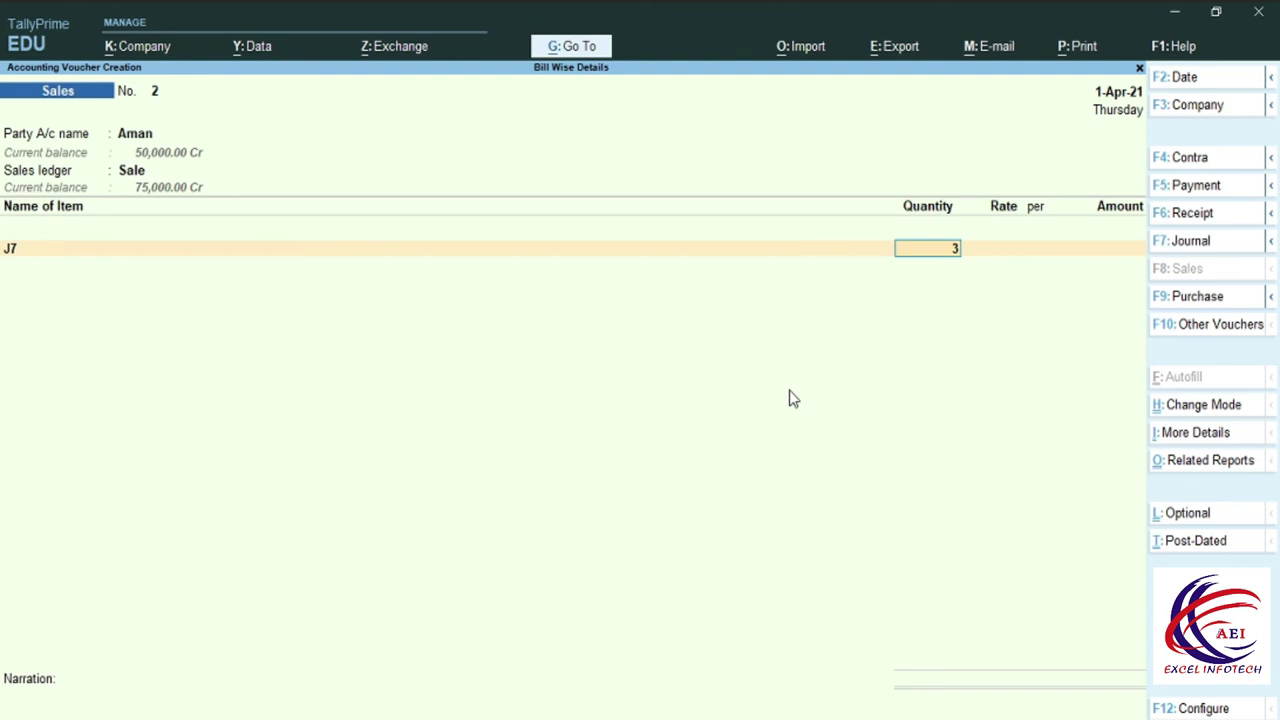
pyautogui.press('Return')
pyautogui.press('Return')
pyautogui.press('Return')
pyautogui.press('Return')
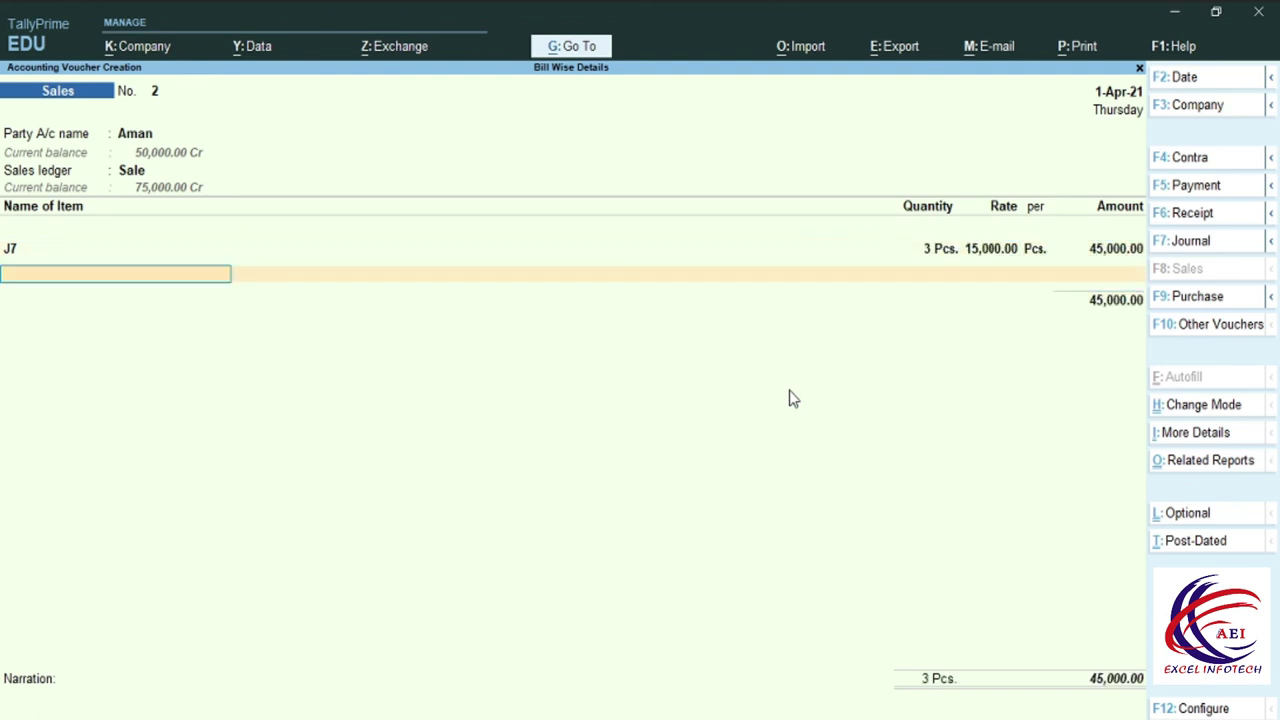
pyautogui.press('Return')
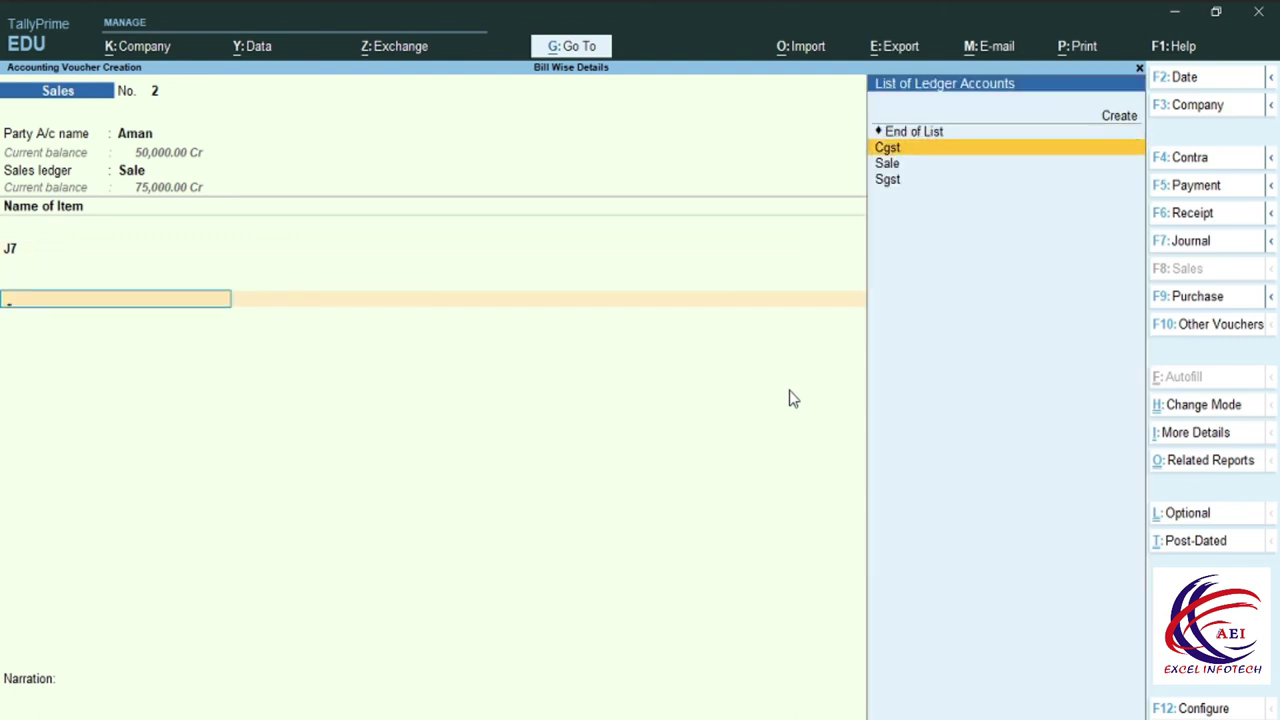
# Step: Add the Cgst and Sgst tax ledgers below the item, and set Provide GST/e-Way Bill details to No
pyautogui.press('Return')
pyautogui.press('Return')
pyautogui.press('Down')
pyautogui.press('Down')
pyautogui.press('Return')
pyautogui.press('Return')
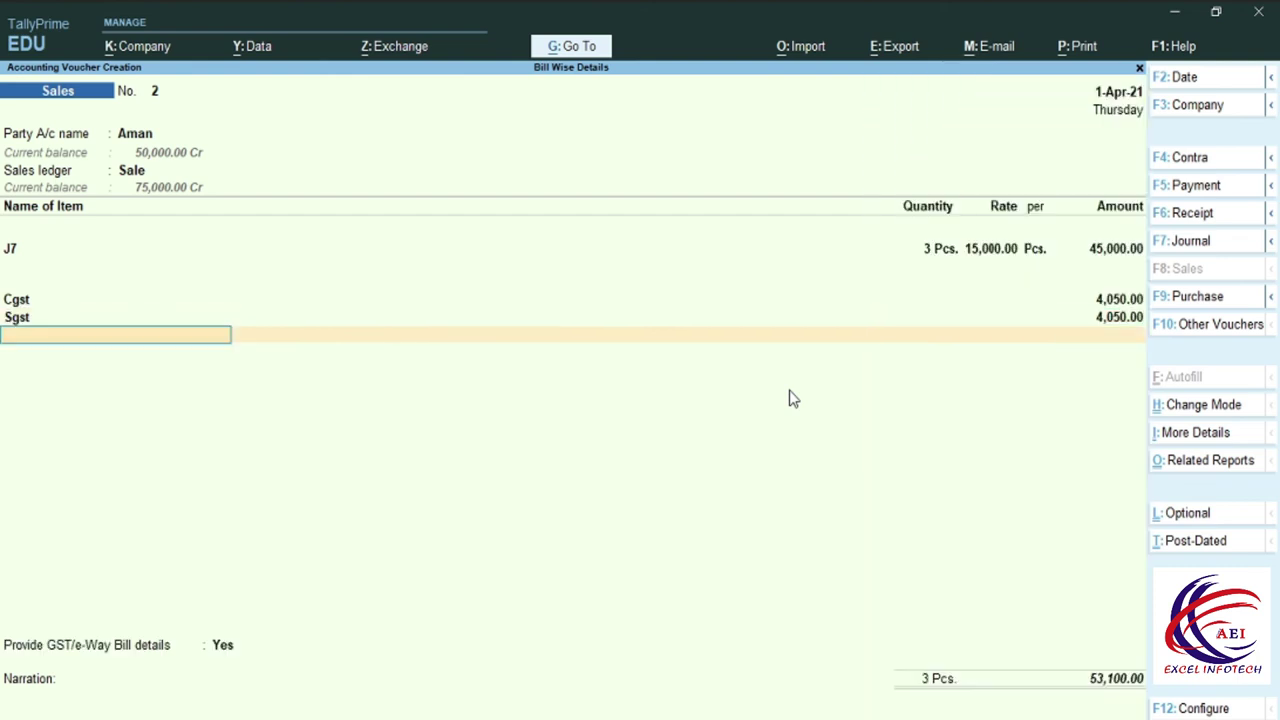
pyautogui.press('Return')
pyautogui.press('n')
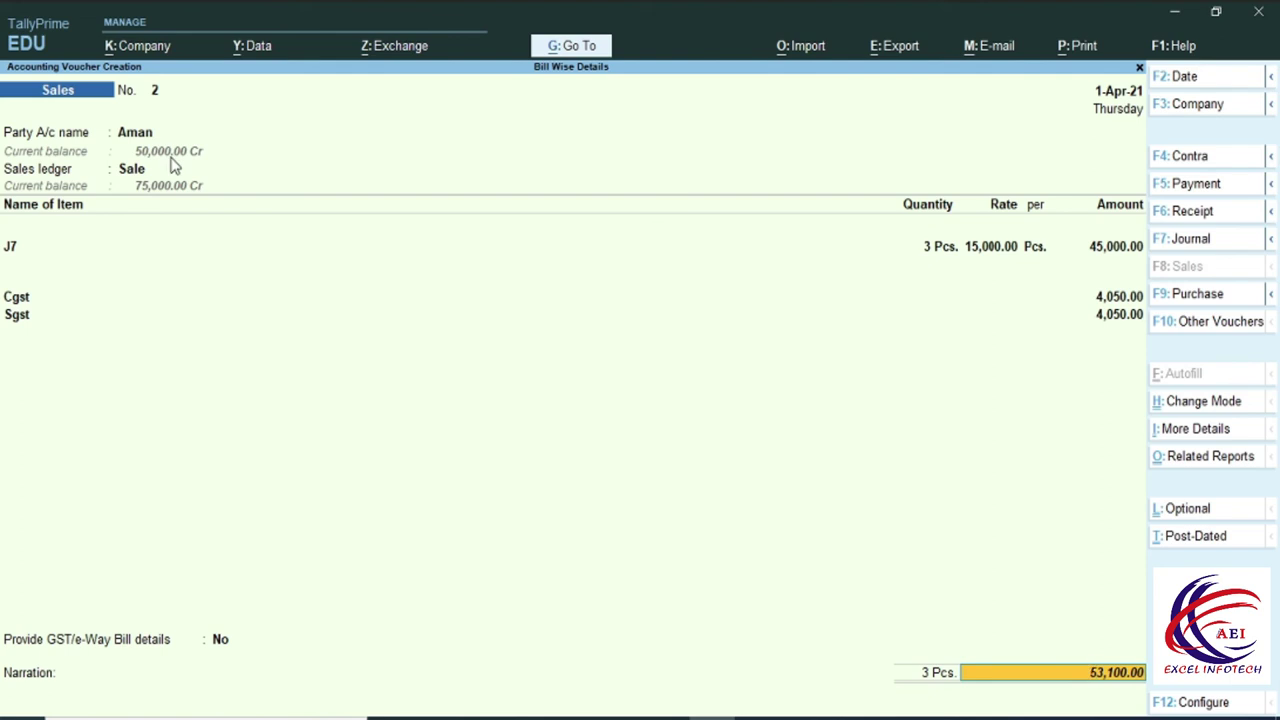
# Step: Allocate the full sale amount to the customer as New Ref 2 with no due date or credit days
pyautogui.press('Return')
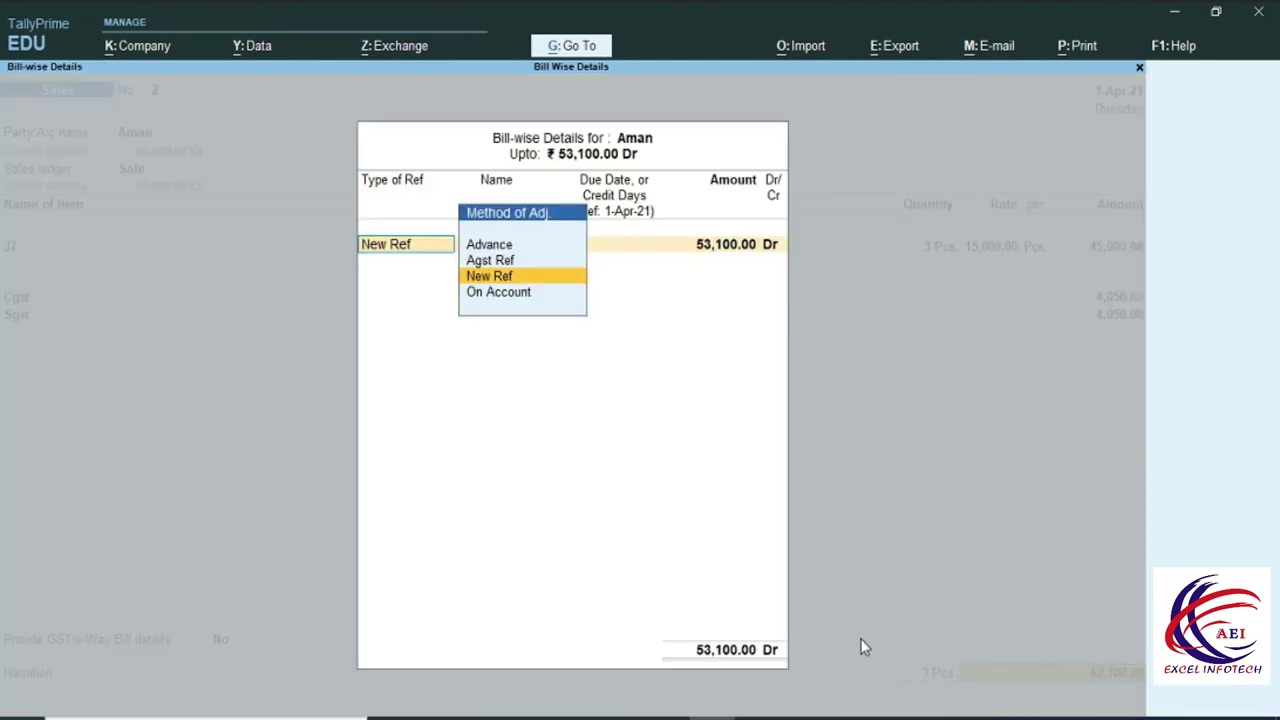
pyautogui.press('Return')
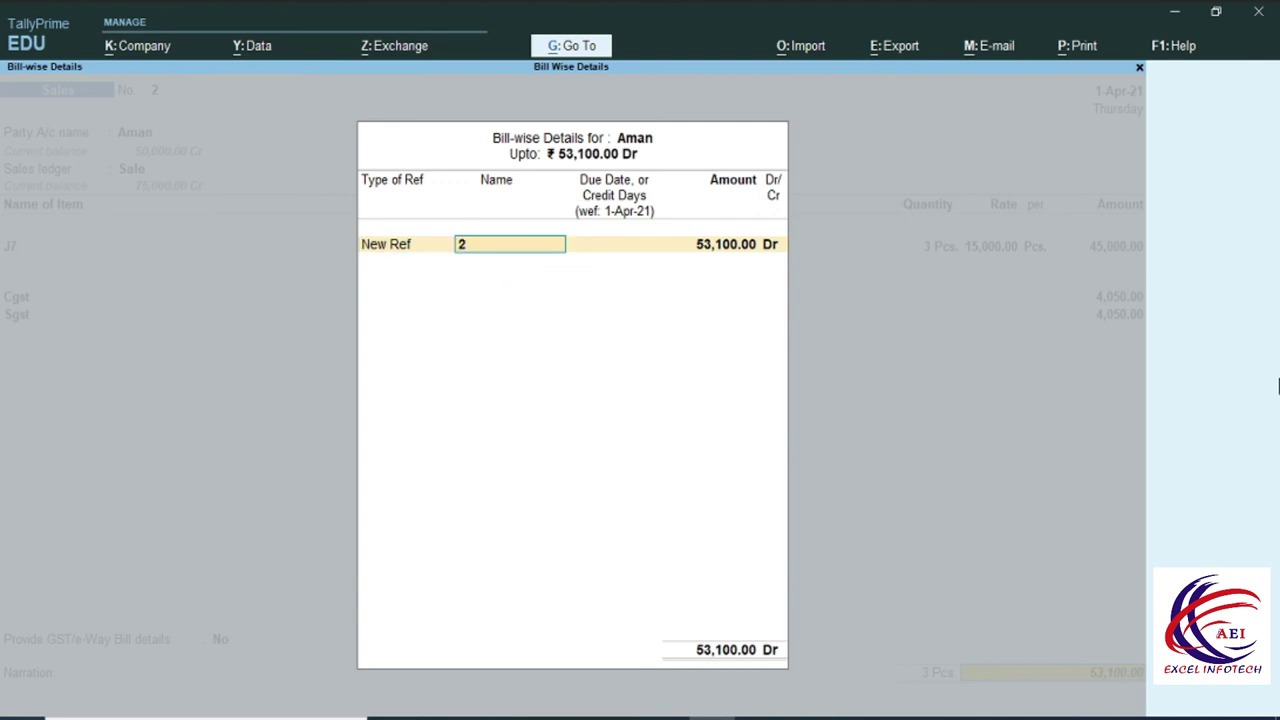
pyautogui.press('Return')
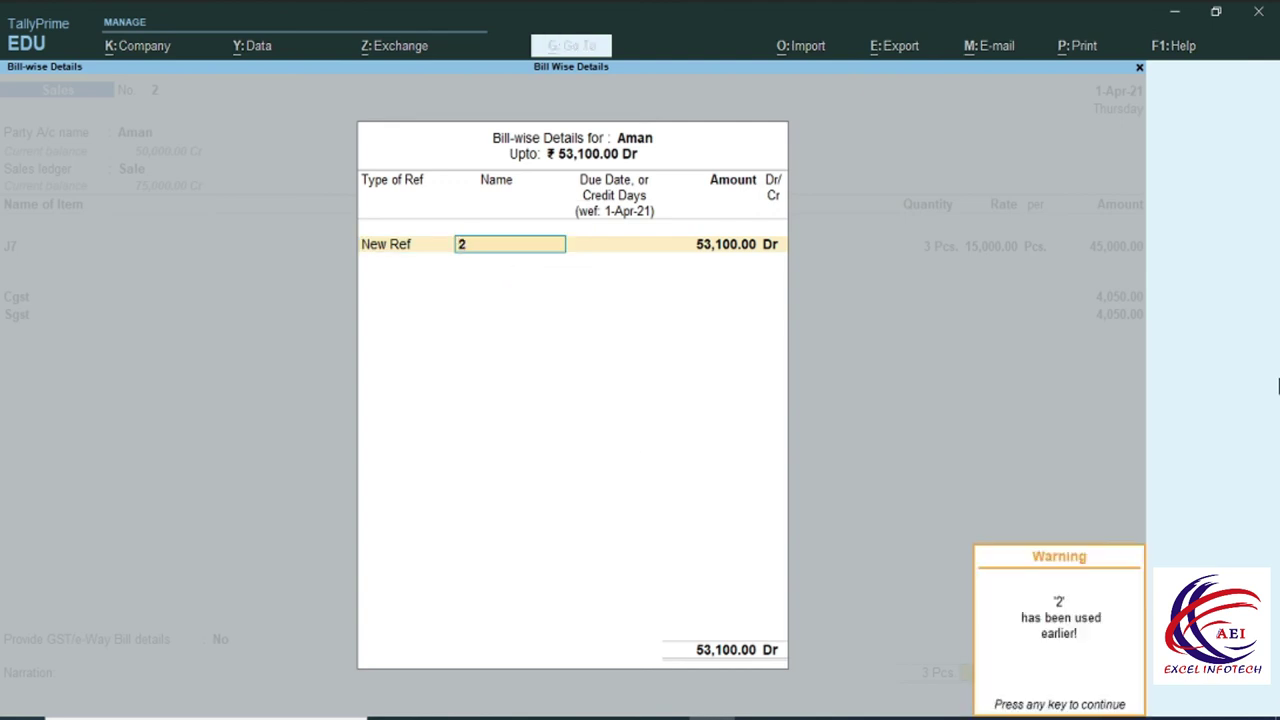
pyautogui.press('Return')
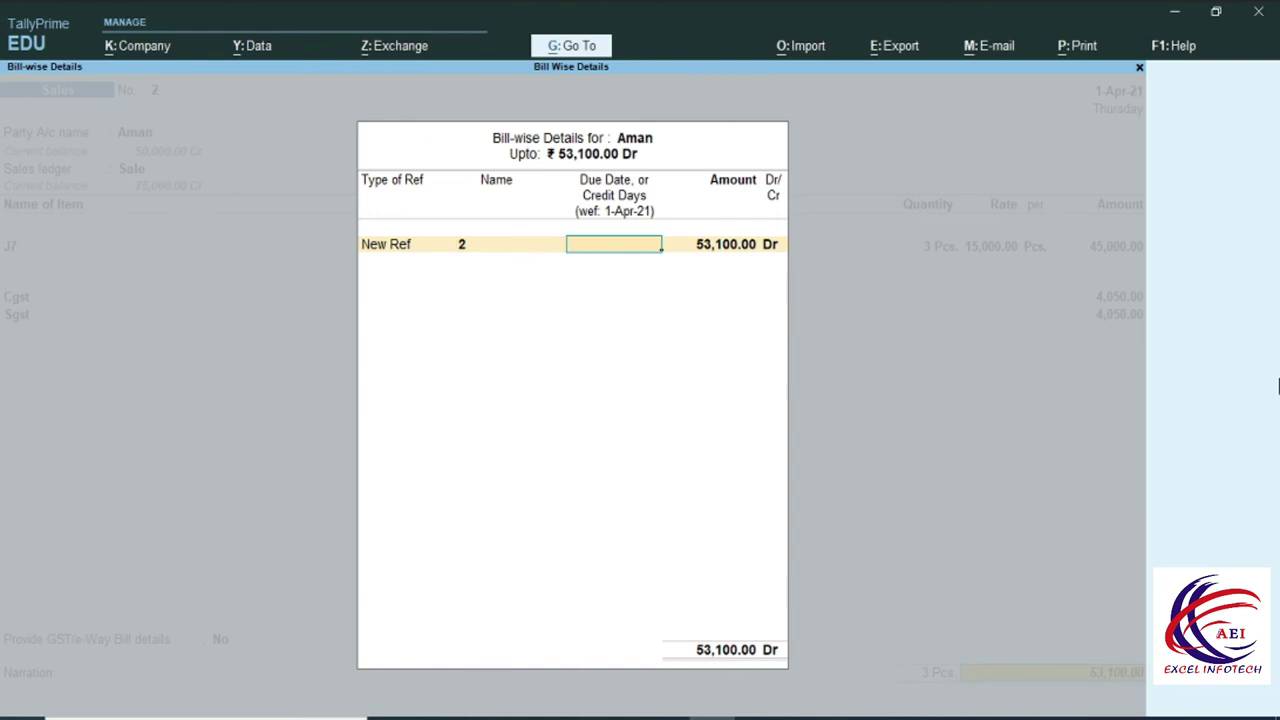
pyautogui.press('Return')
pyautogui.press('Return')
pyautogui.press('Return')
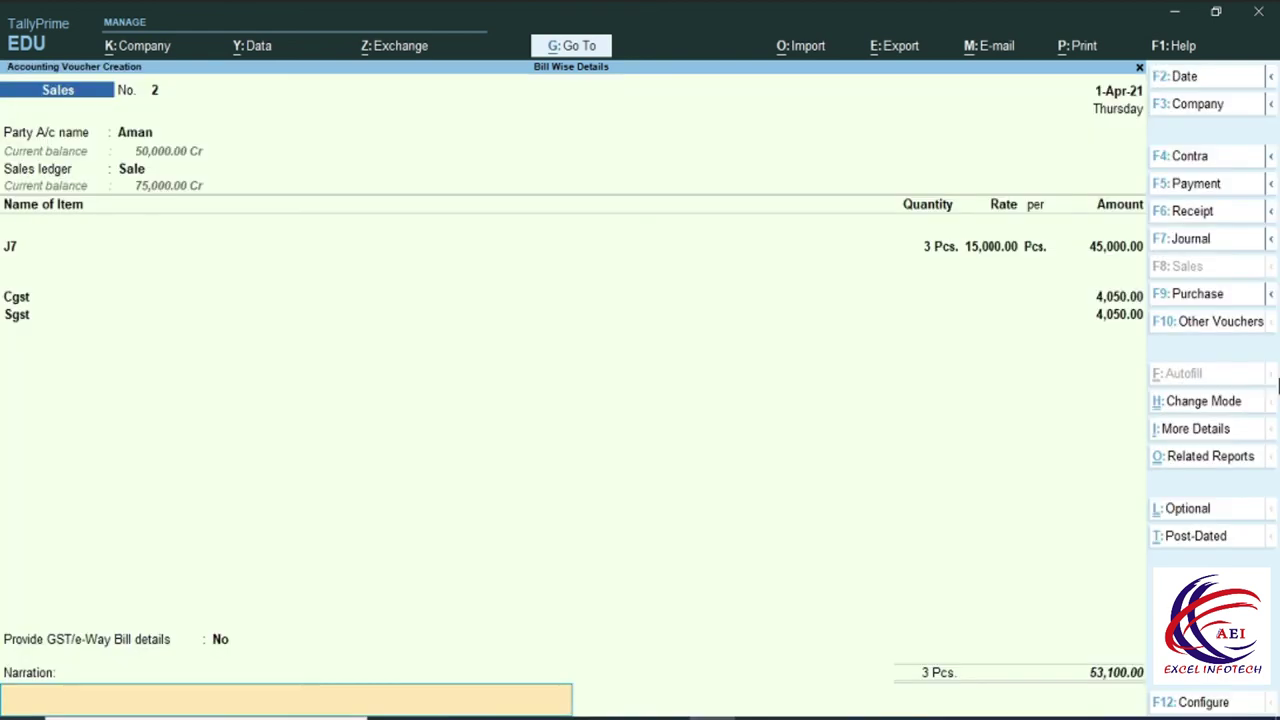
# Step: Leave the narration blank and save the sales voucher
pyautogui.press('Return')
pyautogui.press('Return')
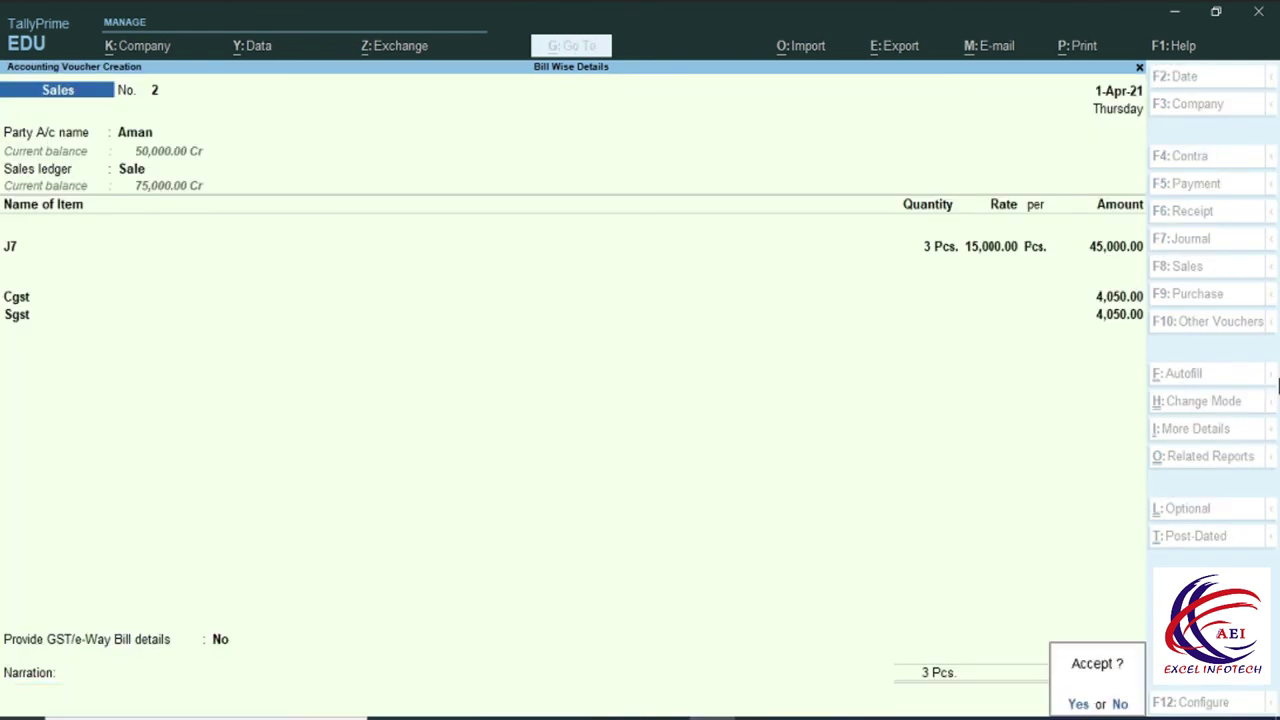
pyautogui.press('y')
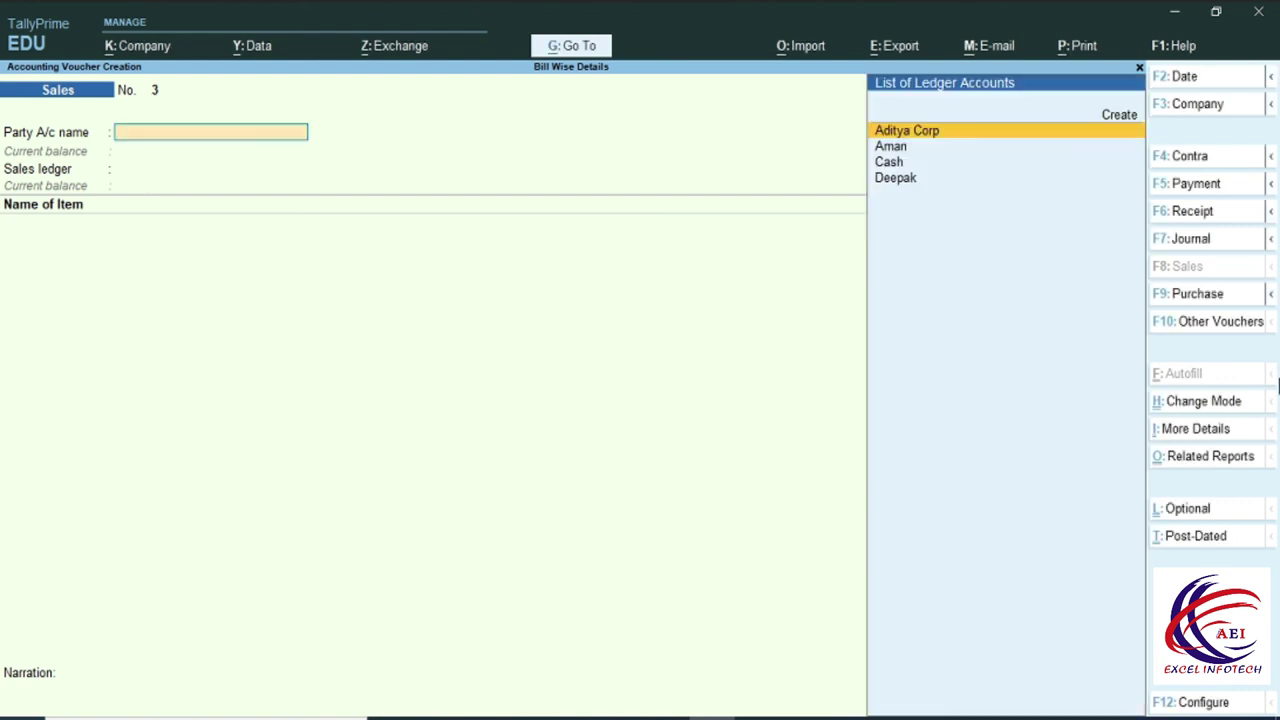
# Step: Check the customers' closing balances by drilling down the Balance Sheet through Current Assets to Sundry Debtors, and return to the Gateway of Tally
pyautogui.press('Escape')
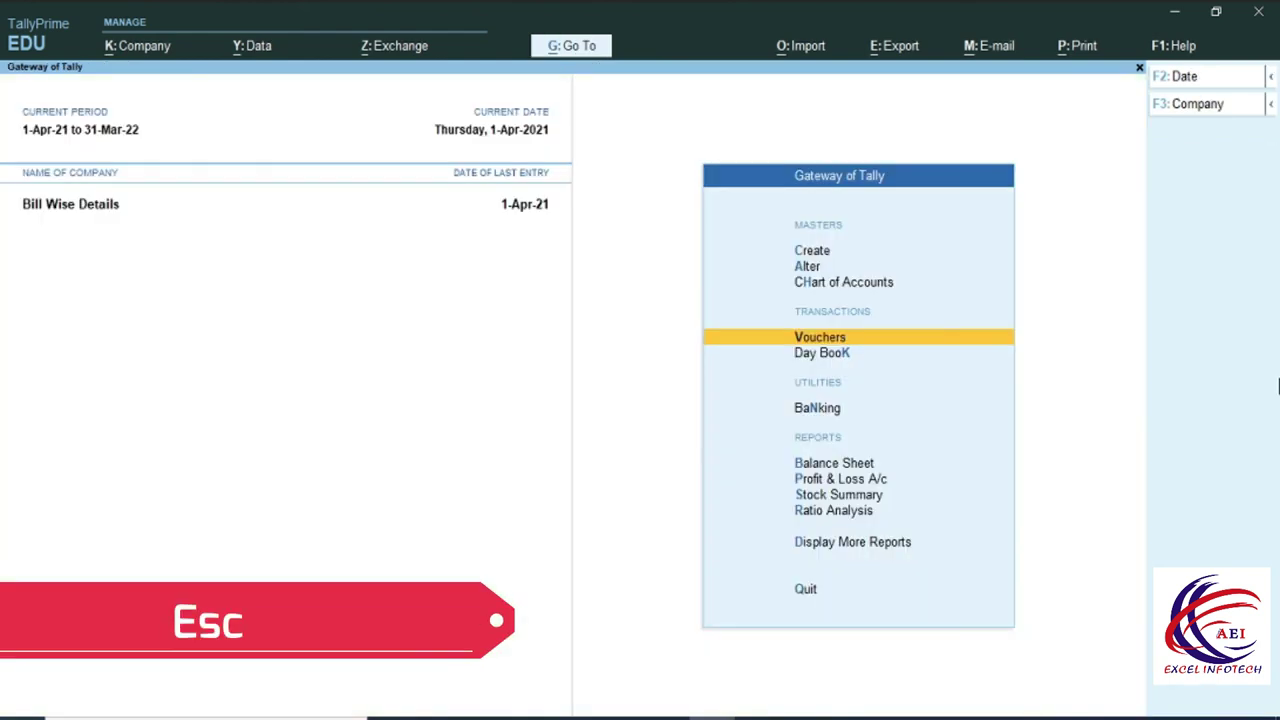
pyautogui.press('Down')
pyautogui.press('Down')
pyautogui.press('Down')
pyautogui.press('Return')
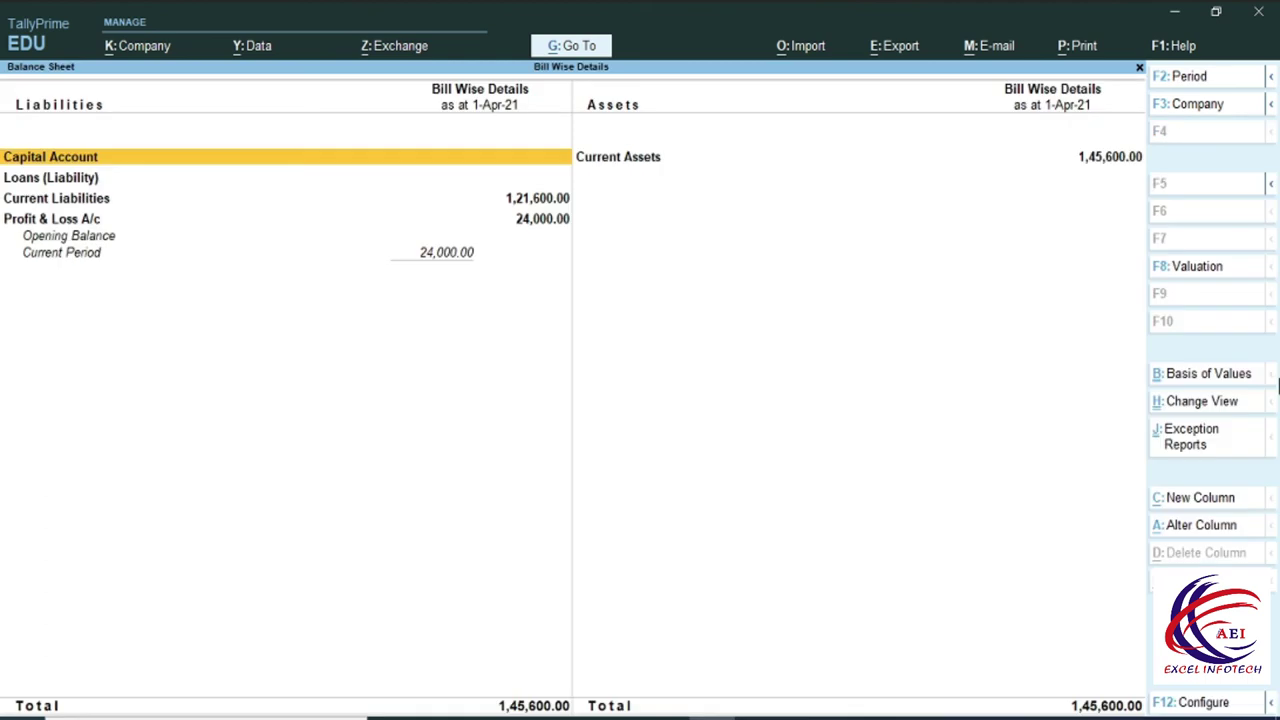
pyautogui.press('Right')
pyautogui.press('Return')
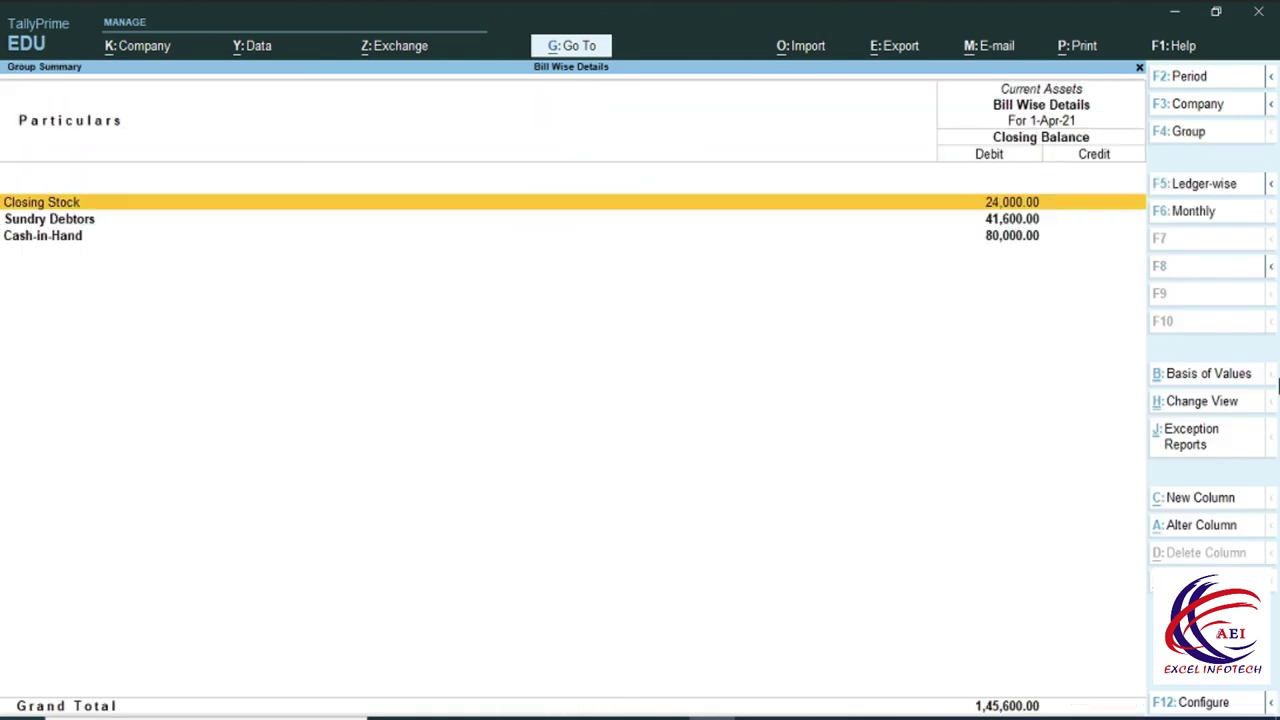
pyautogui.press('Down')
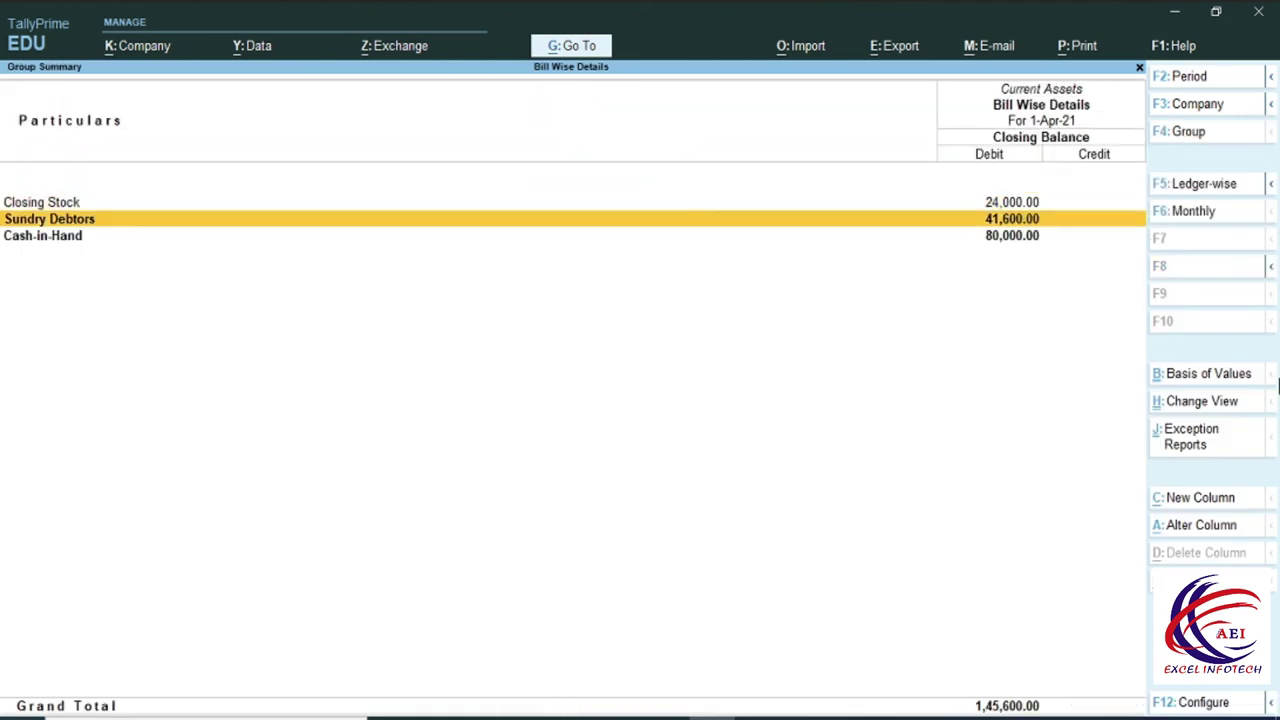
pyautogui.press('Return')
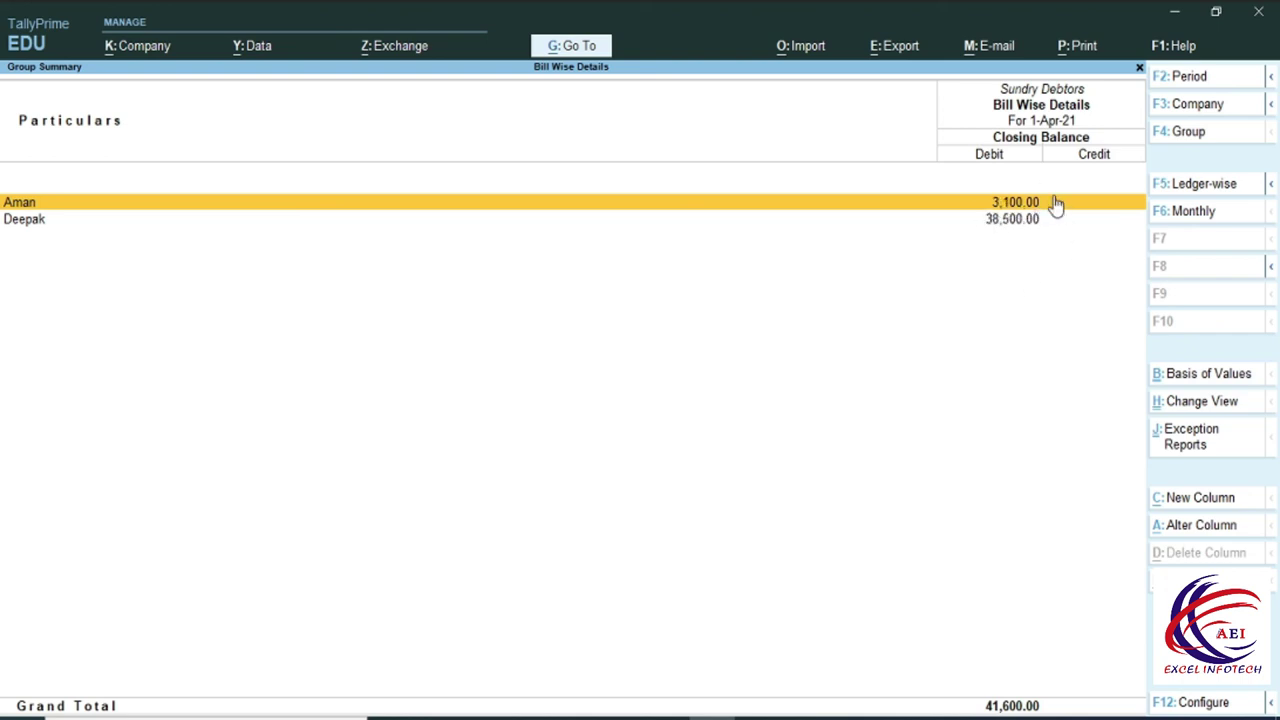
pyautogui.press('Escape')
pyautogui.press('Escape')
pyautogui.press('Escape')
# Step: Start a new Receipt voucher and credit the earlier customer's Sundry Debtors ledger with 38,500
pyautogui.press('v')
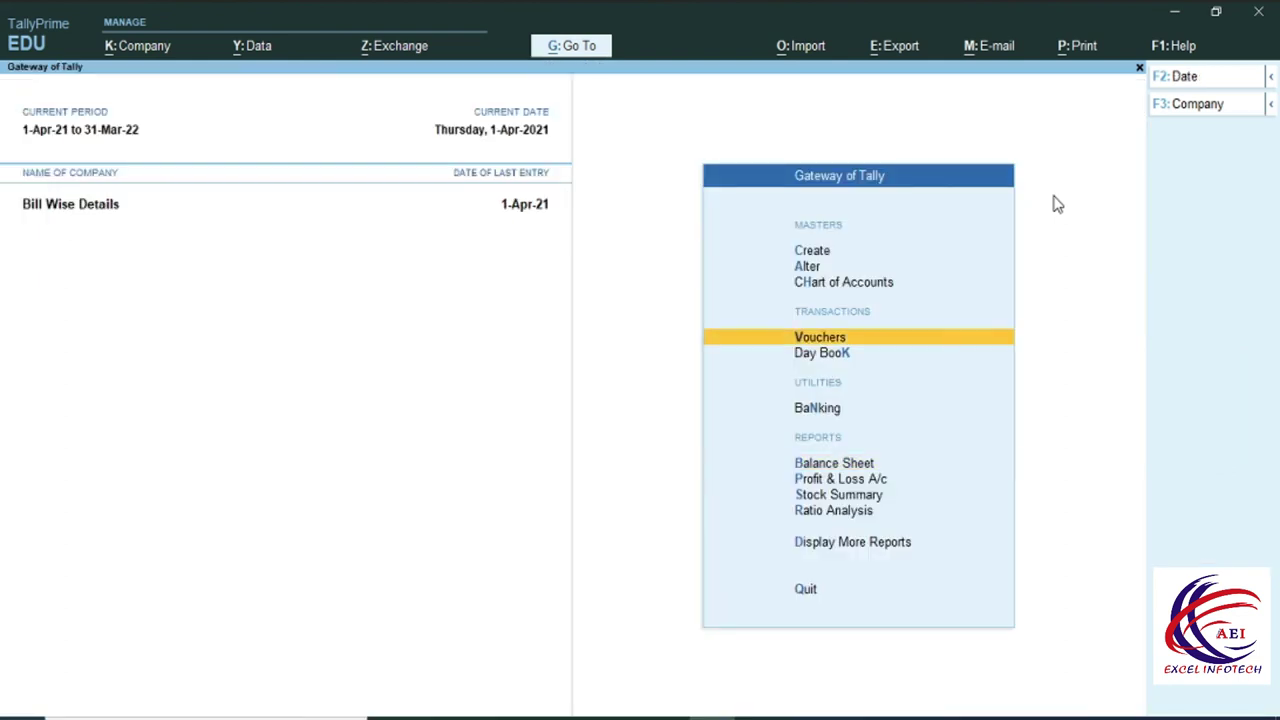
pyautogui.press('Return')
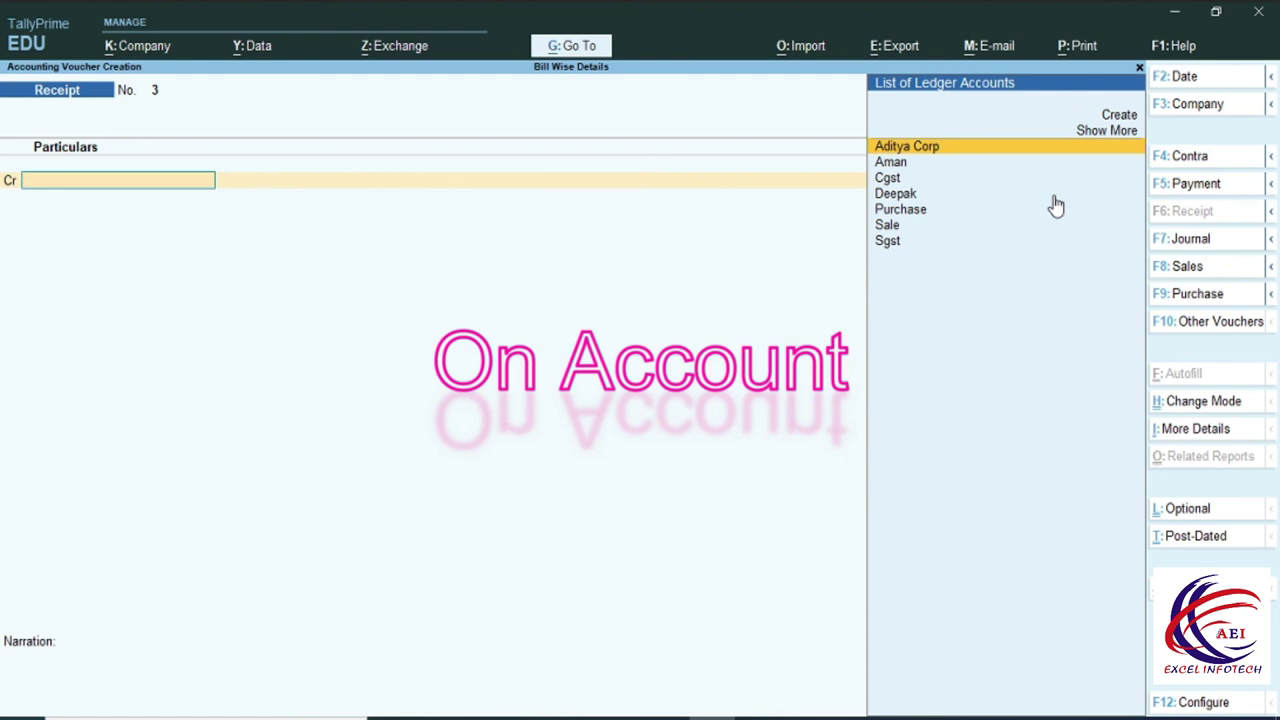
pyautogui.press('Down')
pyautogui.press('Down')
pyautogui.press('Down')
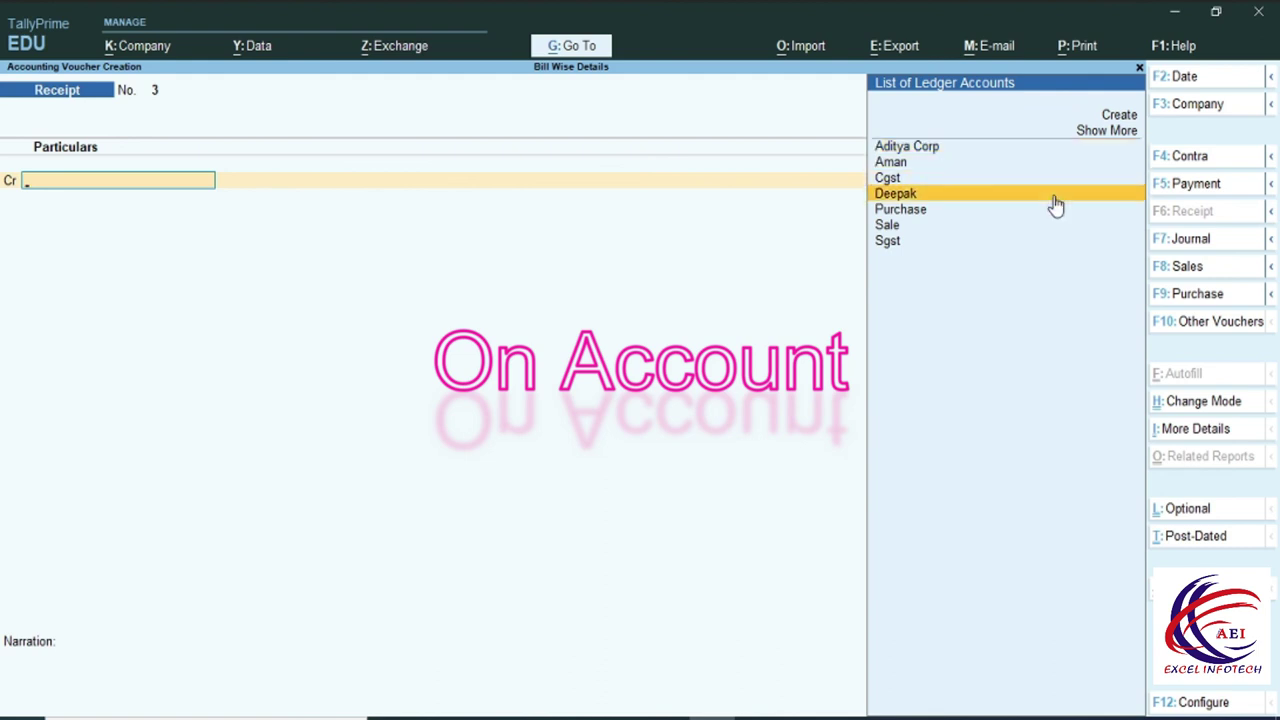
pyautogui.press('Return')
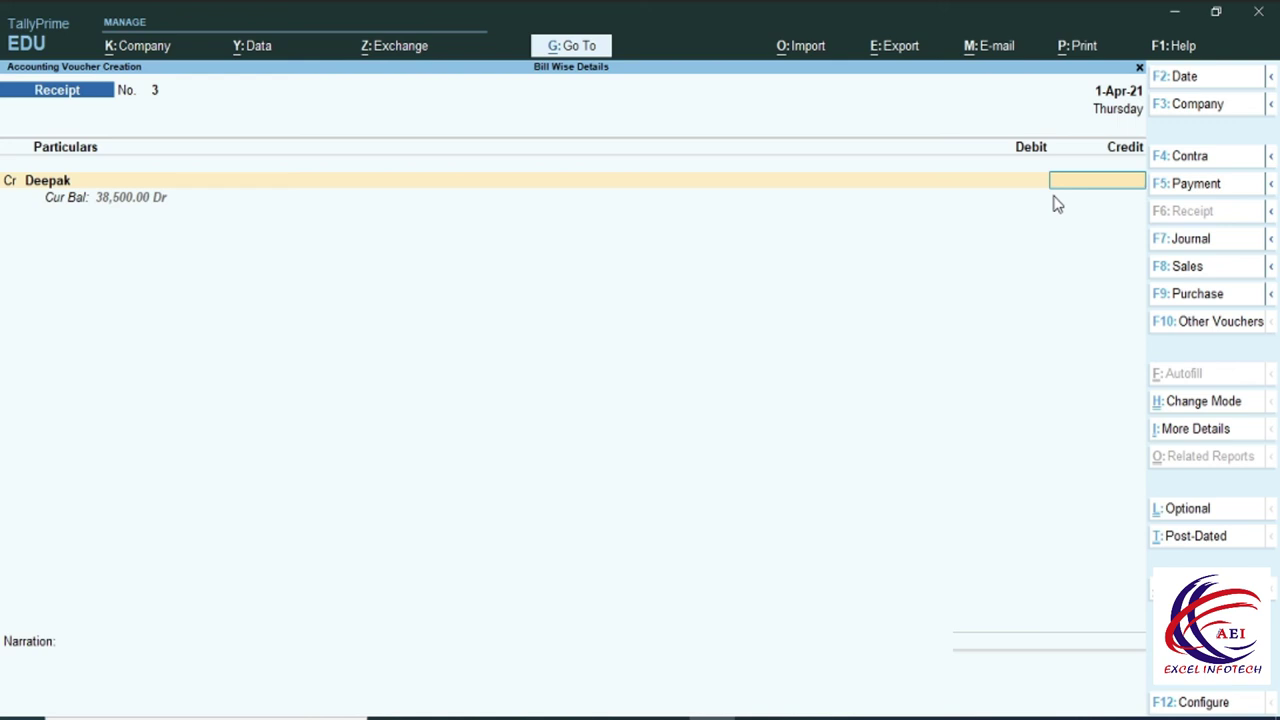
pyautogui.write('38500')
pyautogui.press('Return')
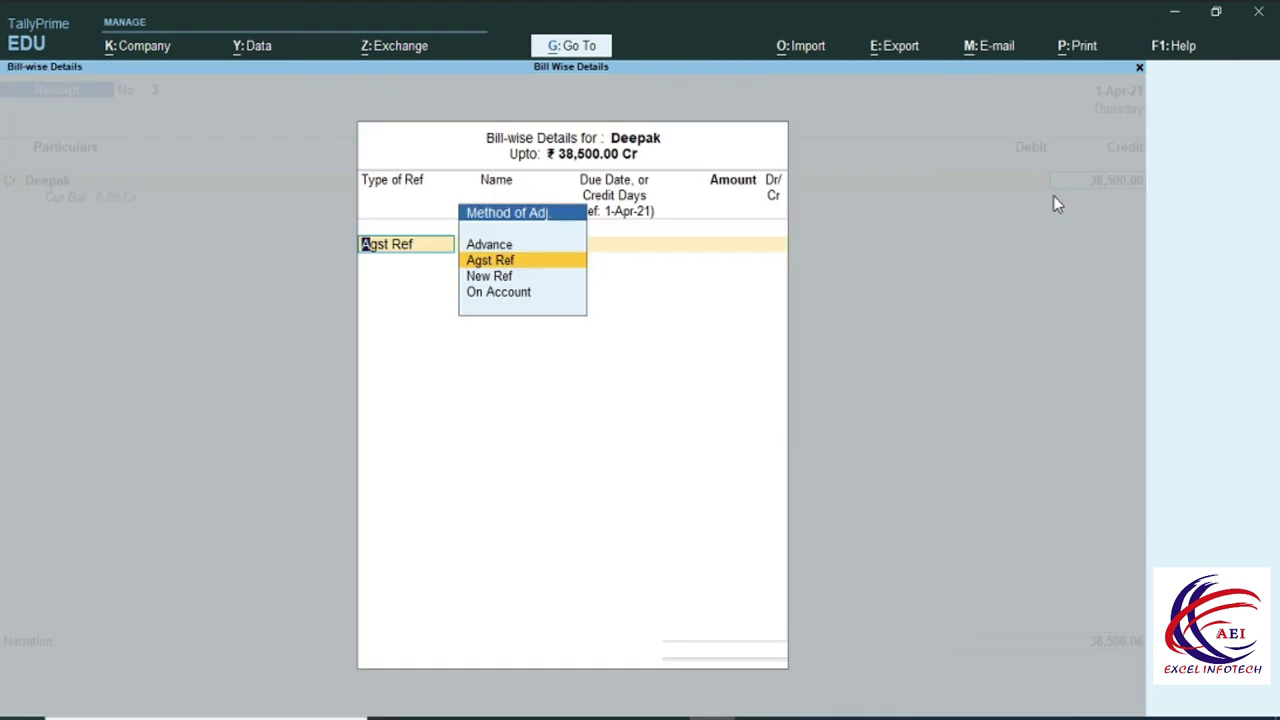
# Step: Allocate the receipt's 38,500 credit as Agst Ref against the customer's pending bill 1
pyautogui.press('Return')
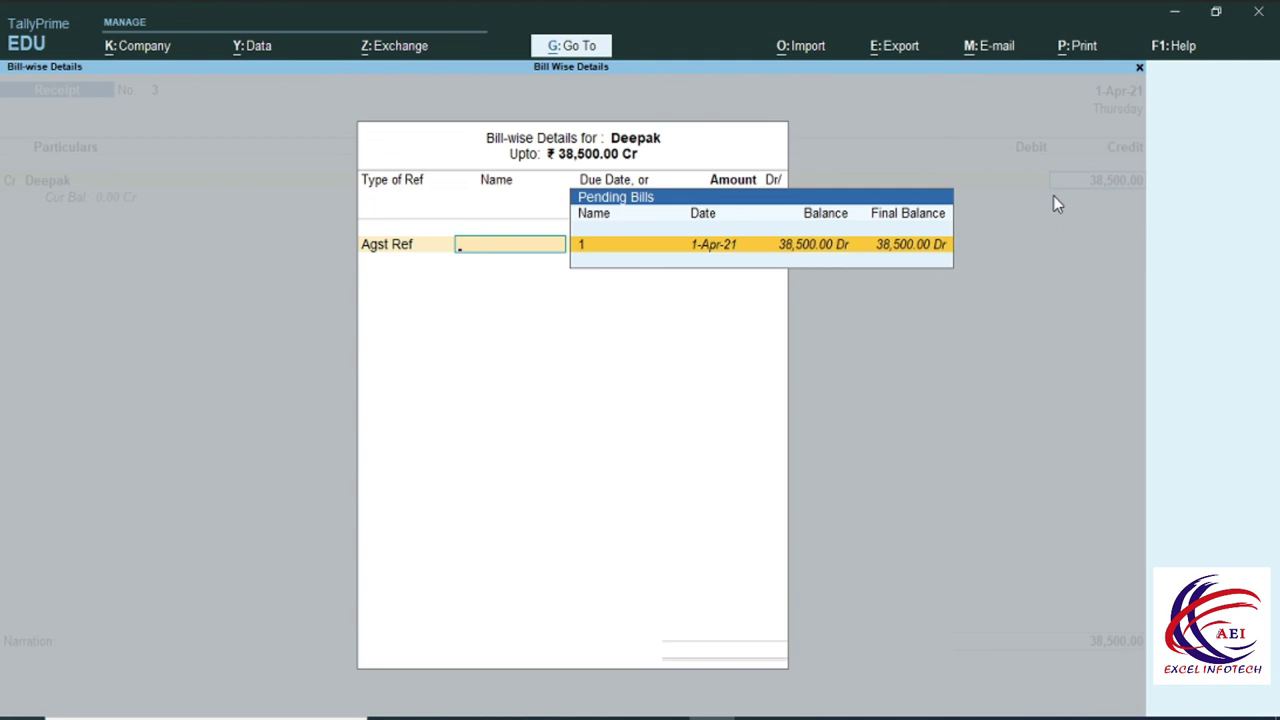
pyautogui.press('Return')
pyautogui.press('Return')
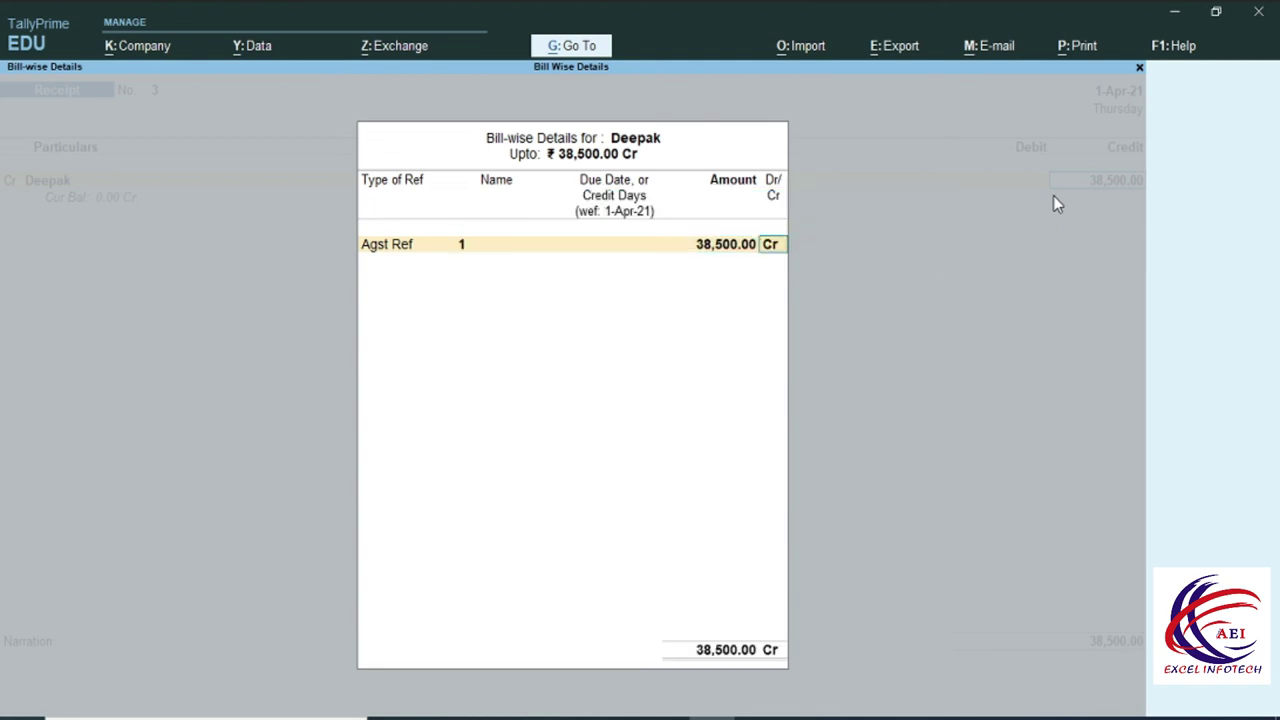
pyautogui.press('Return')
pyautogui.press('Return')
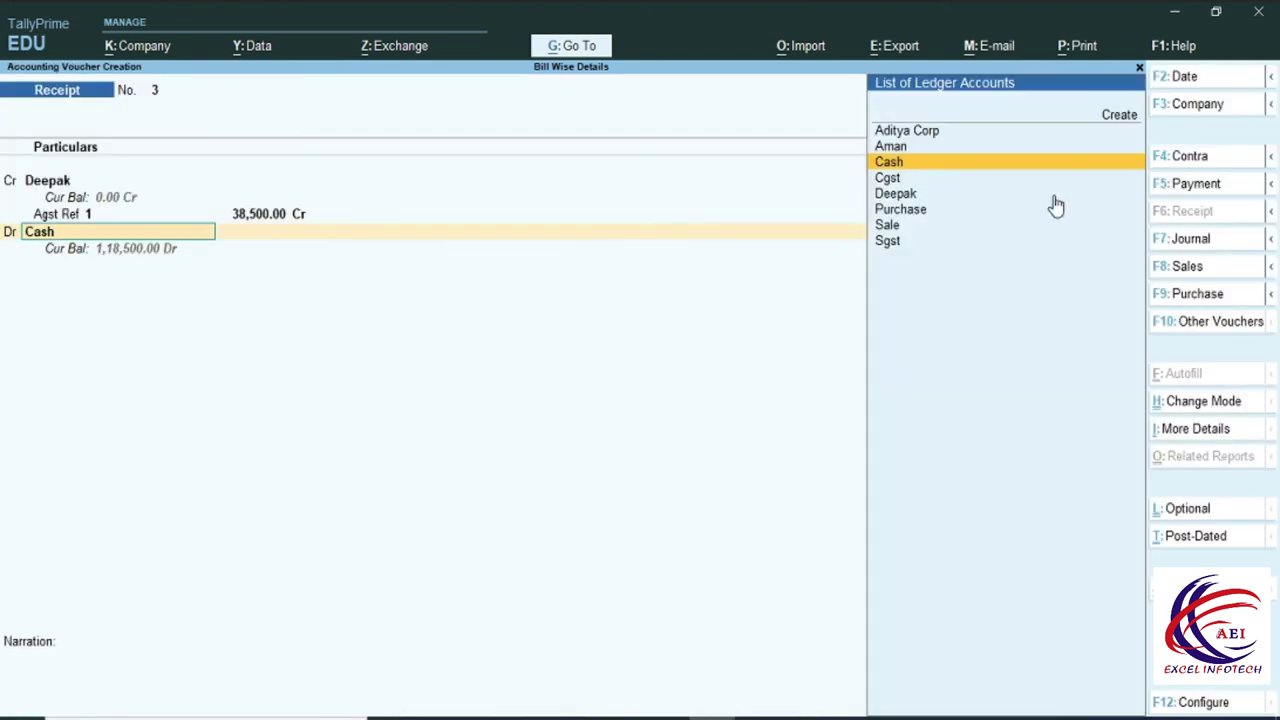
# Step: Create an HDFC Bank ledger under Bank Accounts from the receipt's debit line, keeping the default bank details and cheque settings
pyautogui.hotkey('alt', 'c')
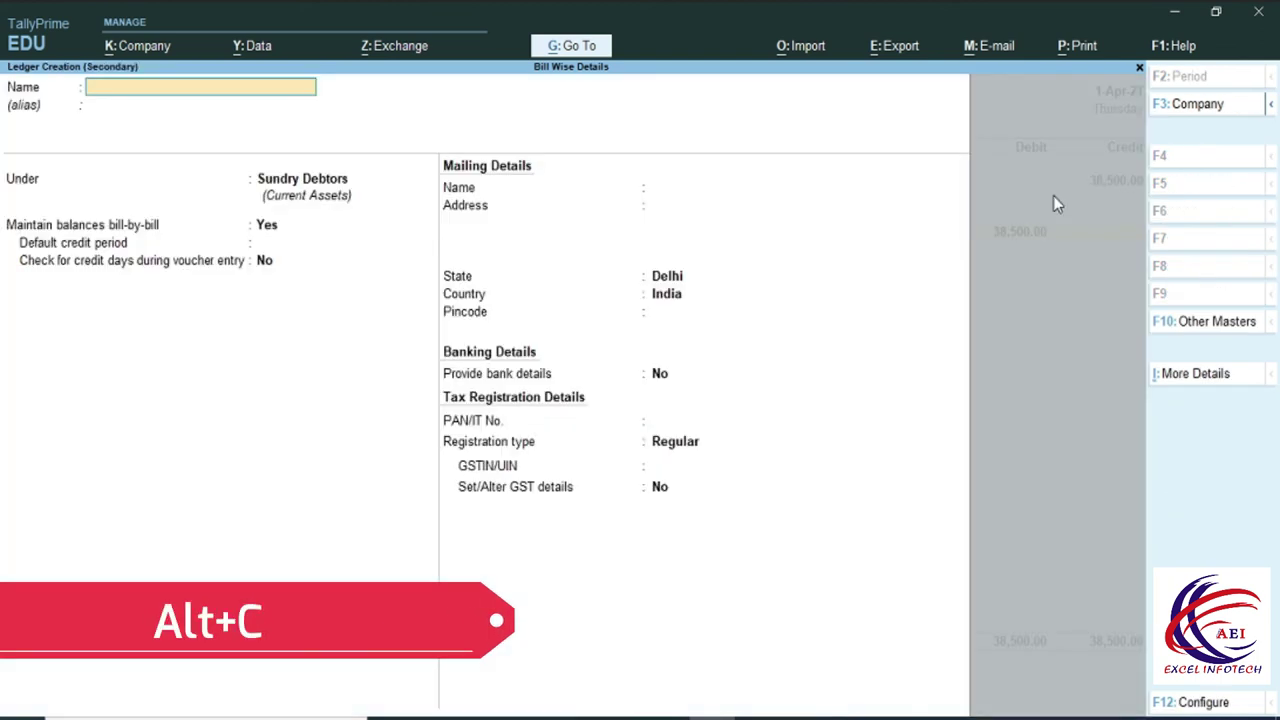
pyautogui.write('HDFC Bank')
pyautogui.press('Return')
pyautogui.press('Return')
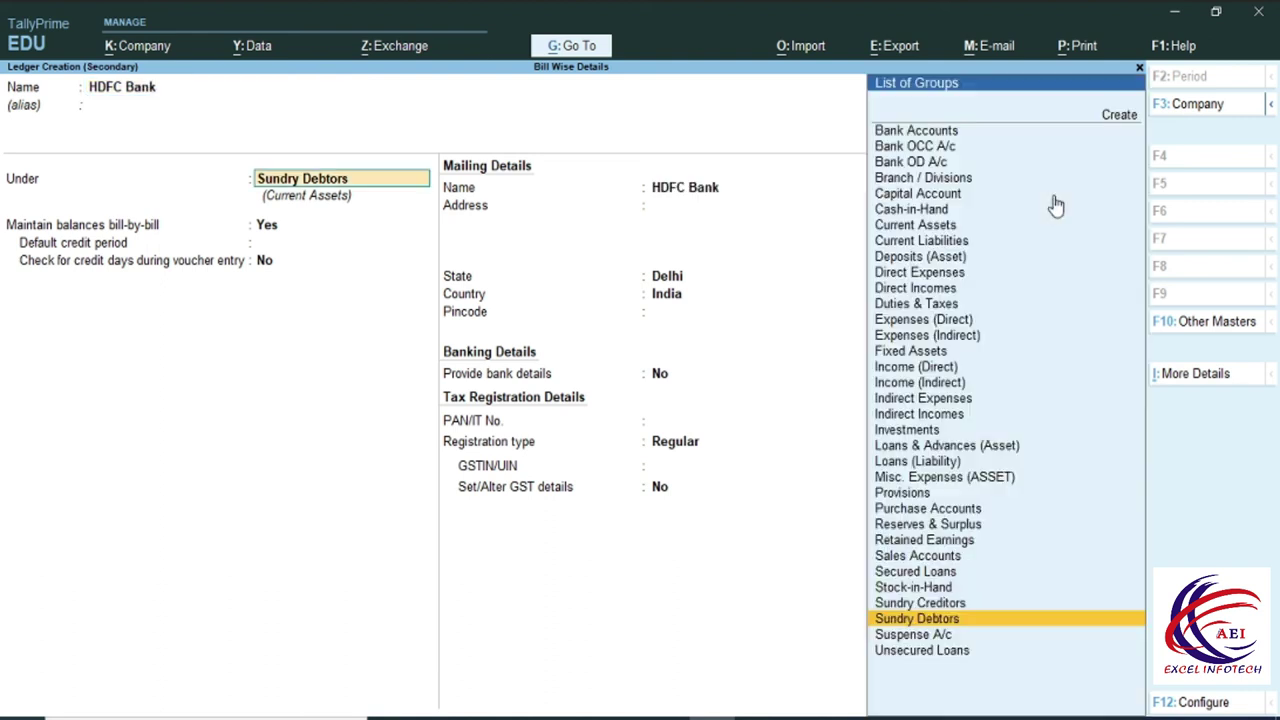
pyautogui.write('B')
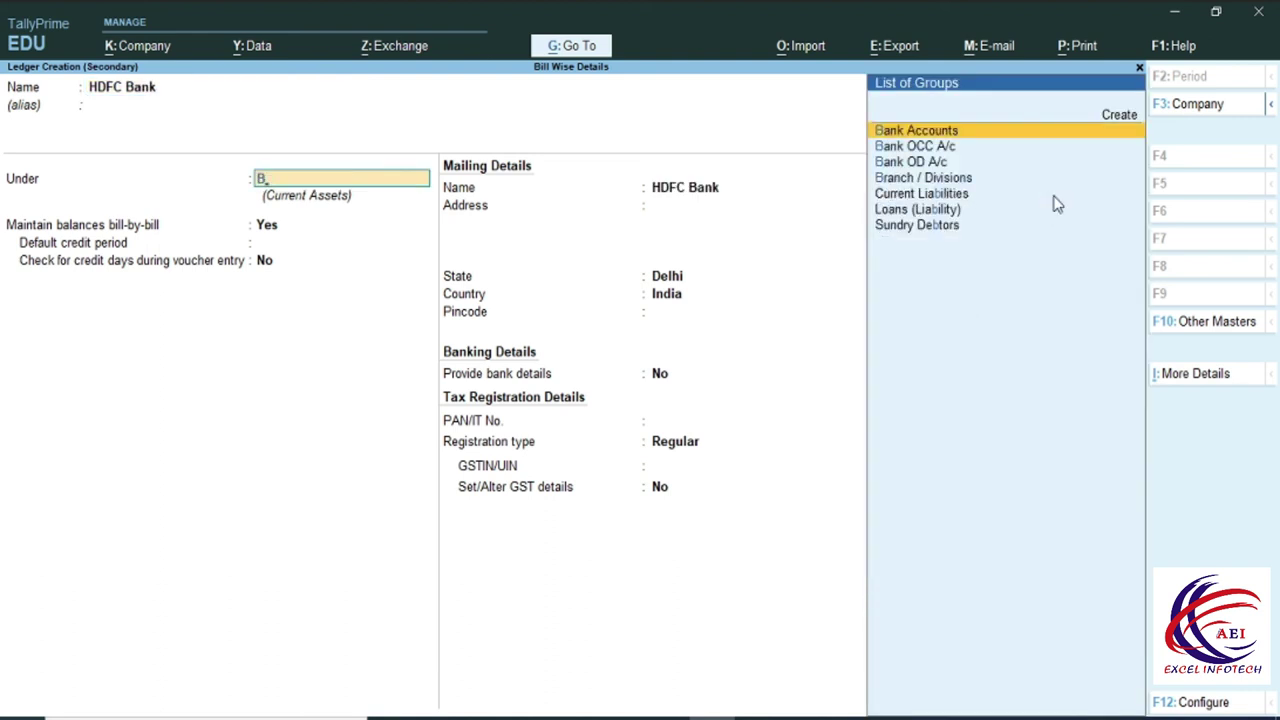
pyautogui.press('Return')
pyautogui.press('Return')
pyautogui.press('Return')
pyautogui.press('Return')
pyautogui.press('Return')
pyautogui.press('Return')
pyautogui.press('Return')
pyautogui.press('Return')
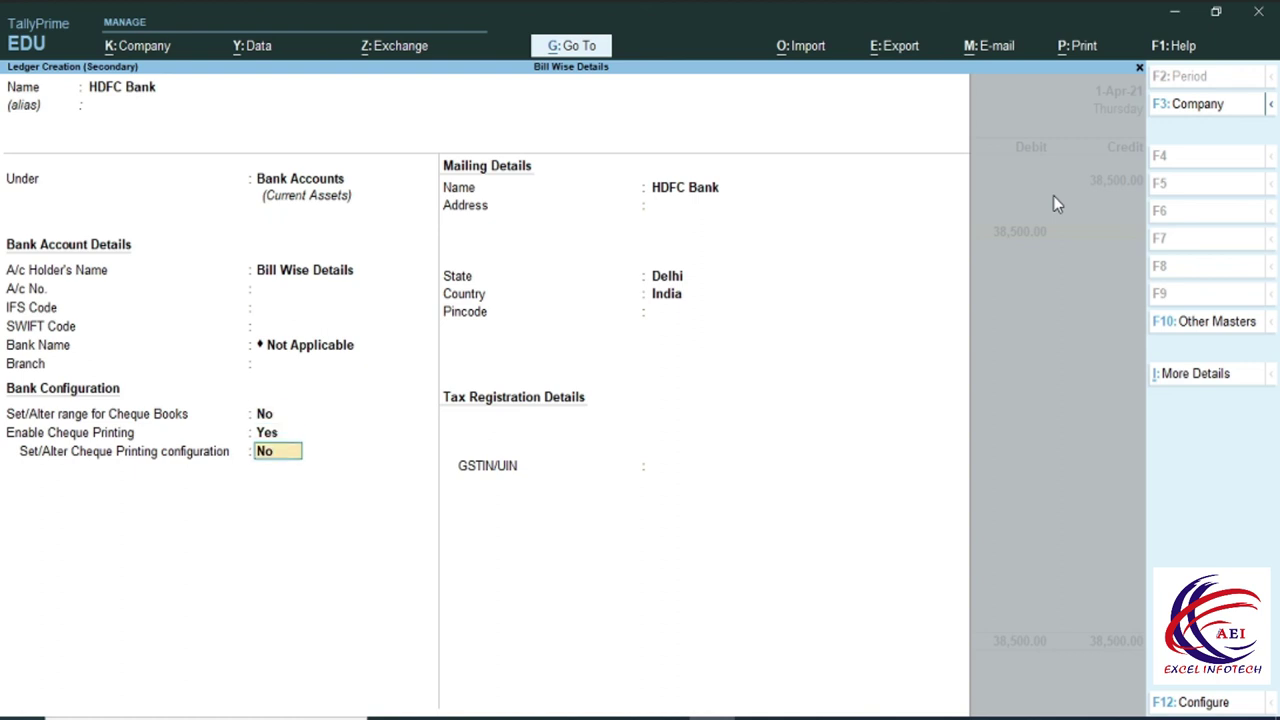
pyautogui.hotkey('ctrl', 'a')
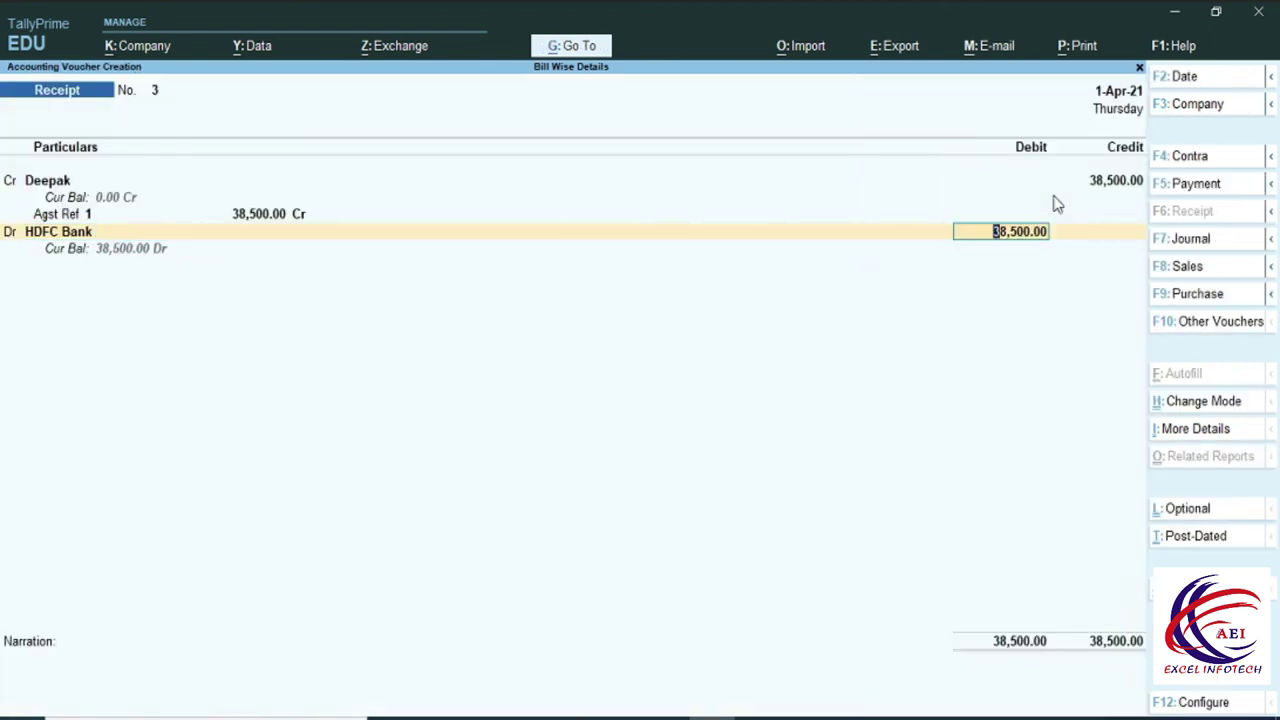
# Step: Debit HDFC Bank with 38,500 as a Cheque/DD dated 1-Apr-21 without an instrument number, and save the receipt without narration
pyautogui.press('Return')
pyautogui.press('Return')
pyautogui.press('Return')
pyautogui.press('Return')
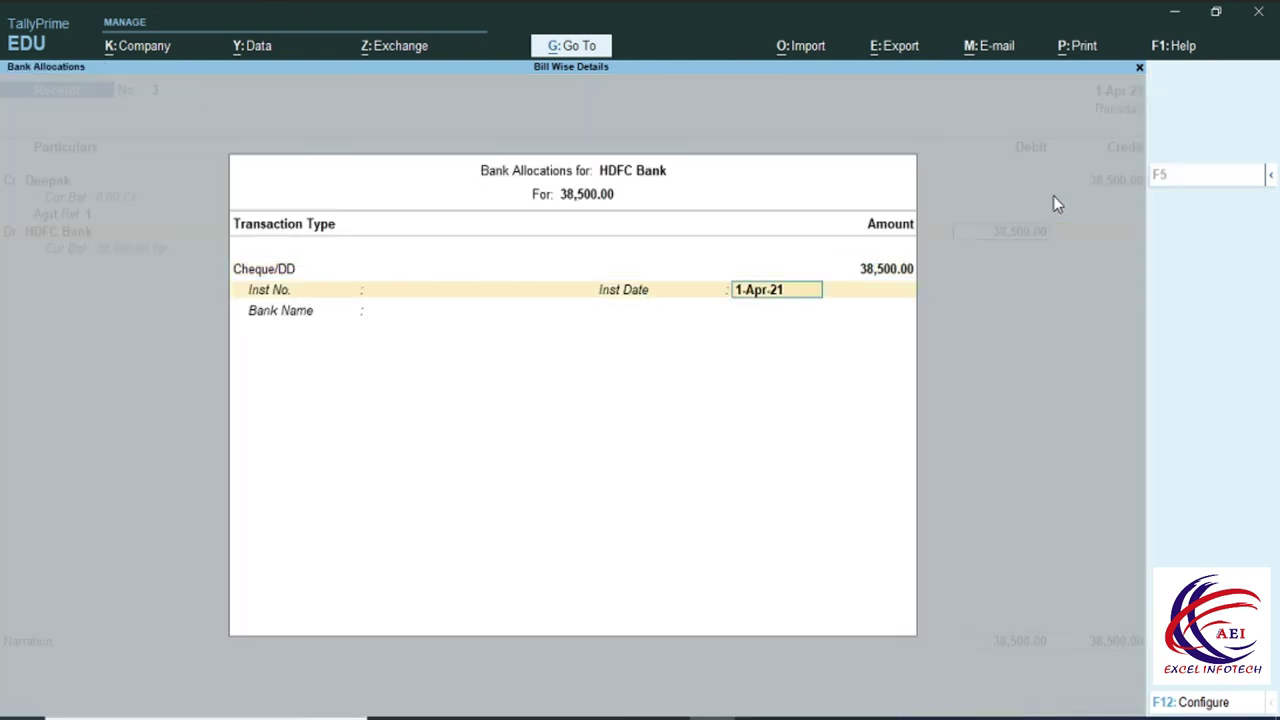
pyautogui.press('Return')
pyautogui.press('Return')
pyautogui.press('Return')
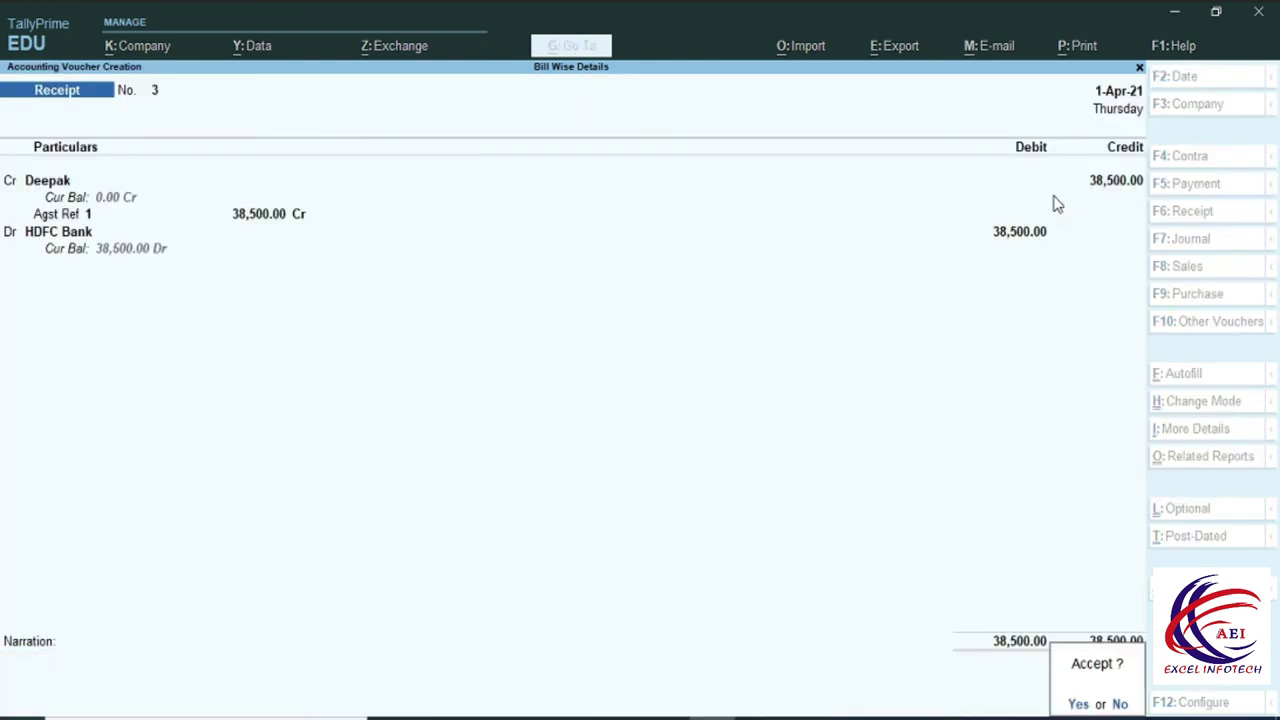
pyautogui.press('Return')
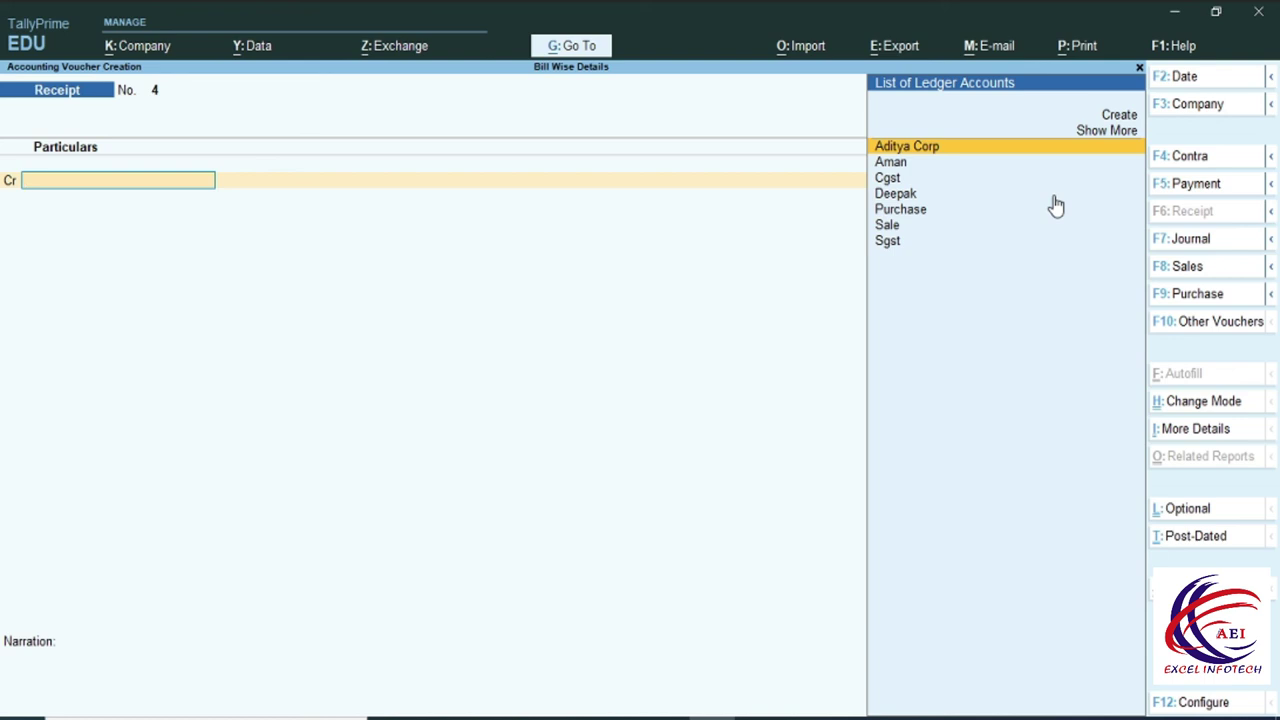
# Step: Start a Payment voucher and debit the customer ledger used in the last receipt with 38,500
pyautogui.press('F5')
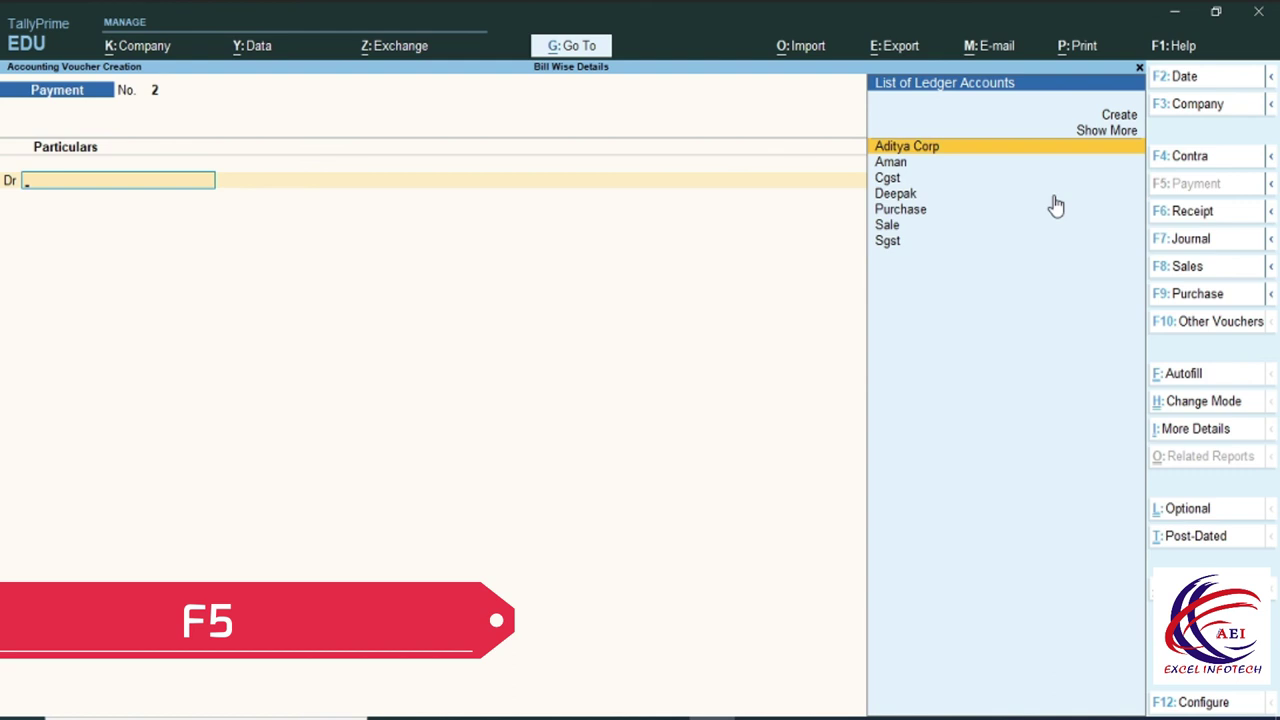
pyautogui.press('Down')
pyautogui.press('Down')
pyautogui.press('Down')
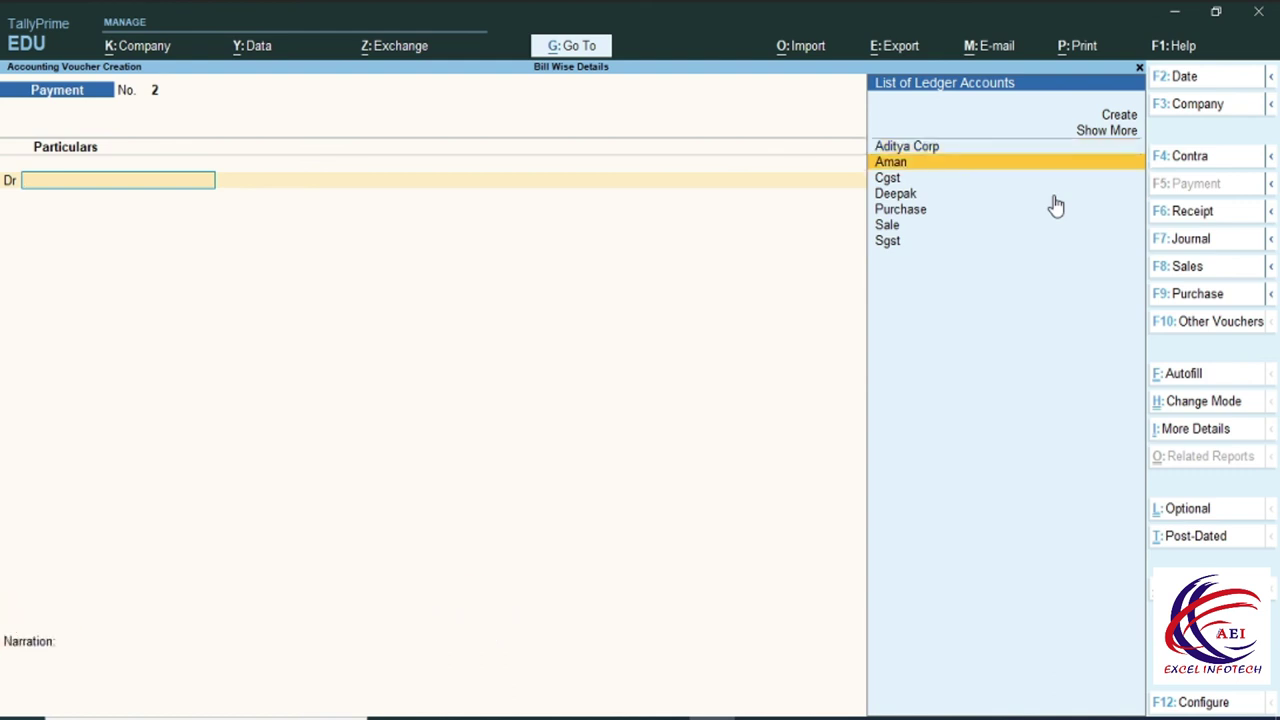
pyautogui.press('Return')
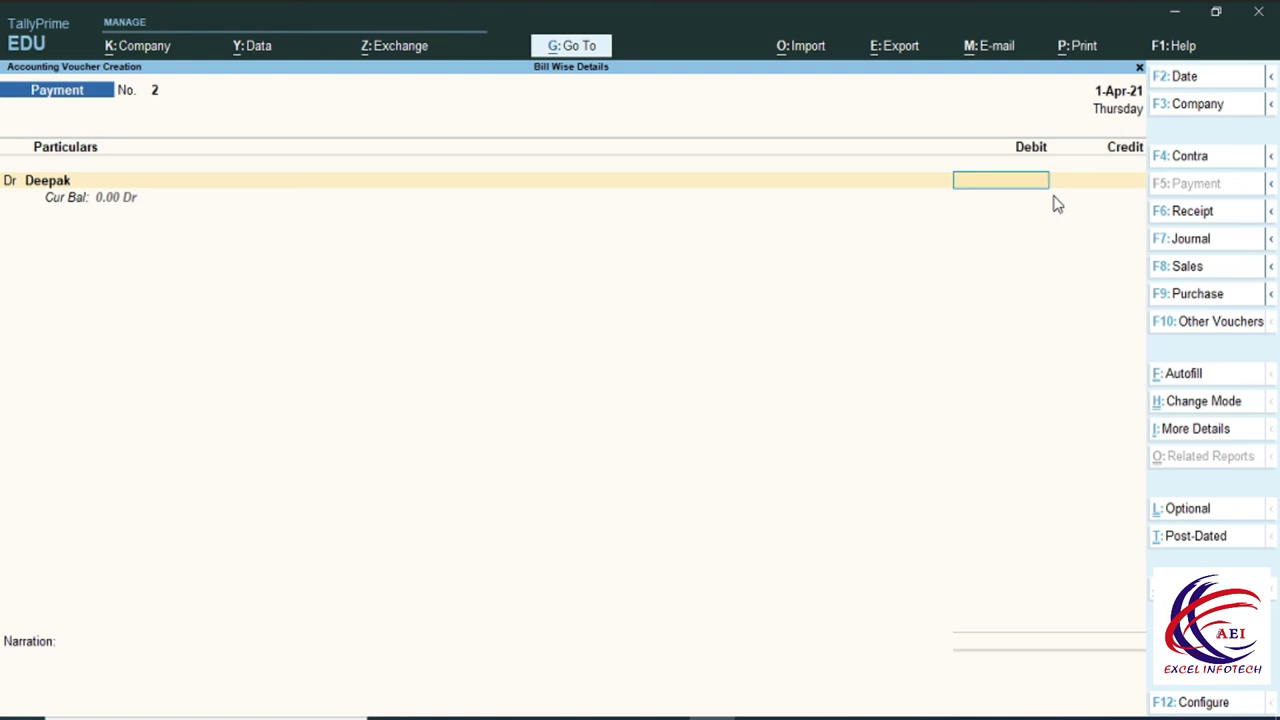
pyautogui.write('38500')
pyautogui.press('Return')
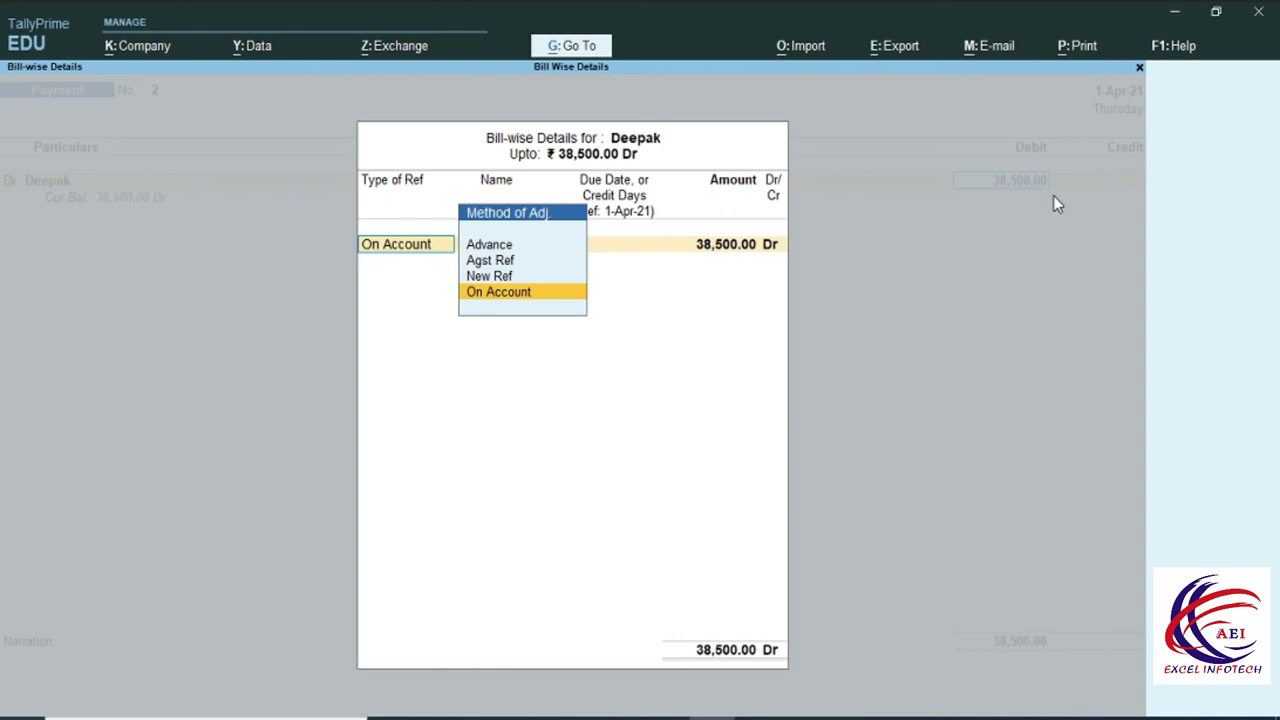
# Step: Allocate the payment's full 38,500 debit to the customer as On Account
pyautogui.press('Return')
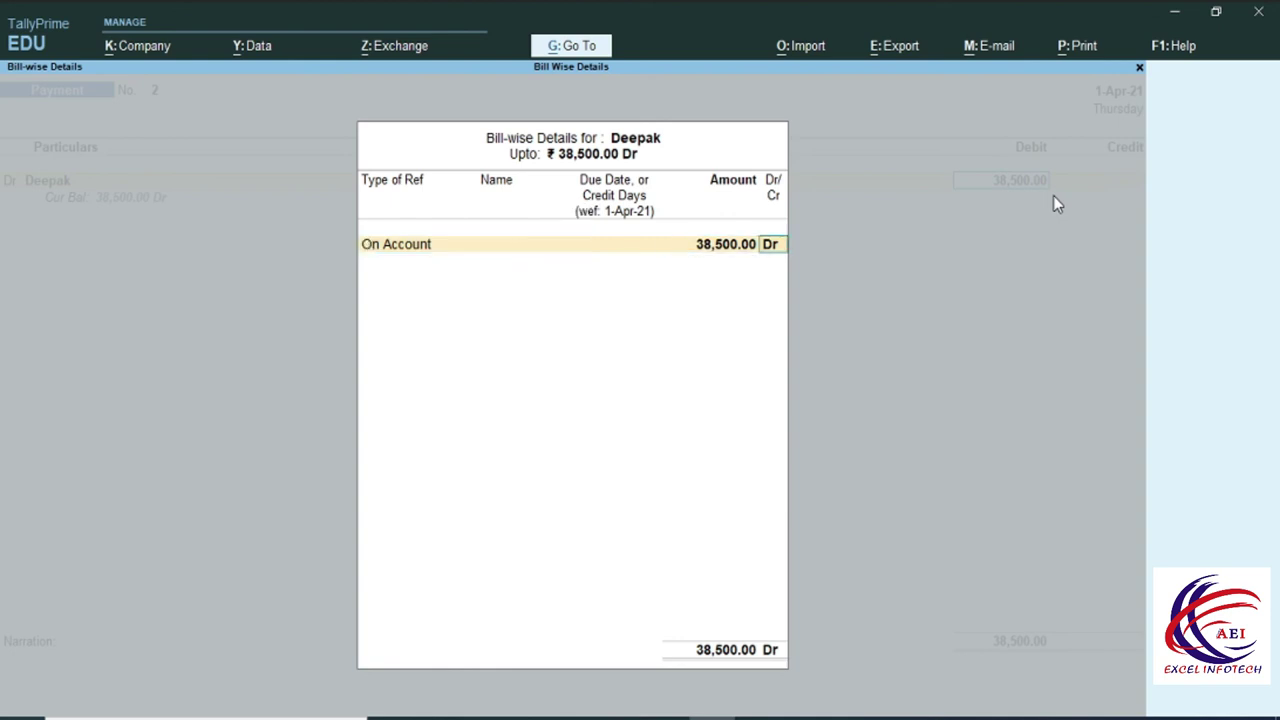
pyautogui.press('Return')
pyautogui.press('Return')
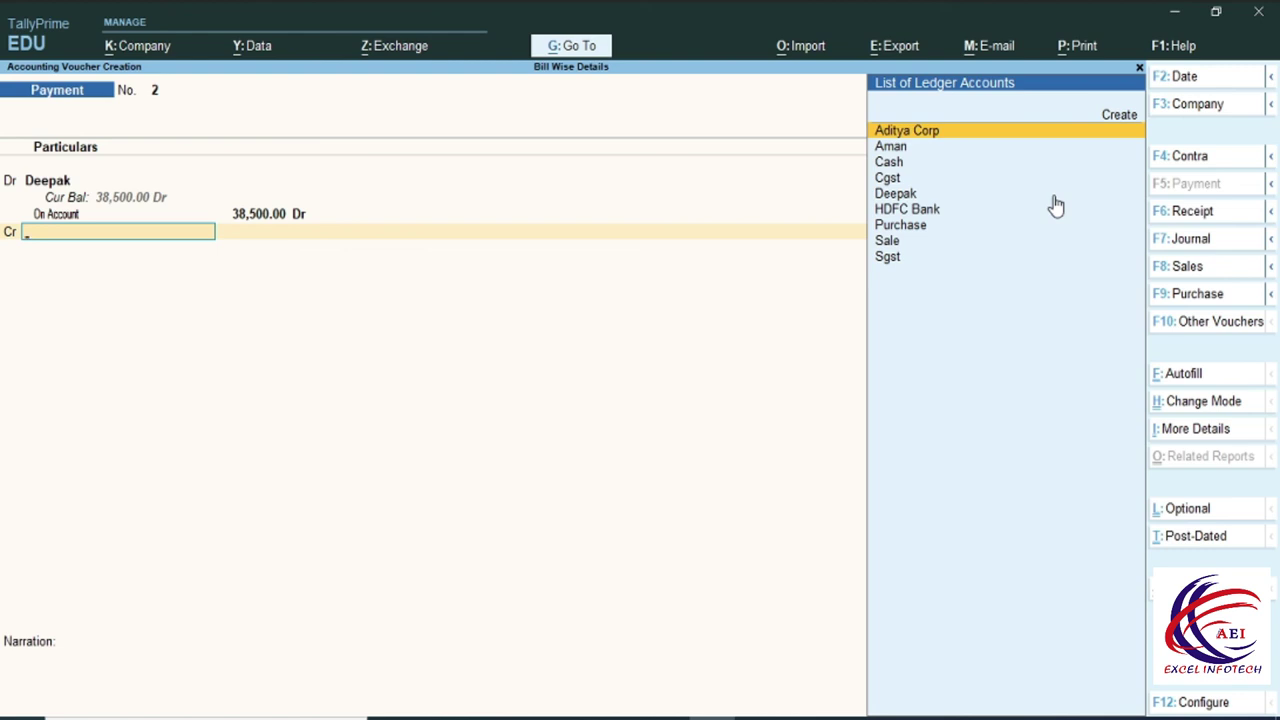
# Step: Credit HDFC Bank with 38,500, keep the default bank allocation, and save the payment voucher without narration
pyautogui.write('B')
pyautogui.press('Return')
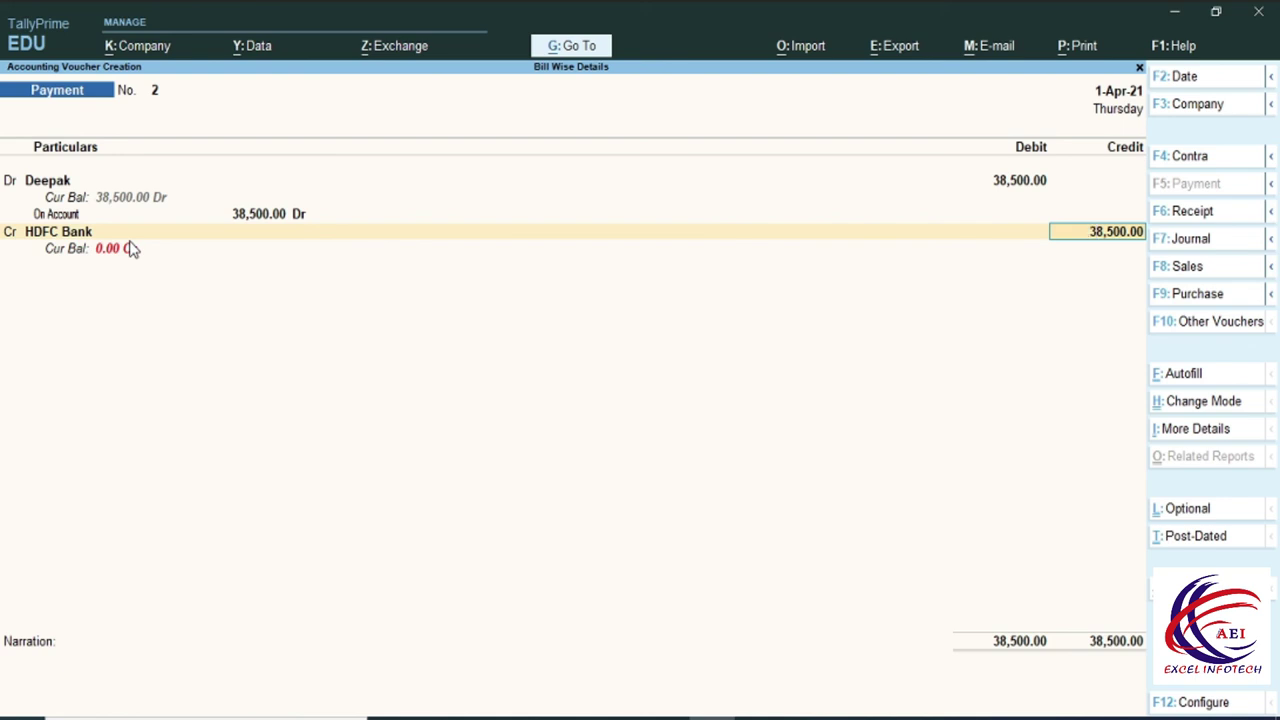
pyautogui.press('Return')
pyautogui.press('Return')
pyautogui.press('Return')
pyautogui.press('Return')
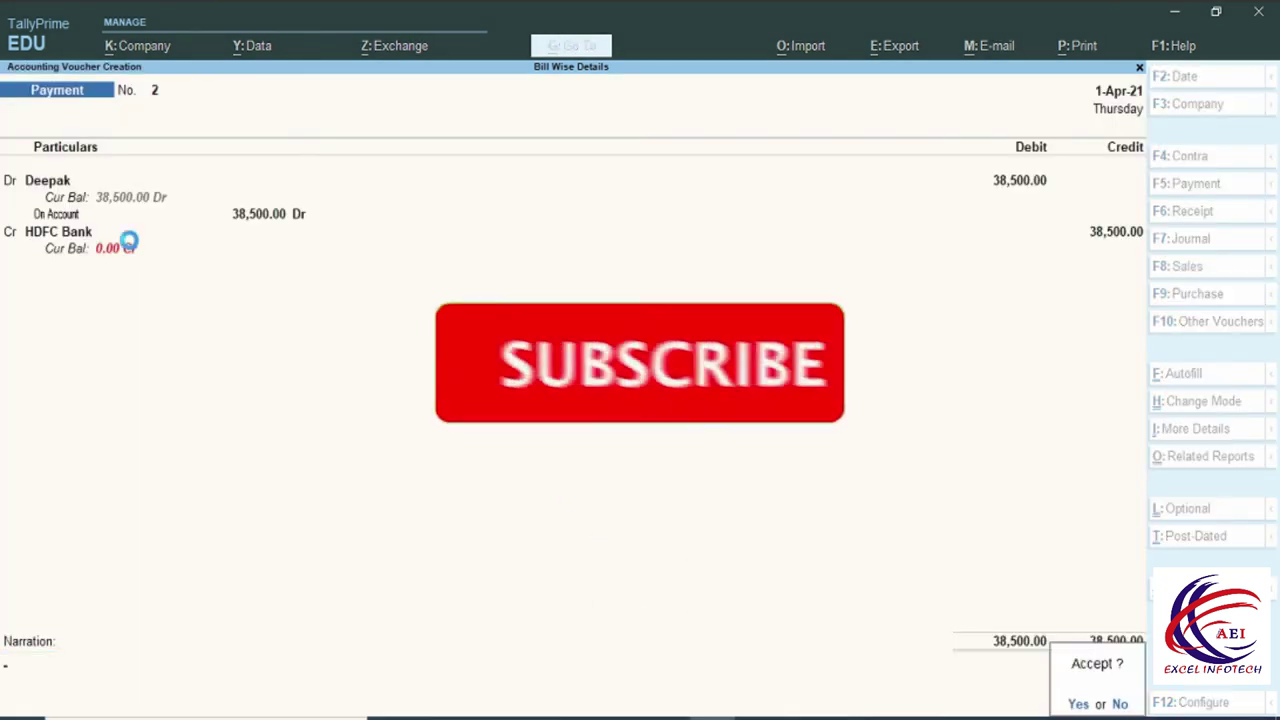
pyautogui.press('Return')
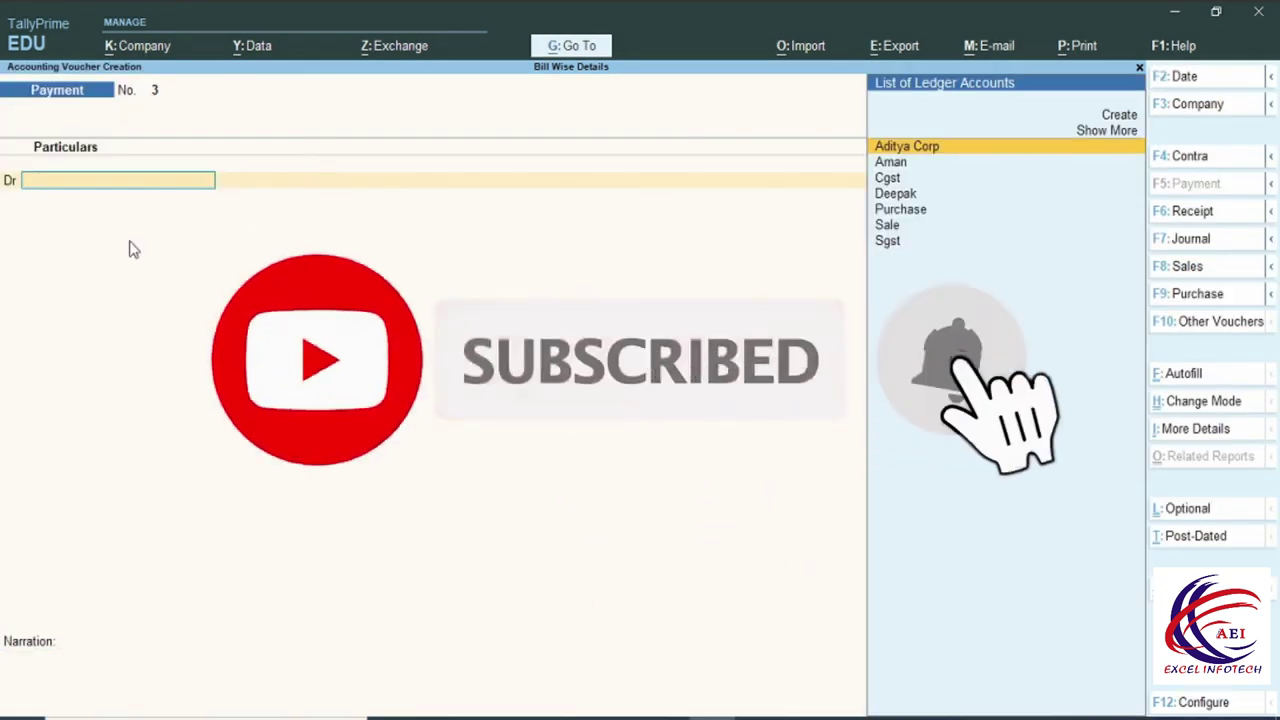